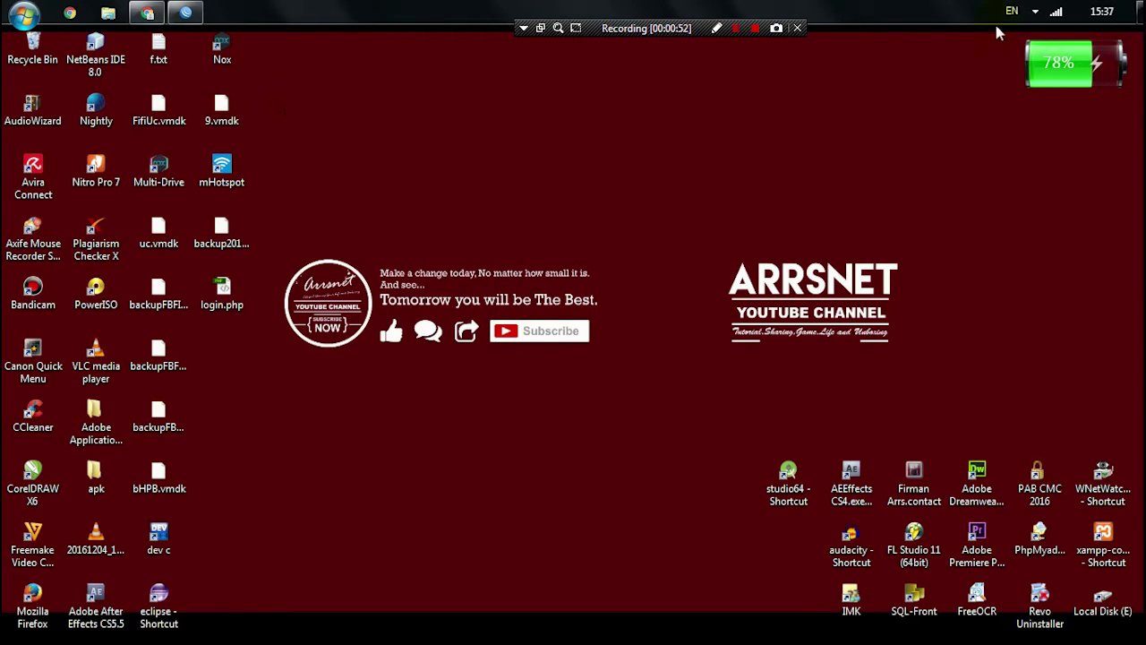
- Check the available Wi-Fi networks from the tray, then bring the WinBox window forward
left_click(1035, 11)
left_click(1097, 11)
left_click(1059, 11)
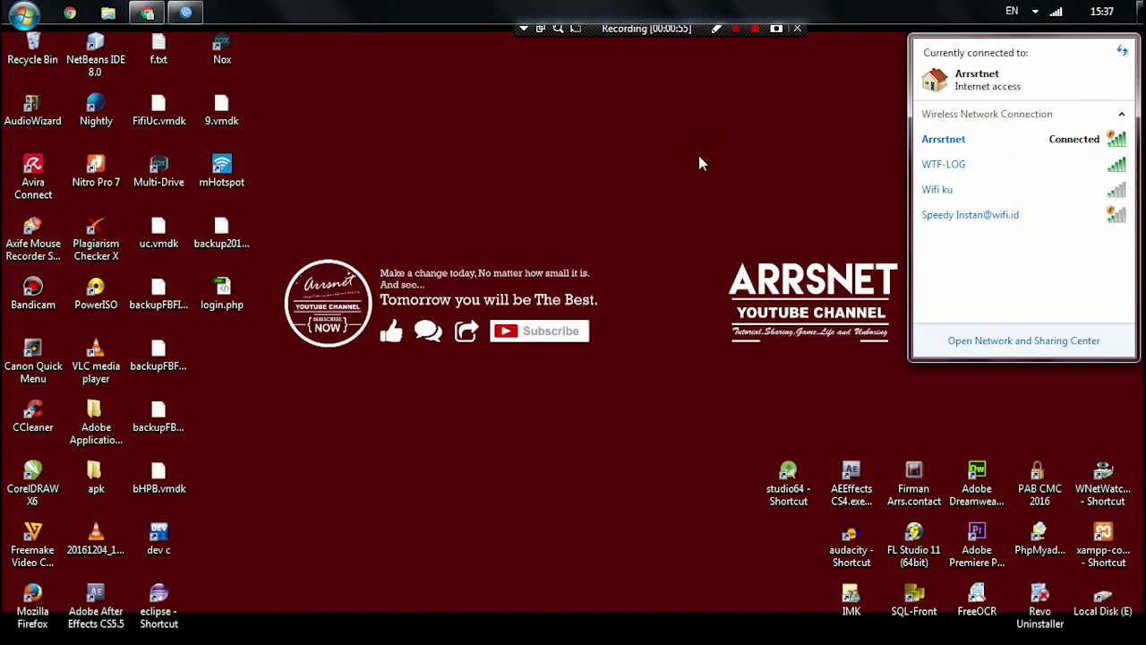
left_click(733, 166)
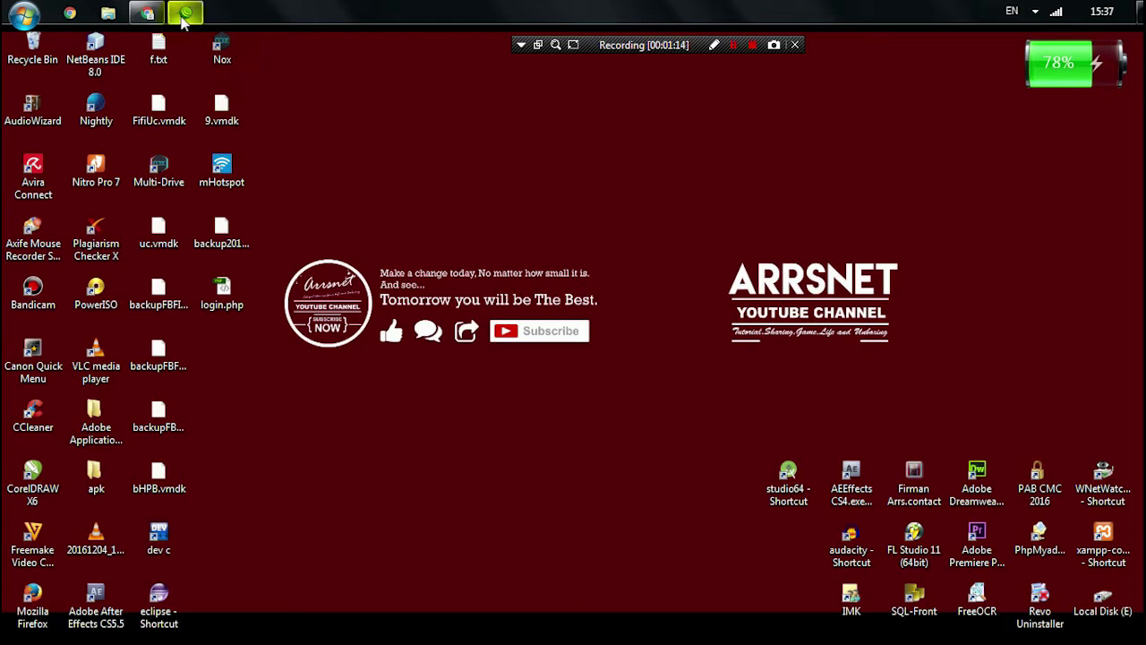
mouse_move(181, 16)
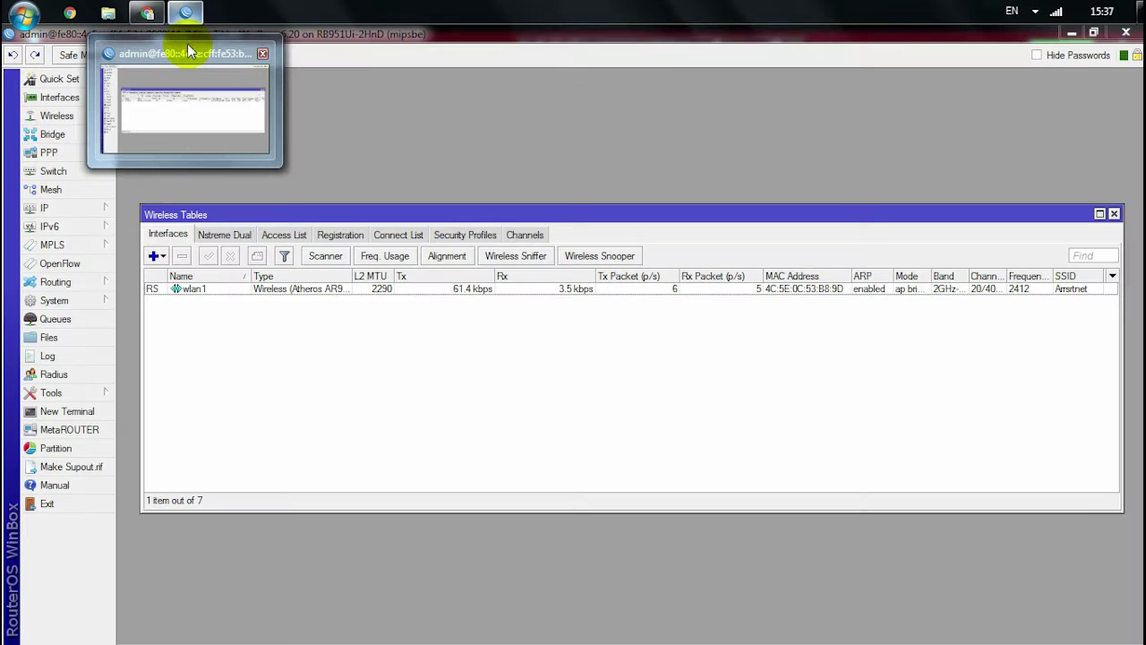
- Move Wireless Tables aside and close the WinBox File List window
left_click(187, 45)
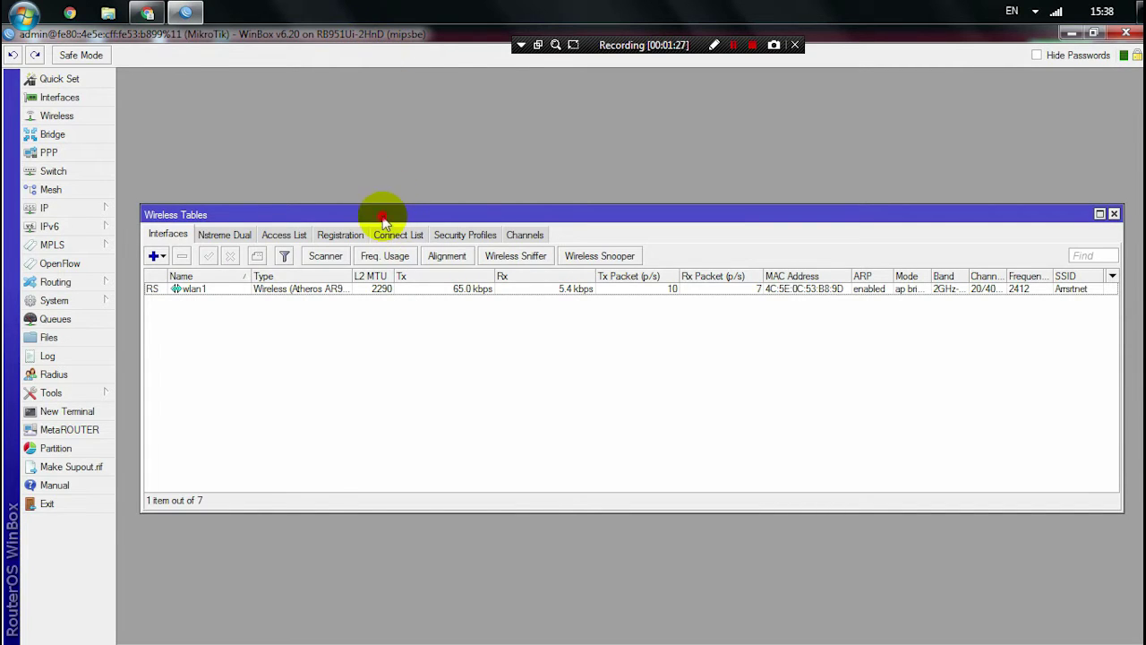
left_click_drag(381, 214, 377, 130)
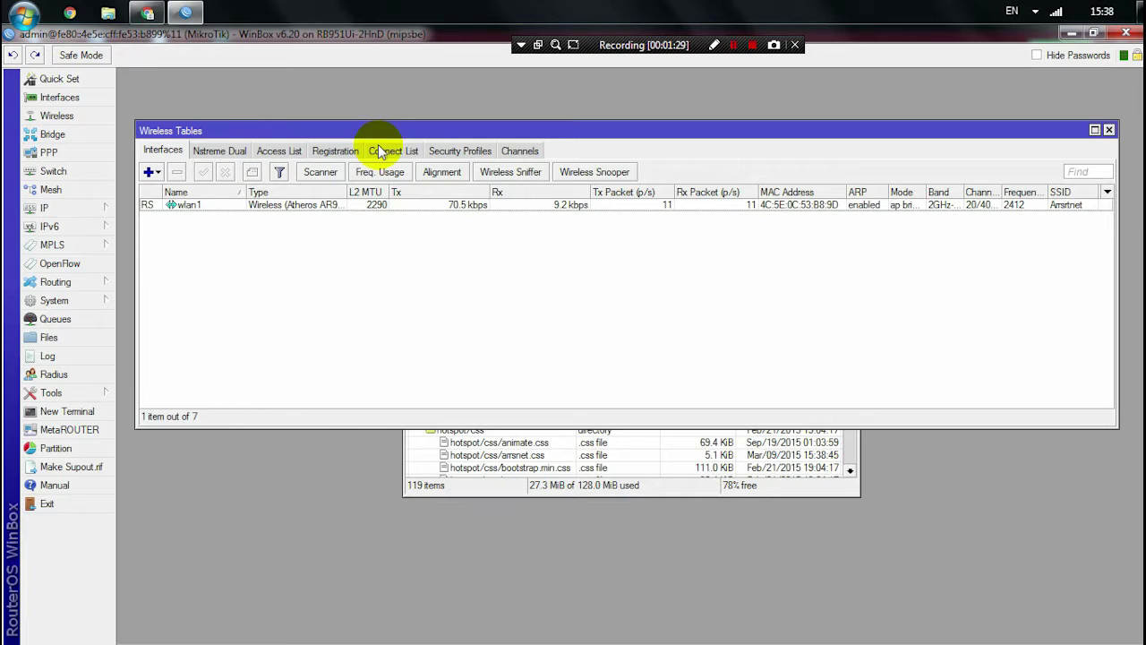
left_click(467, 489)
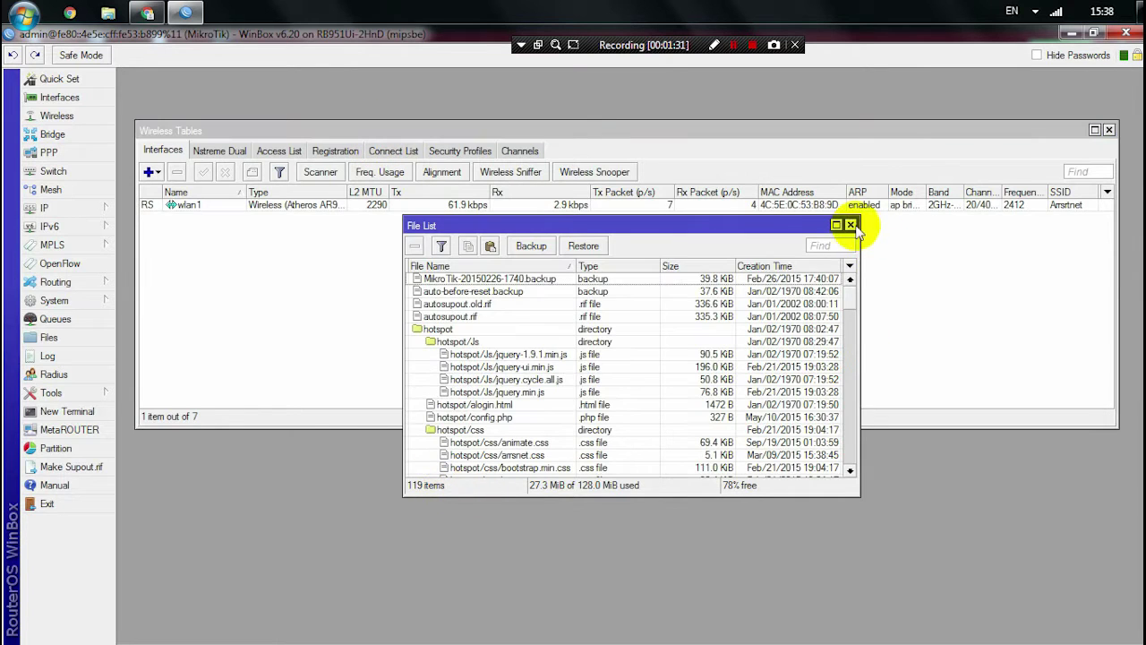
left_click(851, 225)
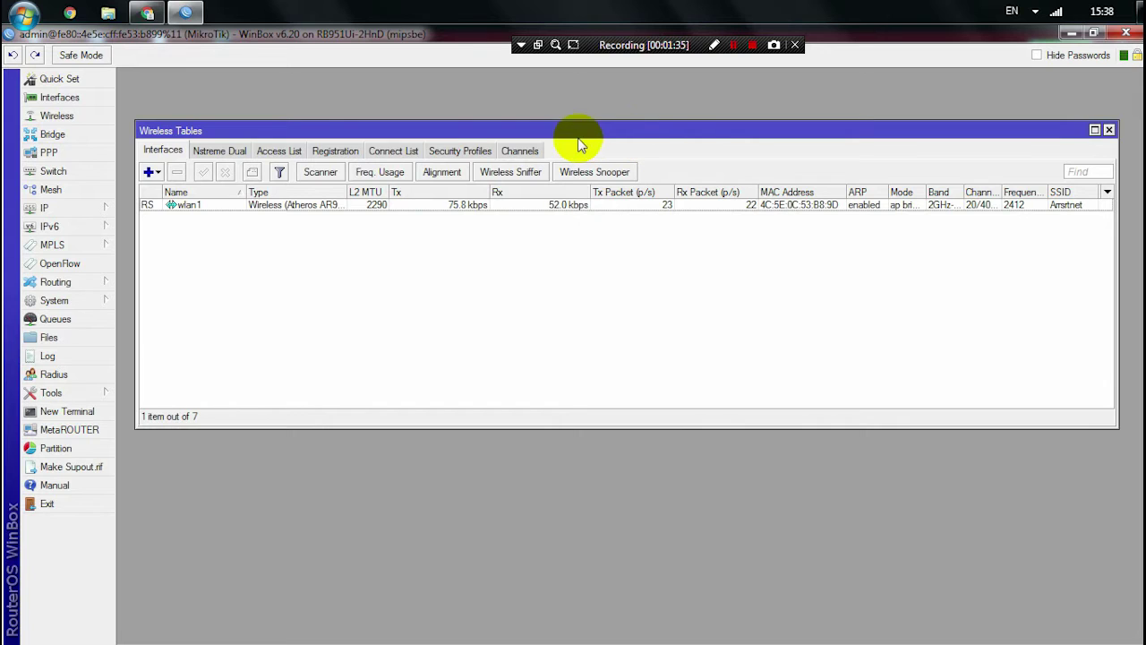
- Open IP > Addresses and select the 192.168.1.2/24 entry on ether1-gateway
left_click(94, 212)
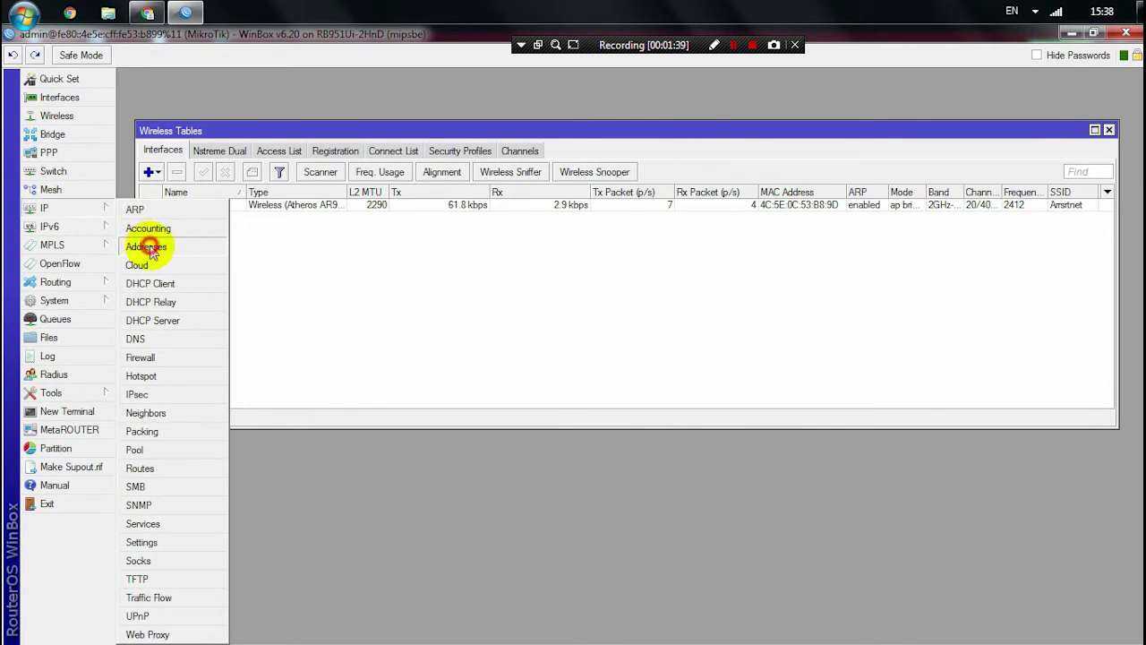
left_click(135, 247)
left_click(535, 106)
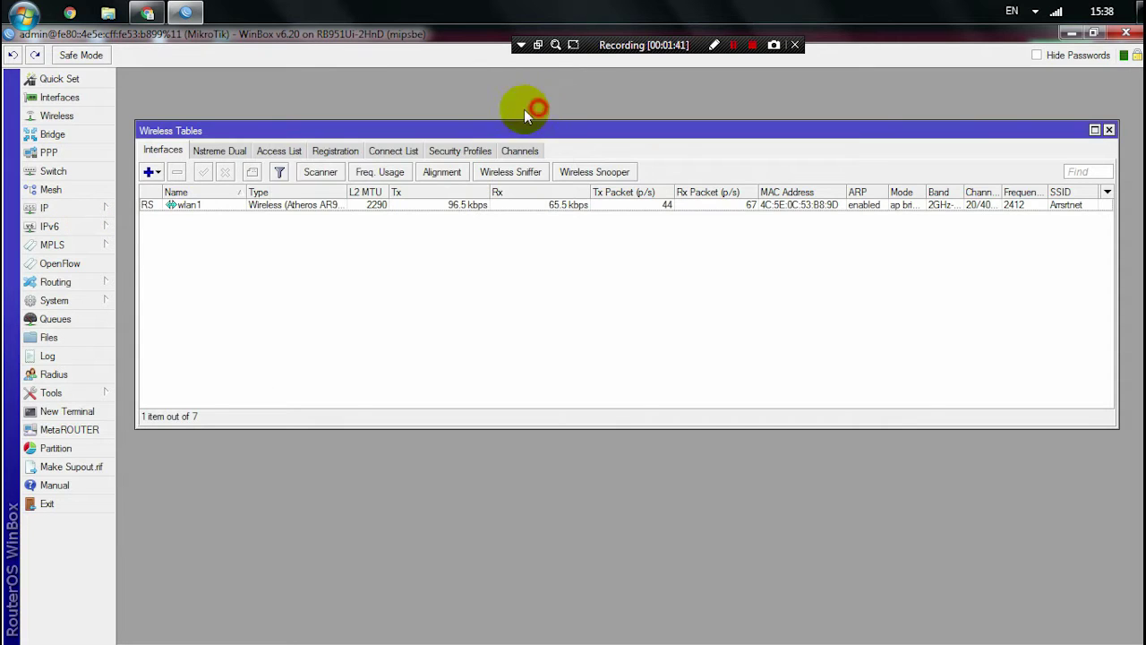
left_click(79, 212)
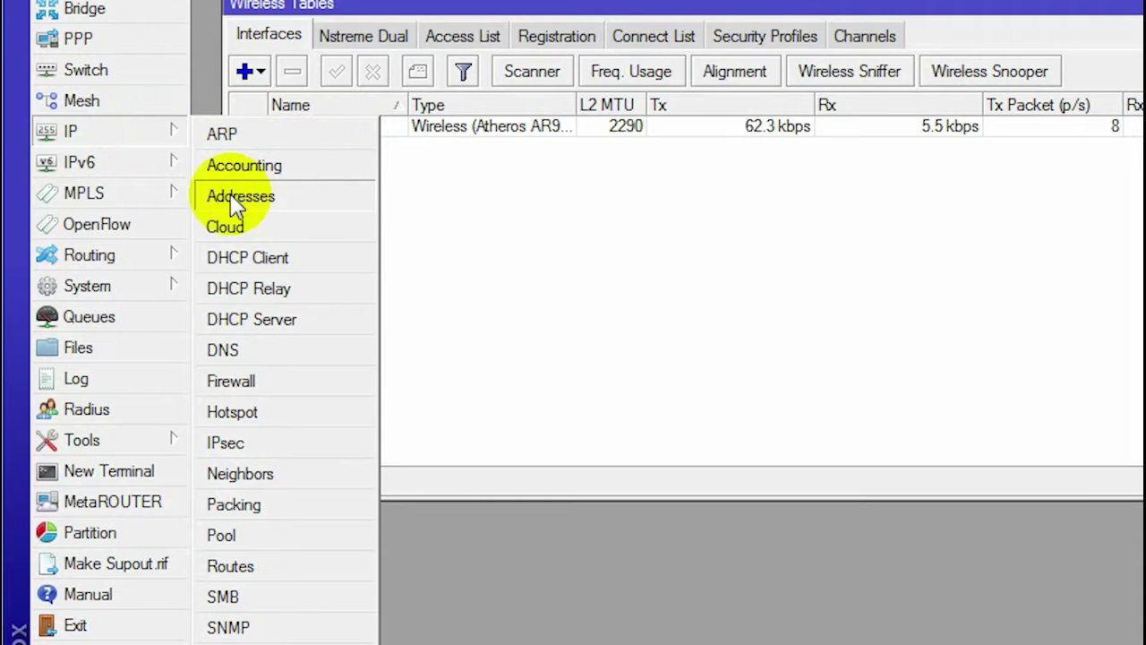
left_click(236, 196)
left_click_drag(647, 0, 670, 177)
left_click(549, 238)
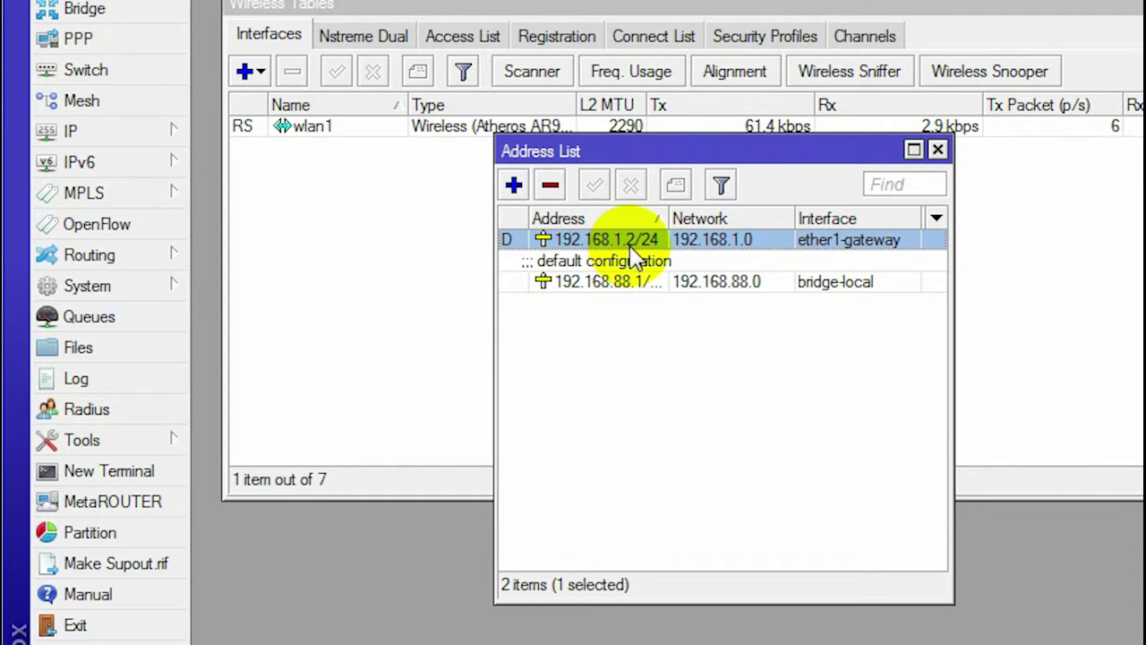
left_click_drag(668, 159, 786, 216)
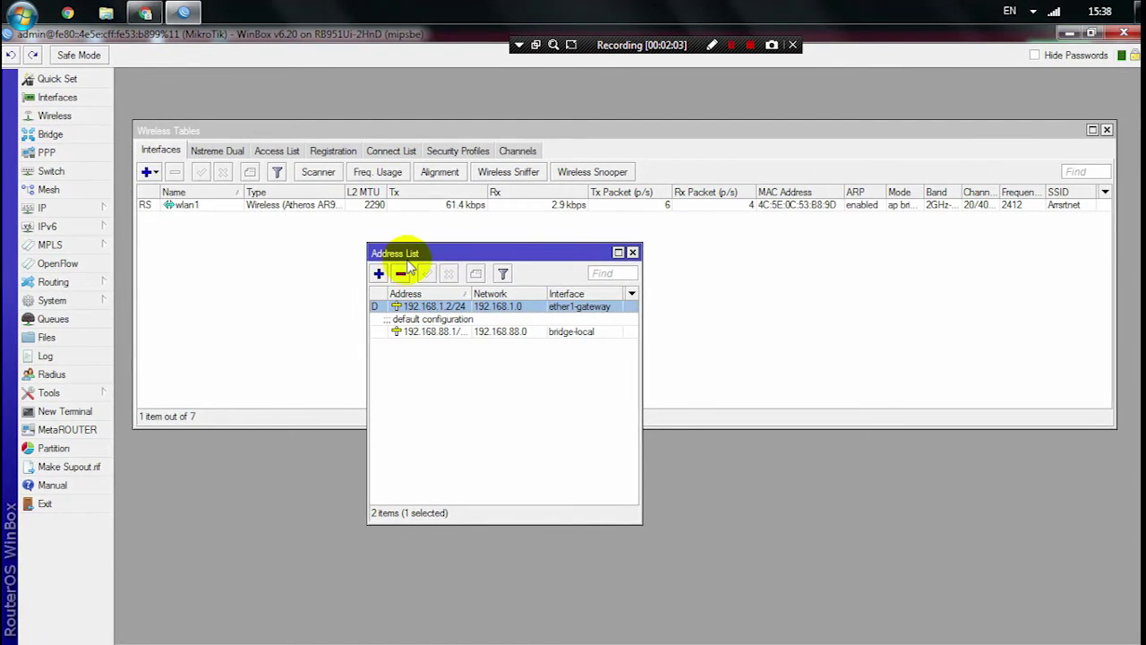
left_click_drag(417, 254, 348, 246)
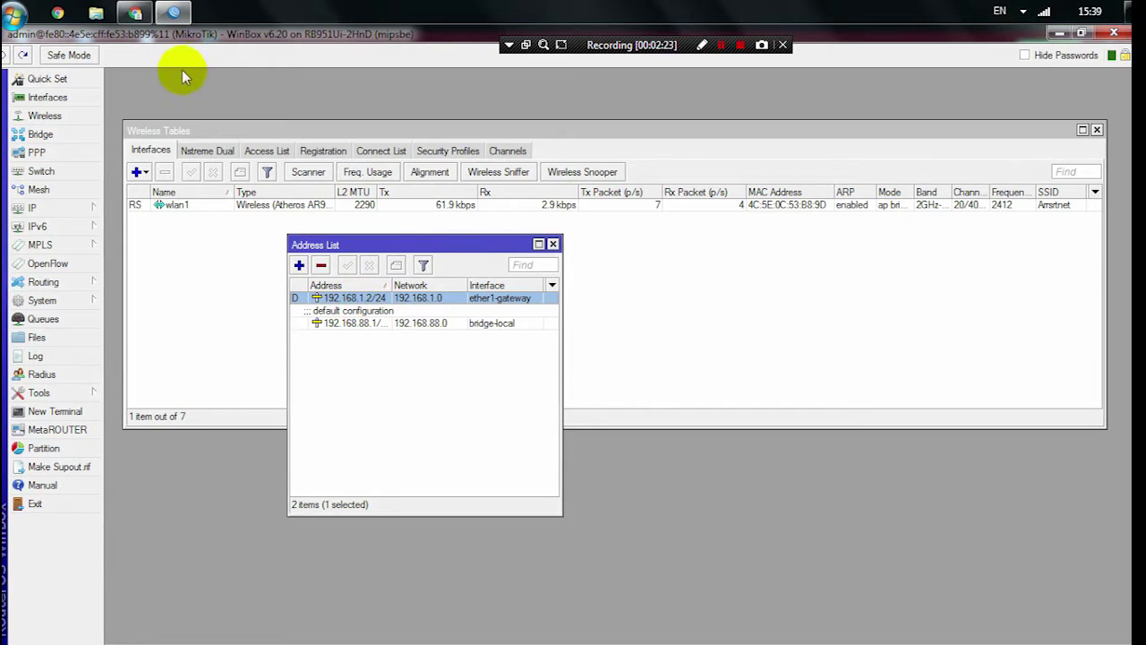
- Reload the User Manager login page, then try it at 192.168.1.3/userman
left_click(135, 11)
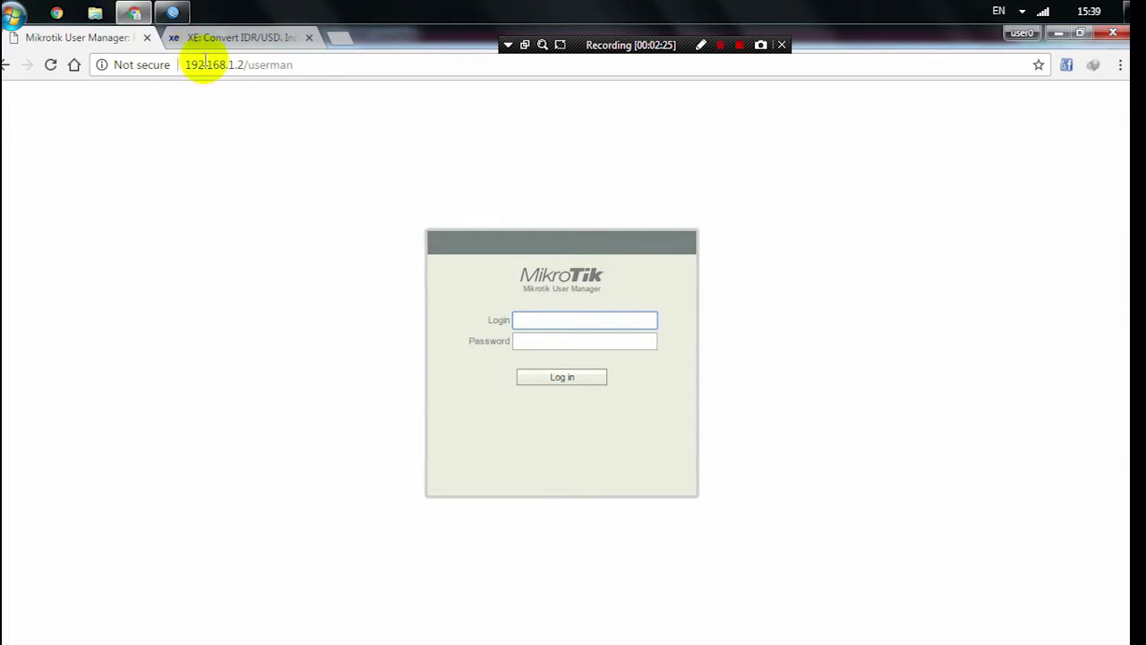
left_click(250, 68)
left_click(243, 64)
left_click_drag(242, 64, 295, 72)
left_click(294, 72)
key("Return")
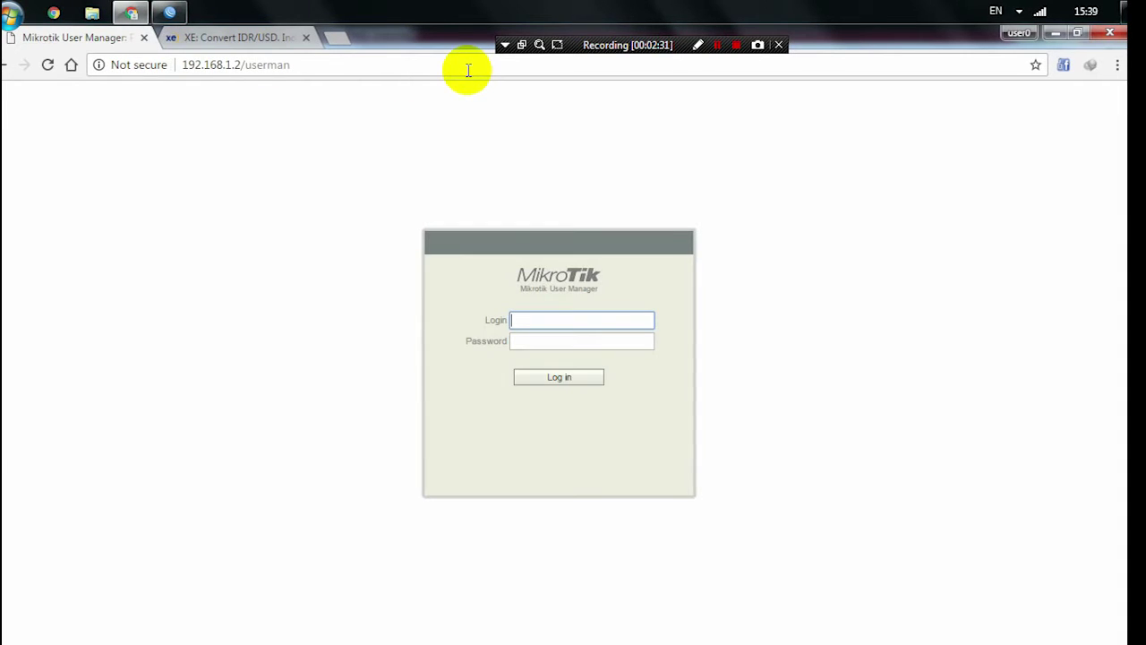
left_click(467, 70)
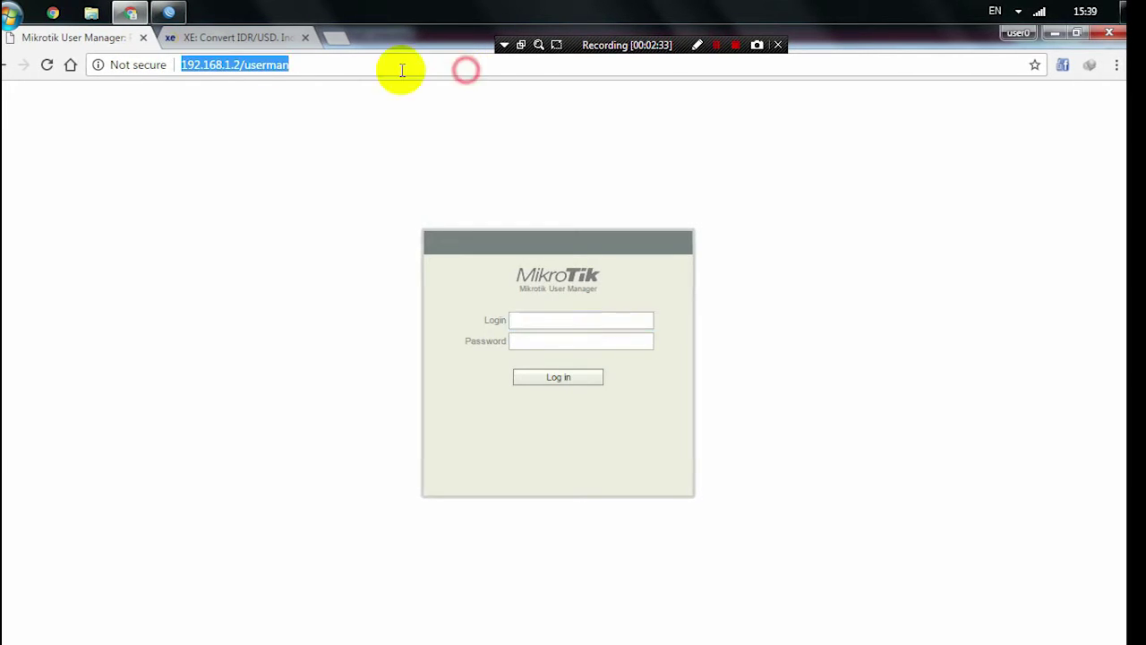
left_click(256, 67)
key("BackSpace")
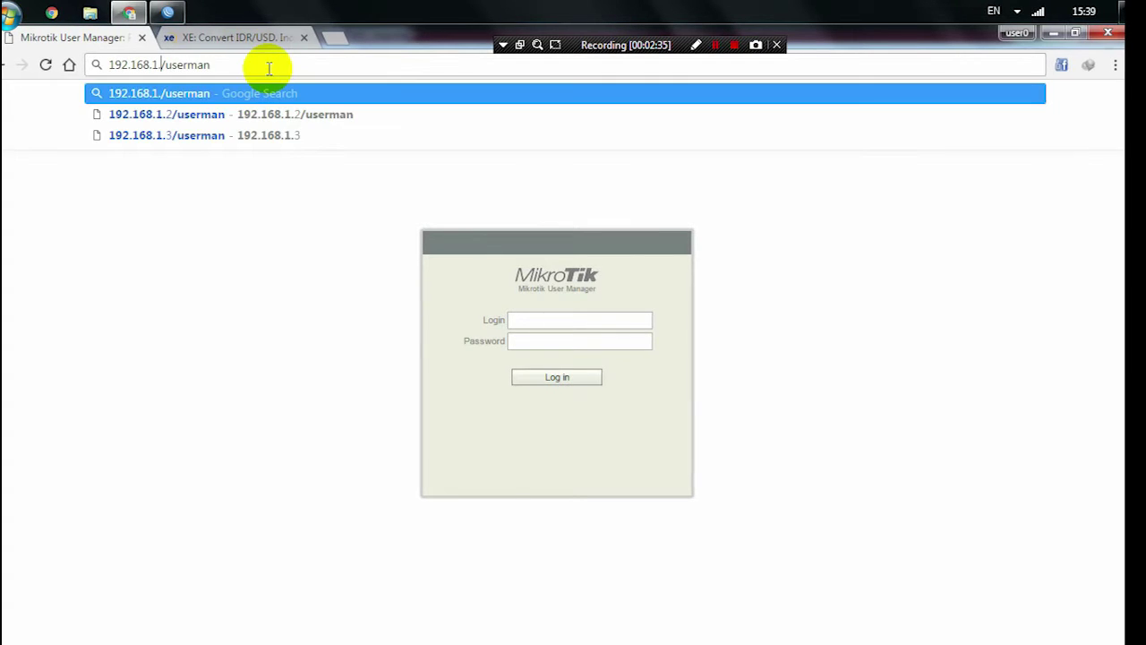
type("3")
key("Return")
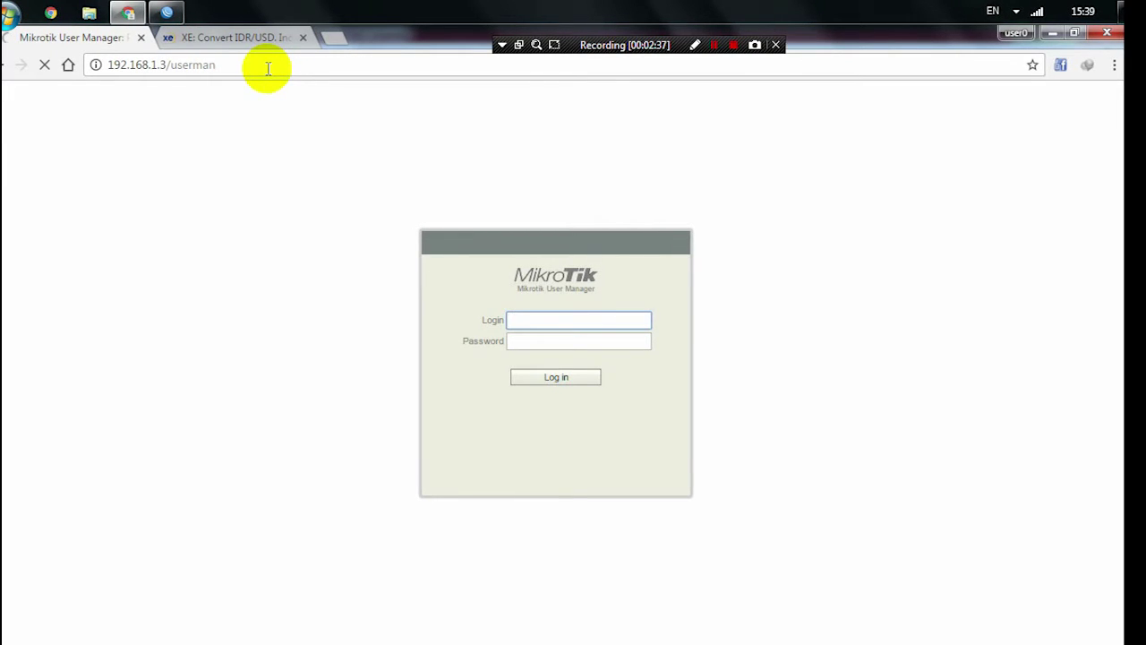
- Verify the router address in WinBox and load User Manager at 192.168.1.2/userman
left_click(166, 13)
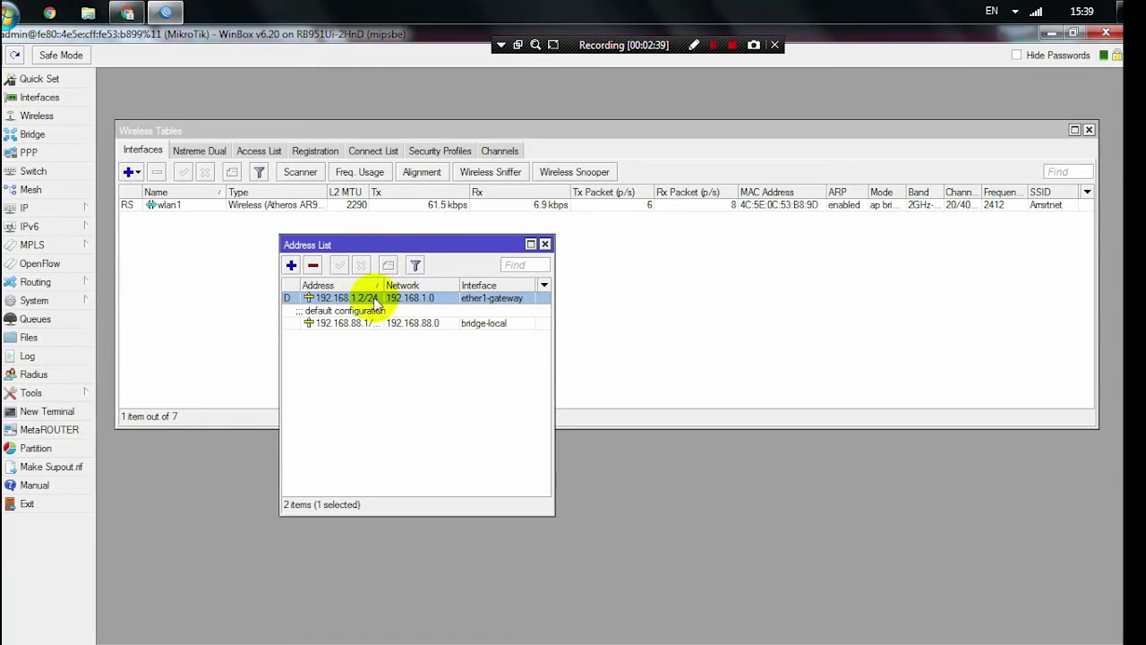
left_click(126, 12)
left_click(162, 68)
left_click_drag(163, 68, 160, 71)
type("2")
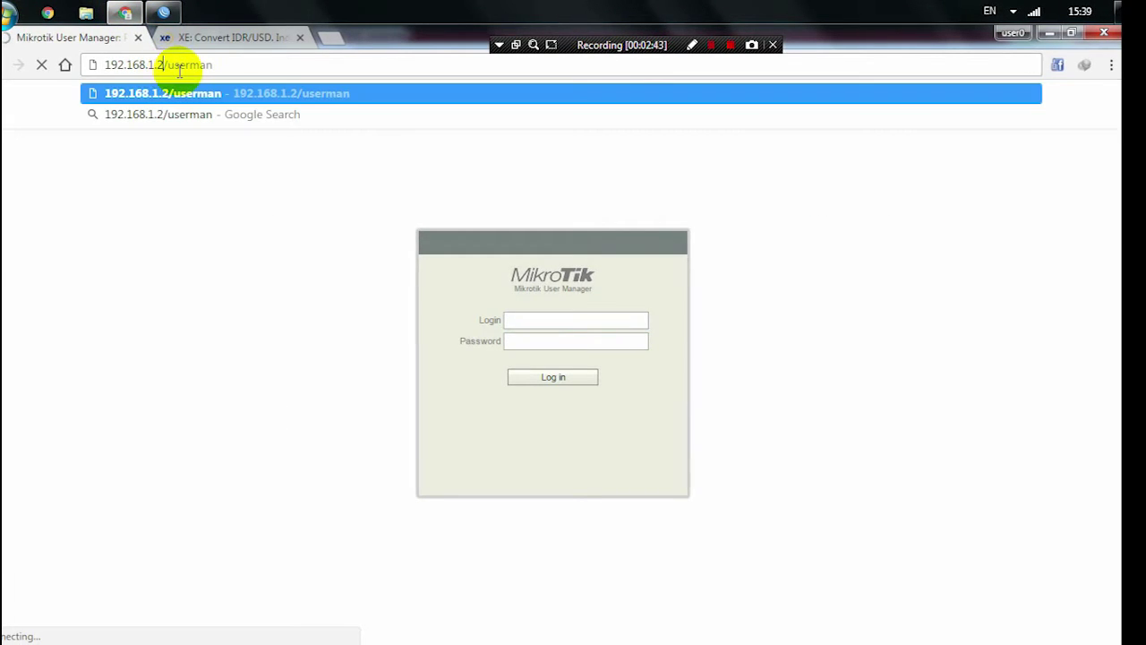
key("Return")
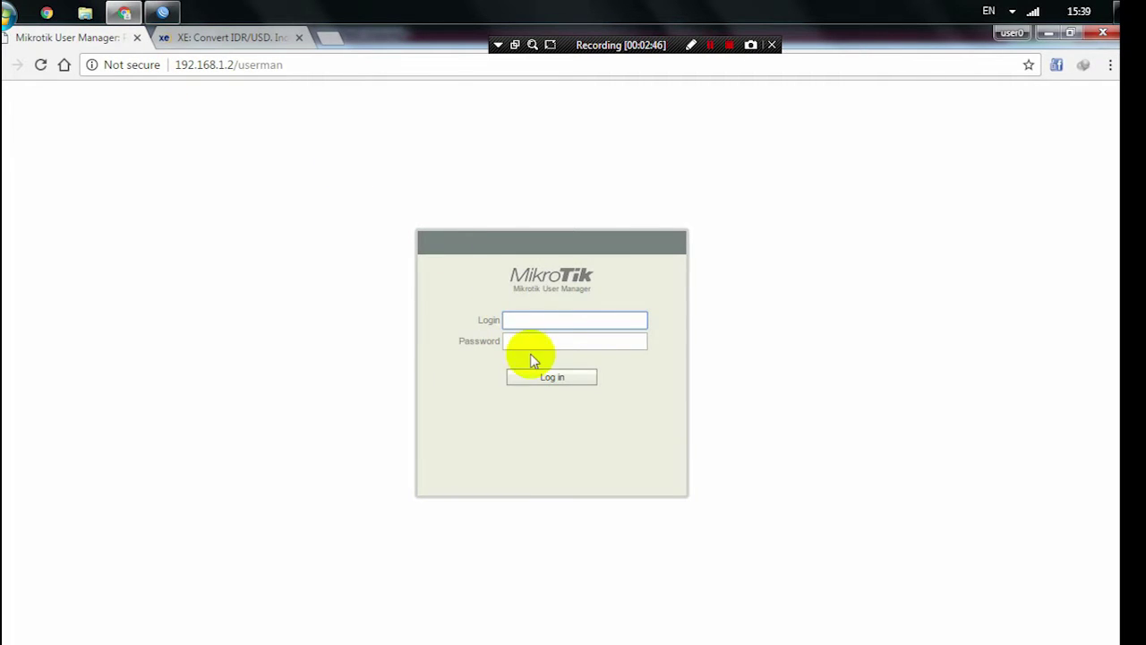
- Enter admin as the login name and type the password
type("a")
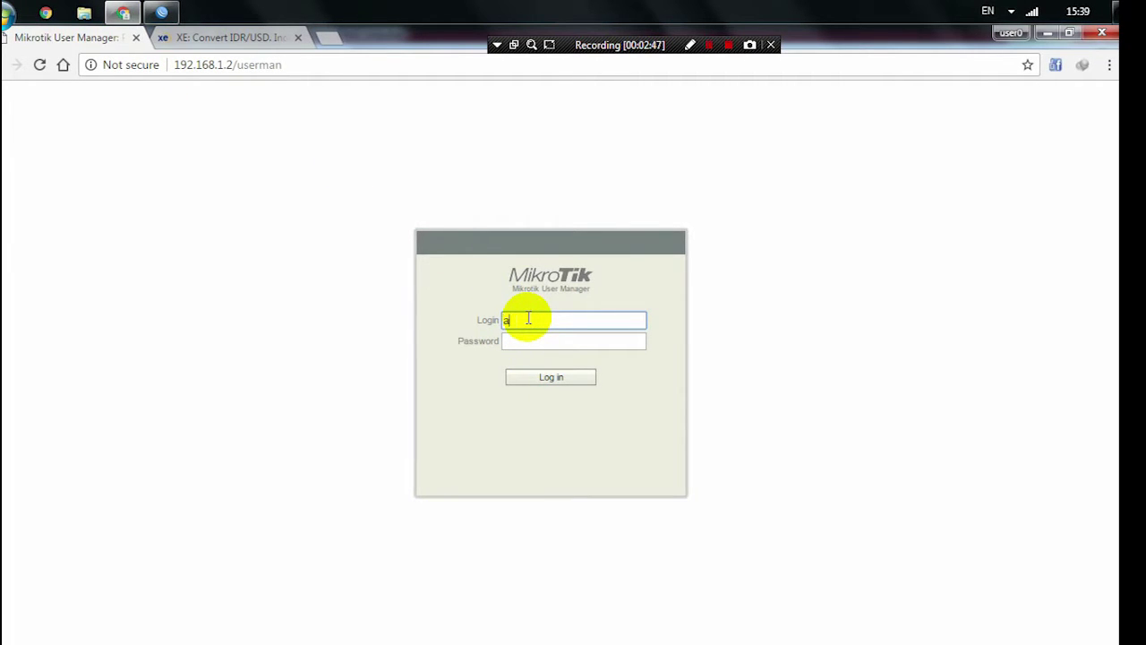
type("dmin")
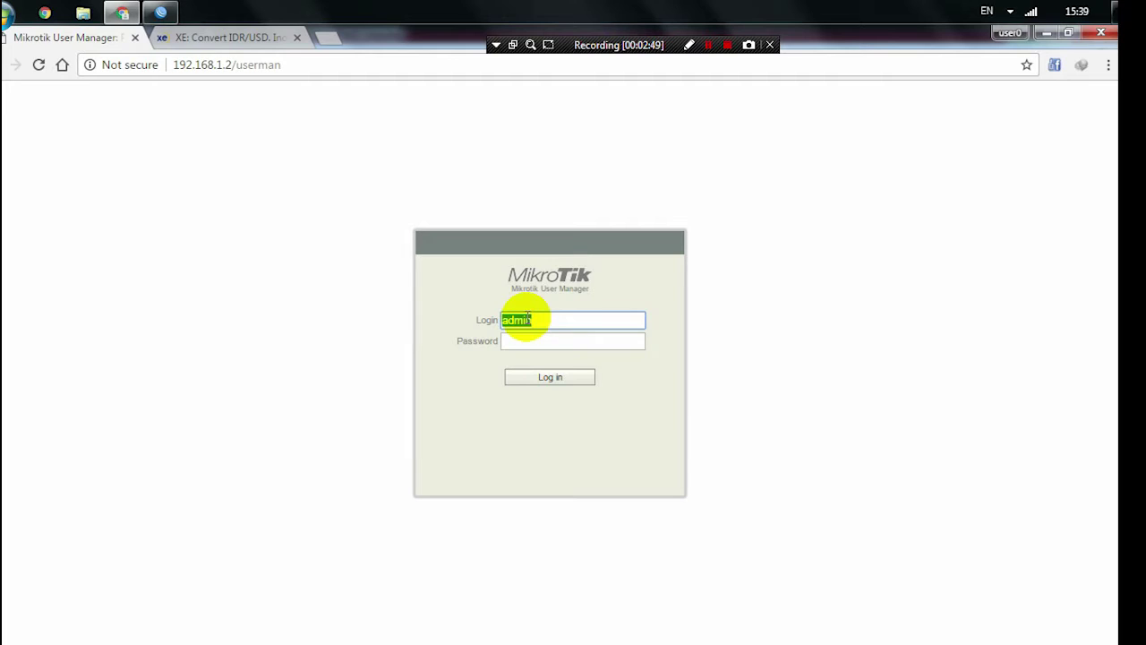
left_click(545, 340)
type("admin")
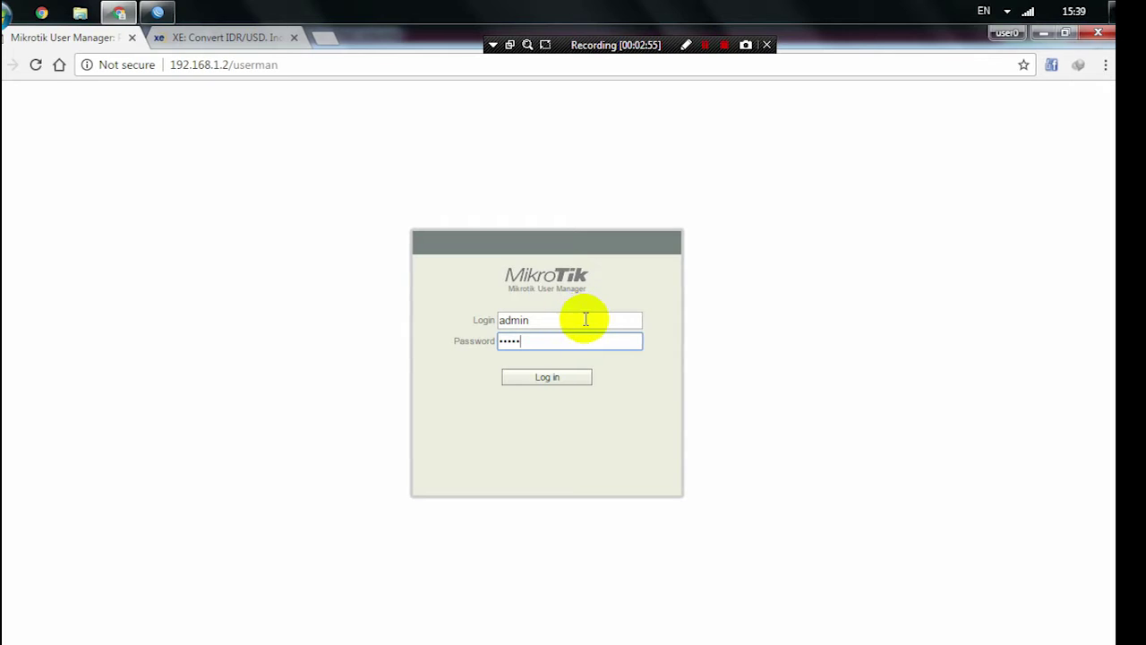
type("•")
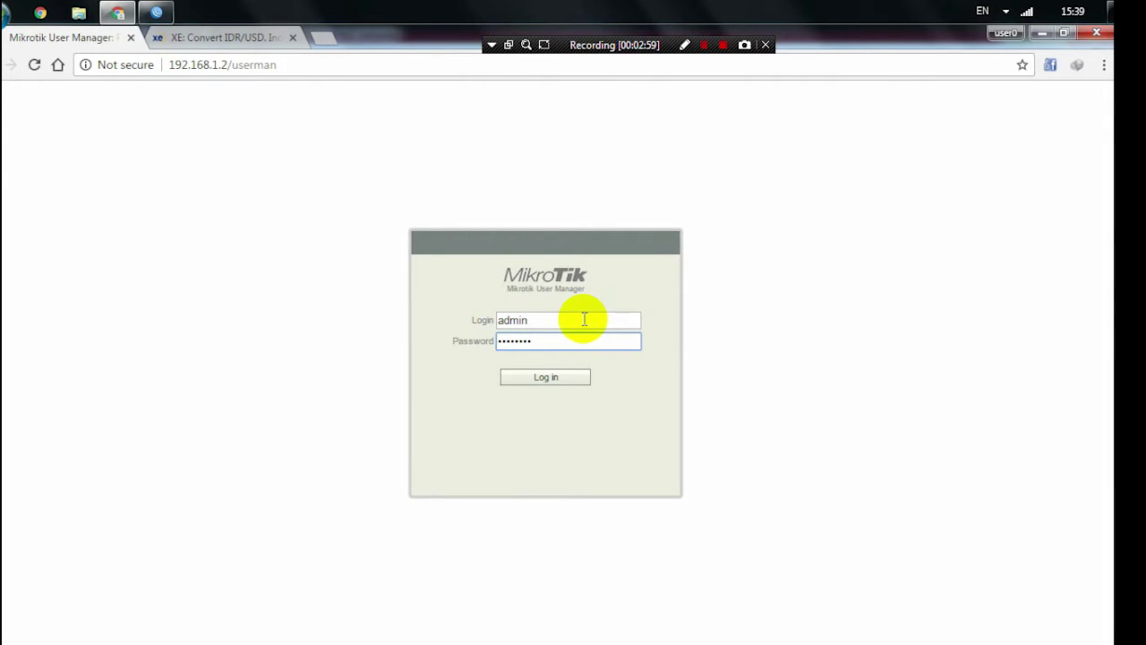
- Log in as admin, view the Users list, then open Profiles showing Paket 1 Hari
left_click(547, 377)
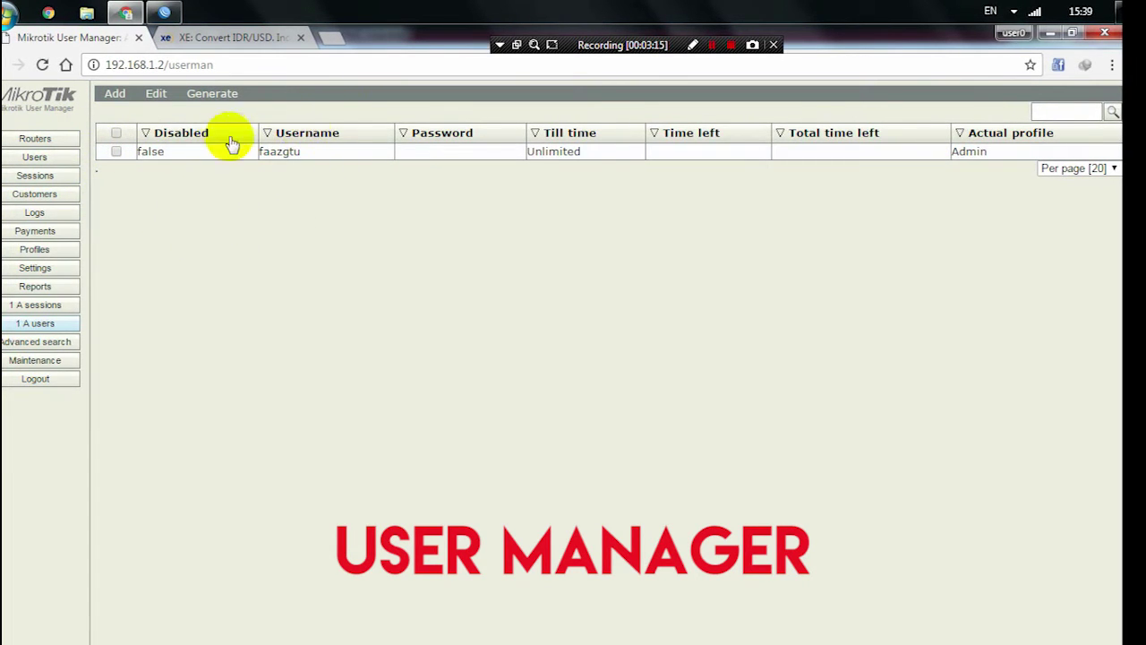
left_click(41, 157)
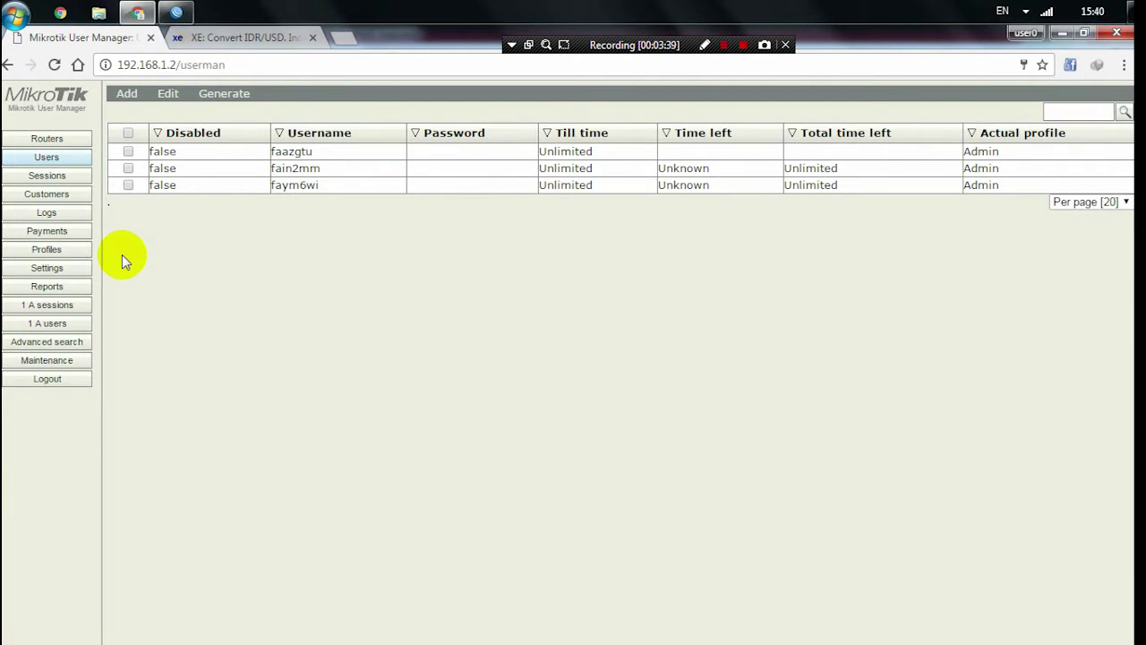
left_click(71, 254)
left_click(48, 158)
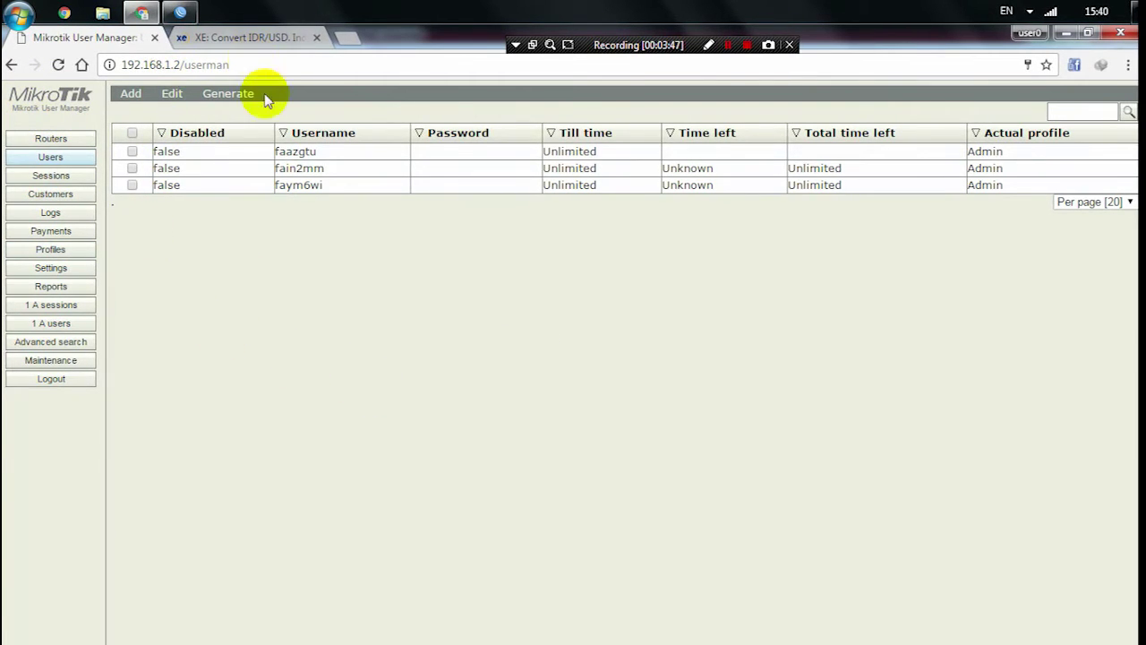
left_click(67, 254)
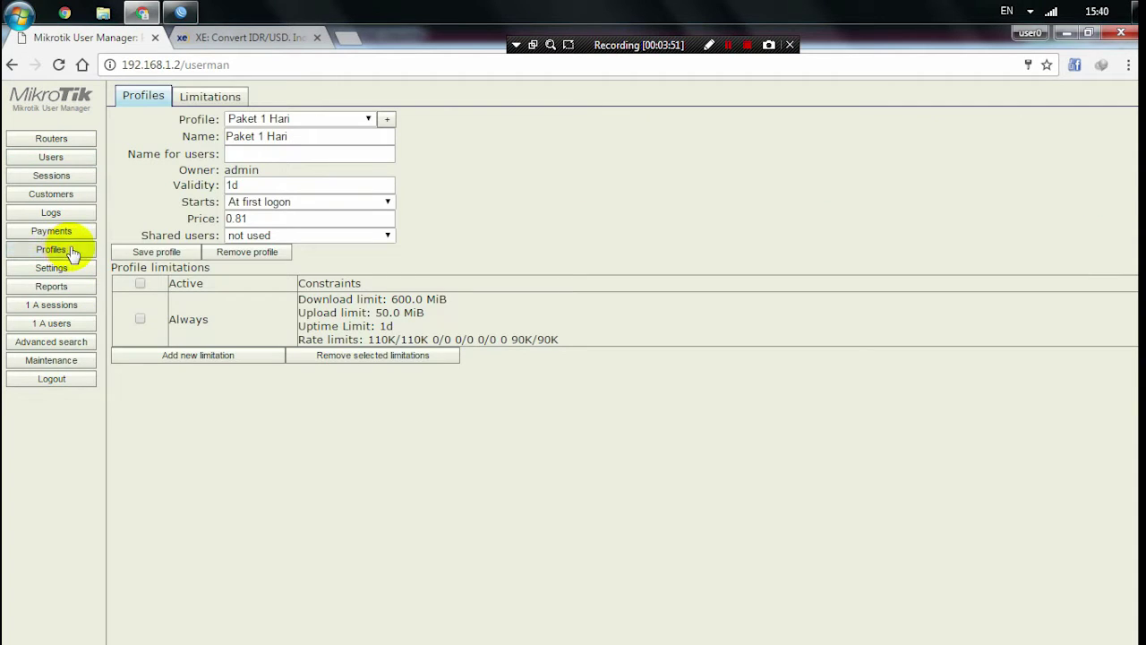
- Browse the profile list, keep Paket 1 Hari, and switch to the Limitations tab
left_click(294, 121)
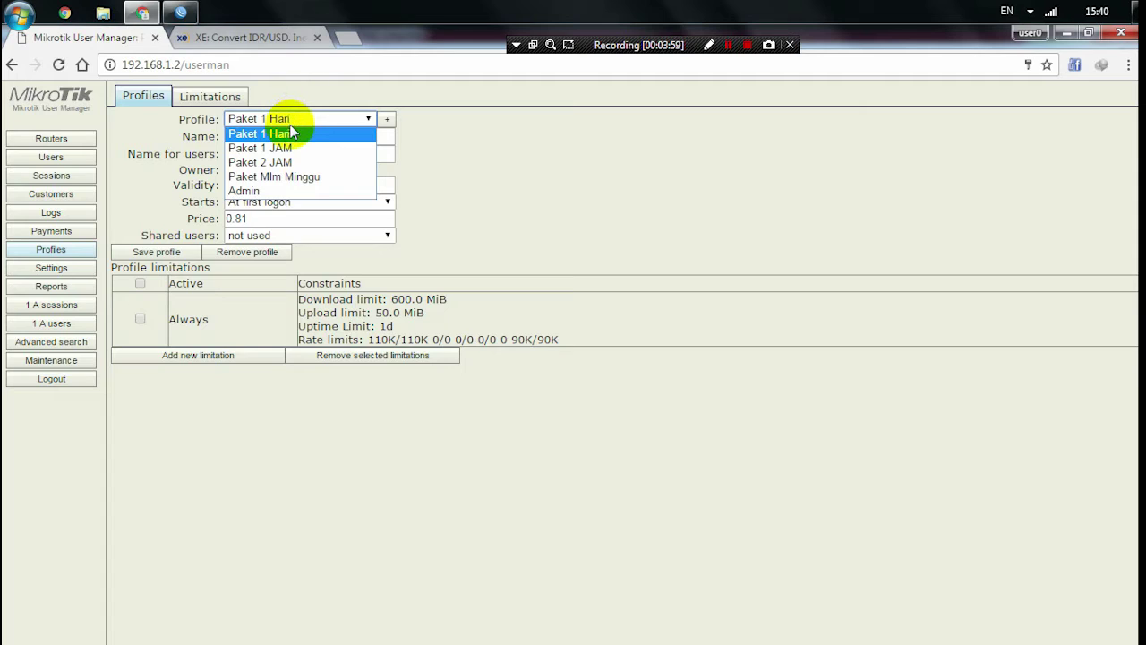
left_click(289, 134)
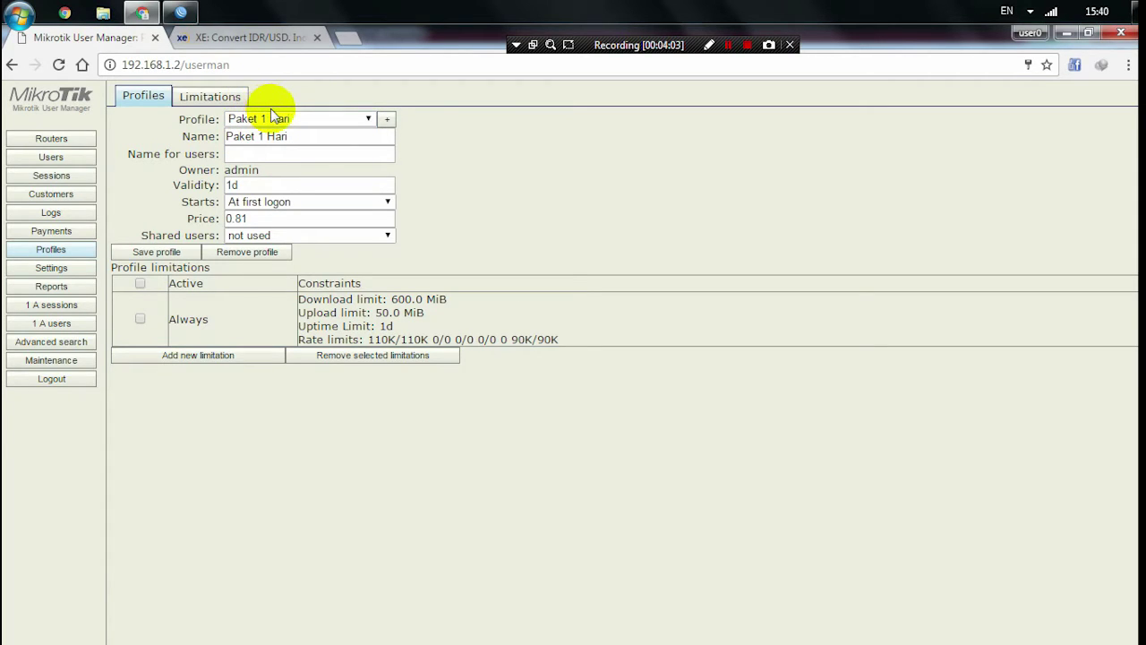
left_click(213, 96)
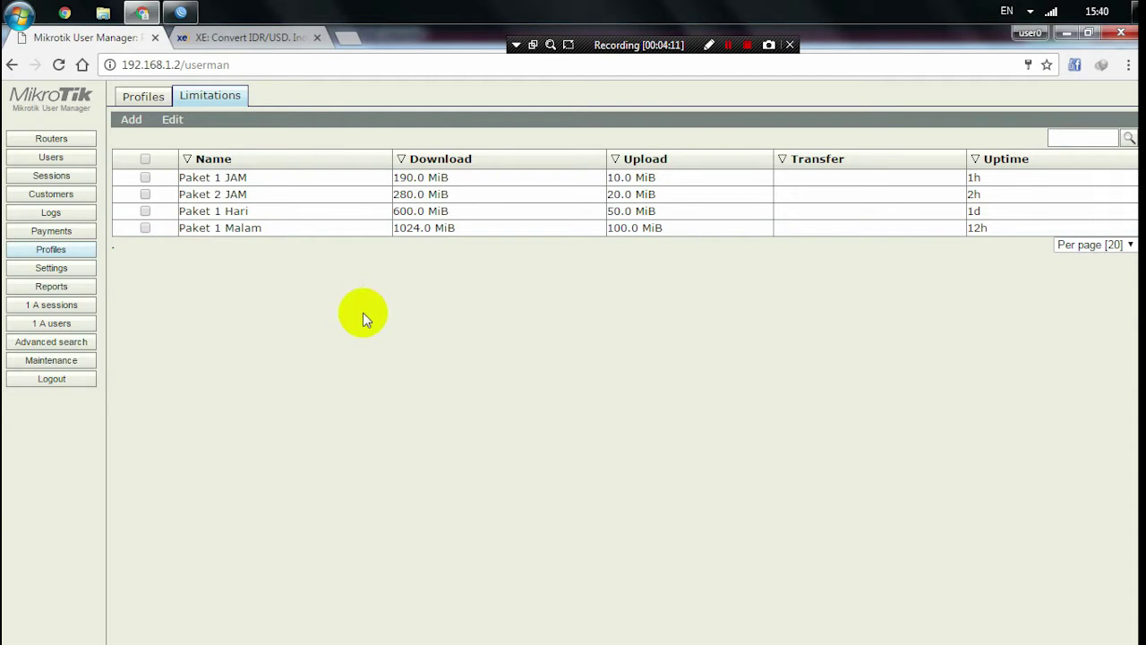
- Start a new limitation named Paket 3 JAM, leaving download, upload and transfer limits at 0B
left_click(132, 120)
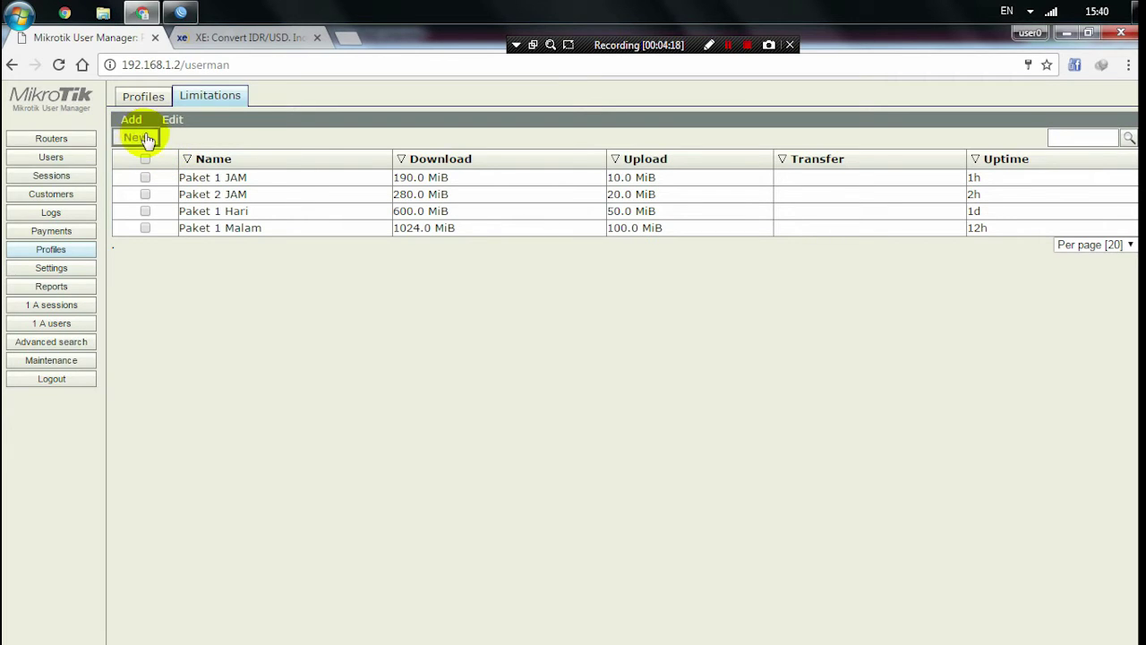
left_click(136, 137)
left_click(572, 169)
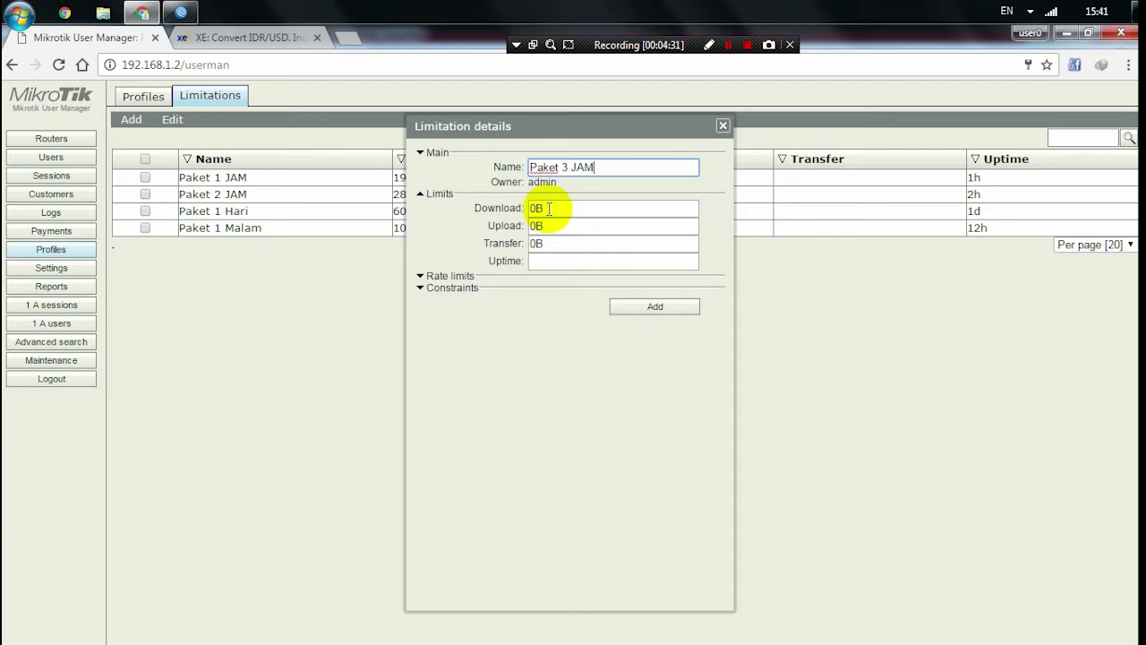
left_click_drag(597, 124, 484, 154)
left_click_drag(386, 289, 561, 133)
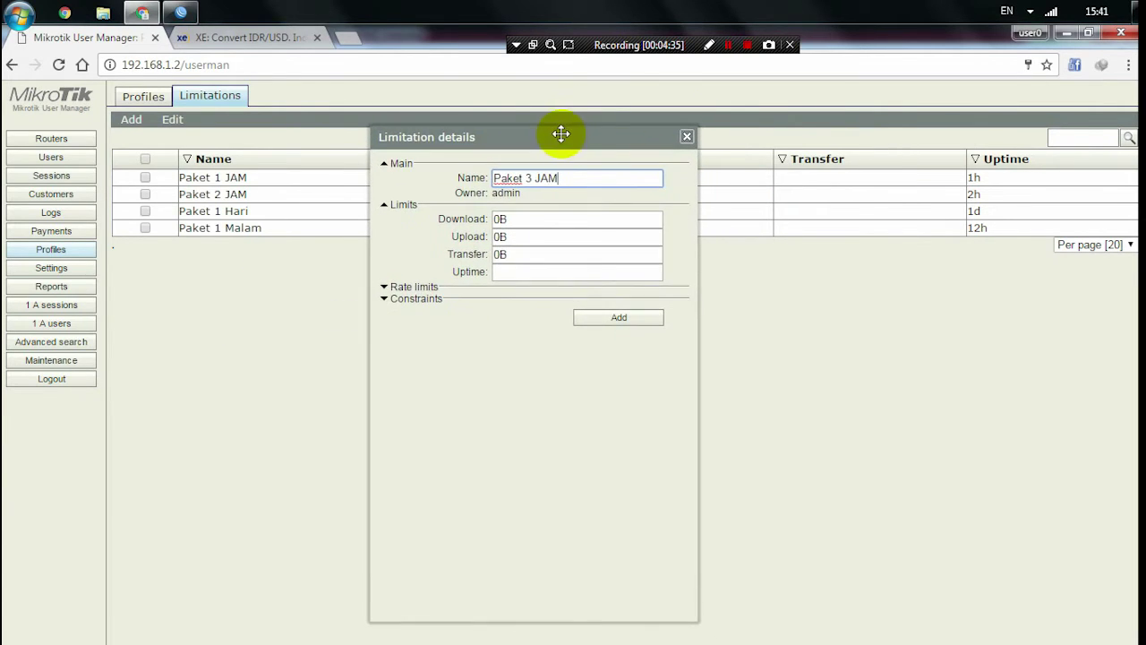
left_click(518, 222)
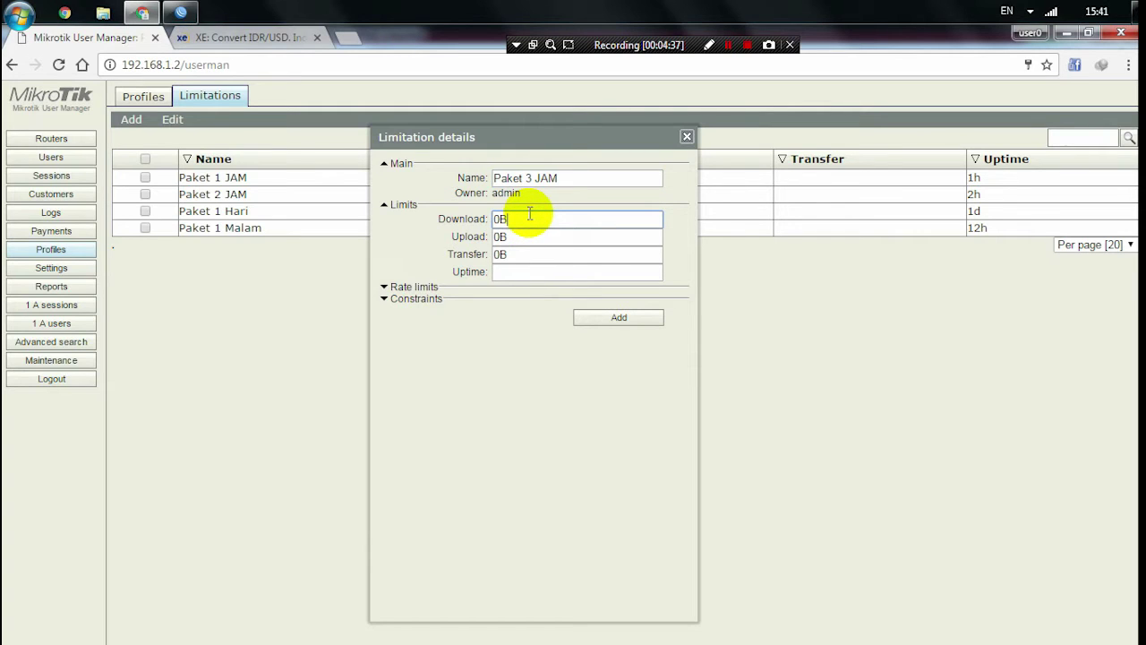
left_click(536, 236)
left_click(543, 255)
left_click_drag(561, 135, 461, 135)
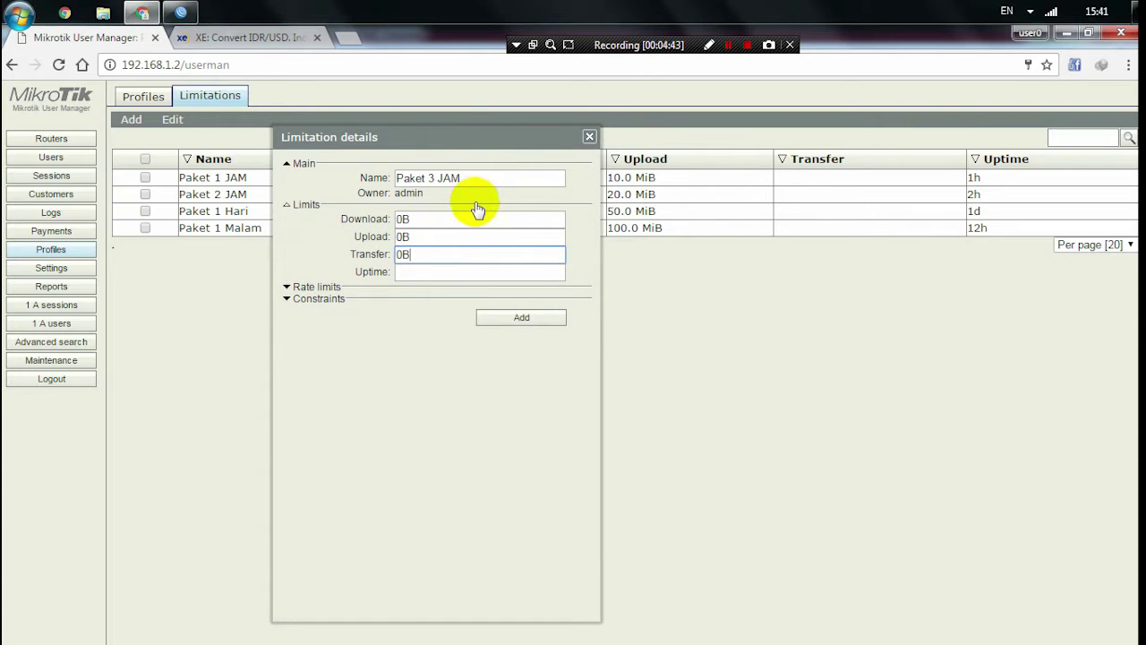
left_click(439, 220)
left_click(439, 238)
left_click(440, 256)
left_click(440, 238)
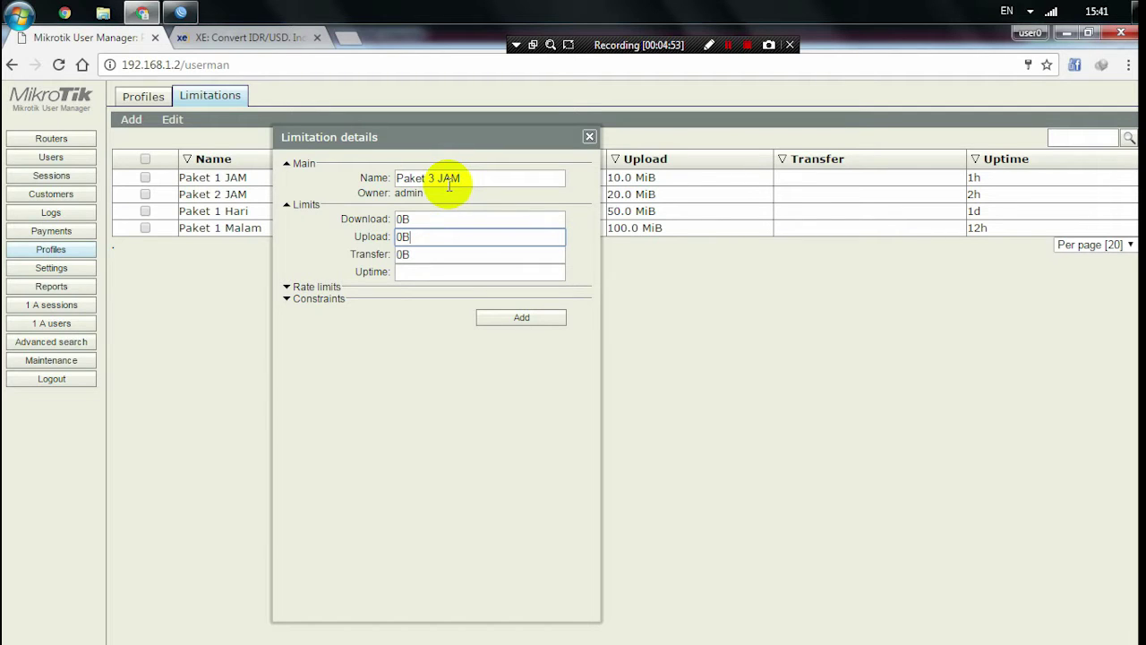
- Set the Paket 3 JAM uptime limit to 3h and add the limitation
left_click(426, 272)
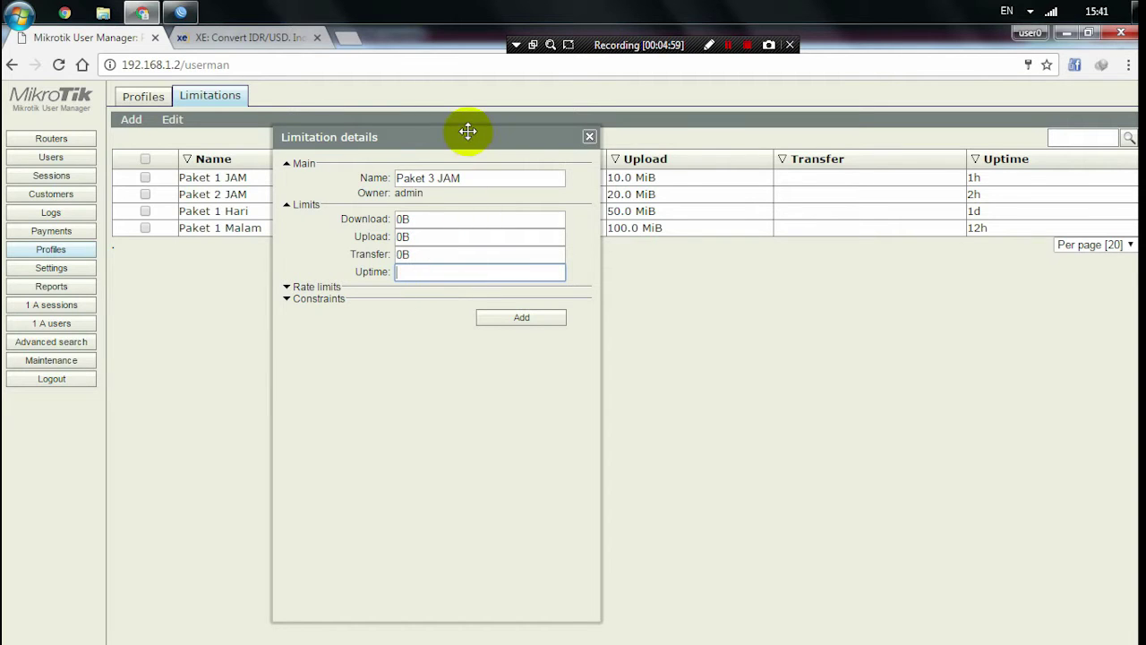
left_click_drag(456, 136, 669, 141)
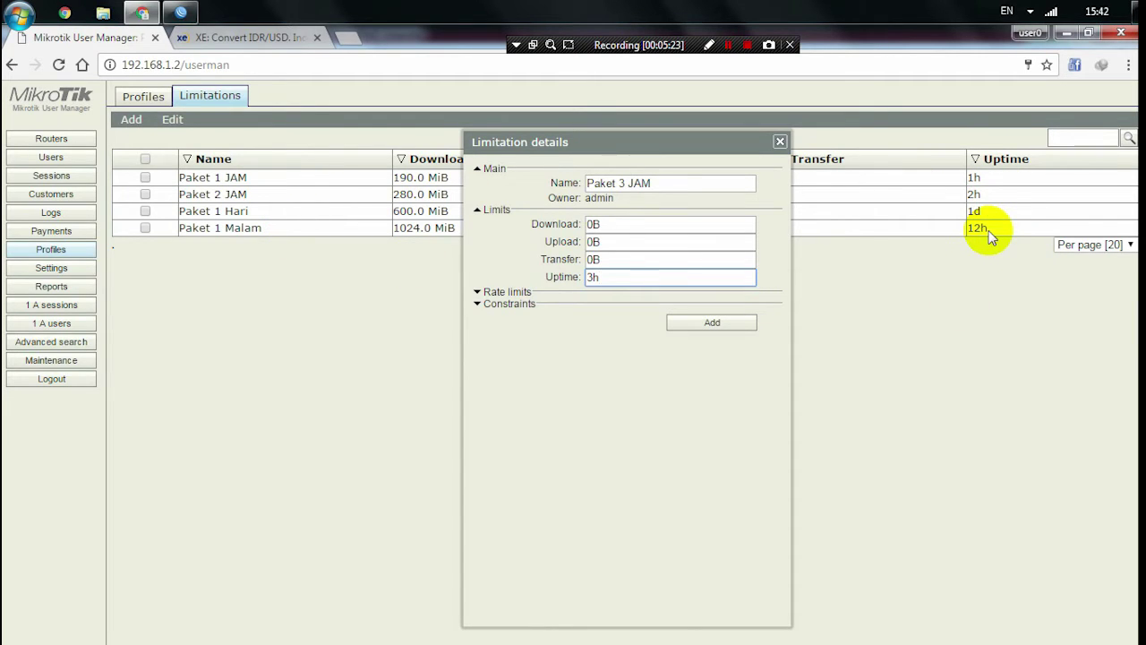
left_click_drag(666, 140, 570, 133)
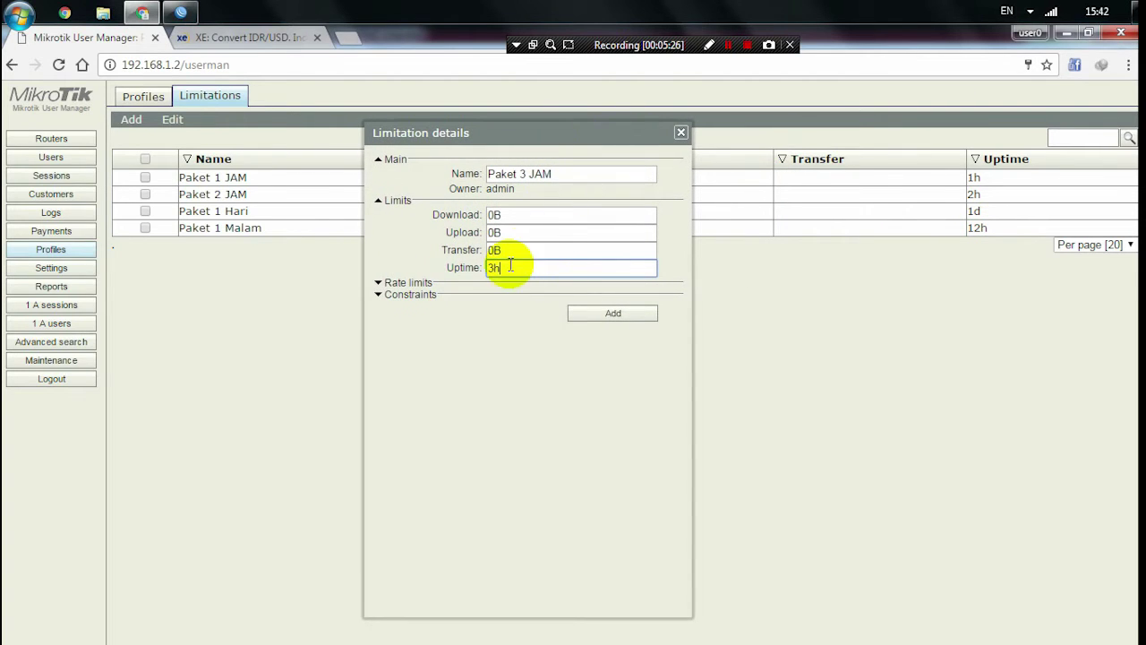
left_click(409, 284)
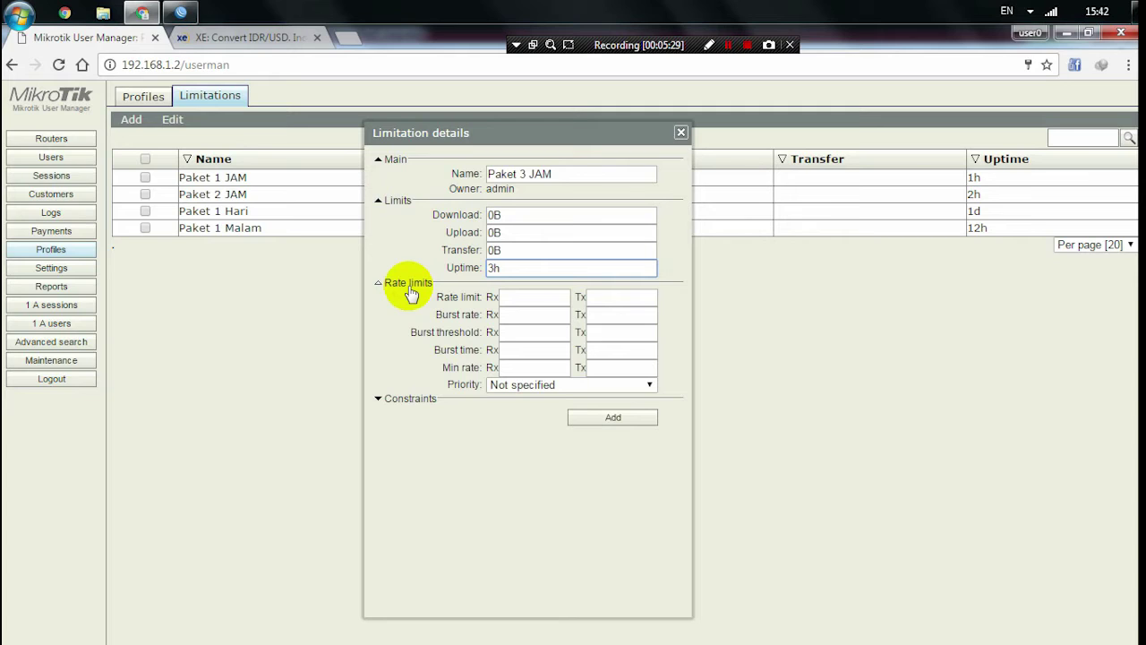
left_click(409, 286)
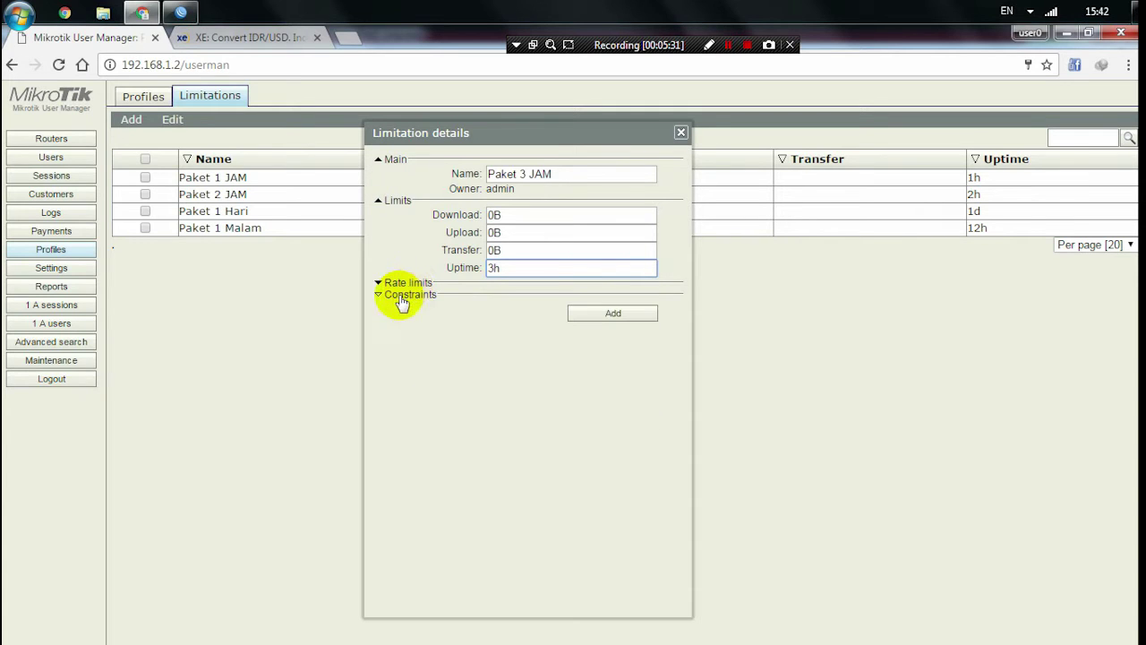
left_click(400, 296)
left_click(400, 297)
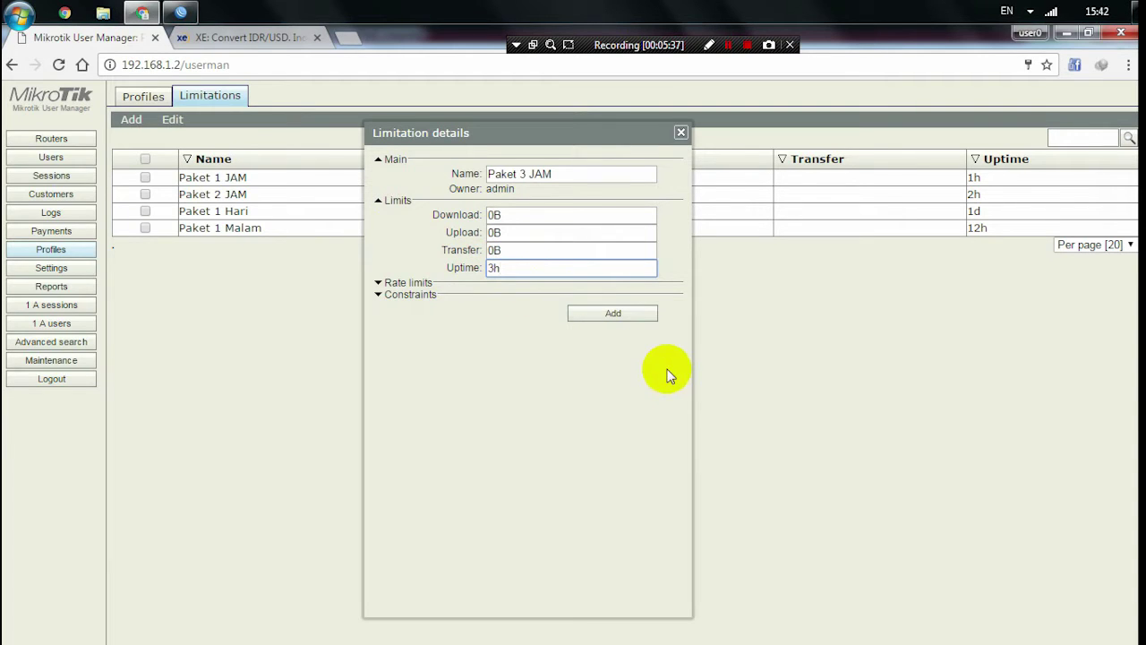
left_click(614, 313)
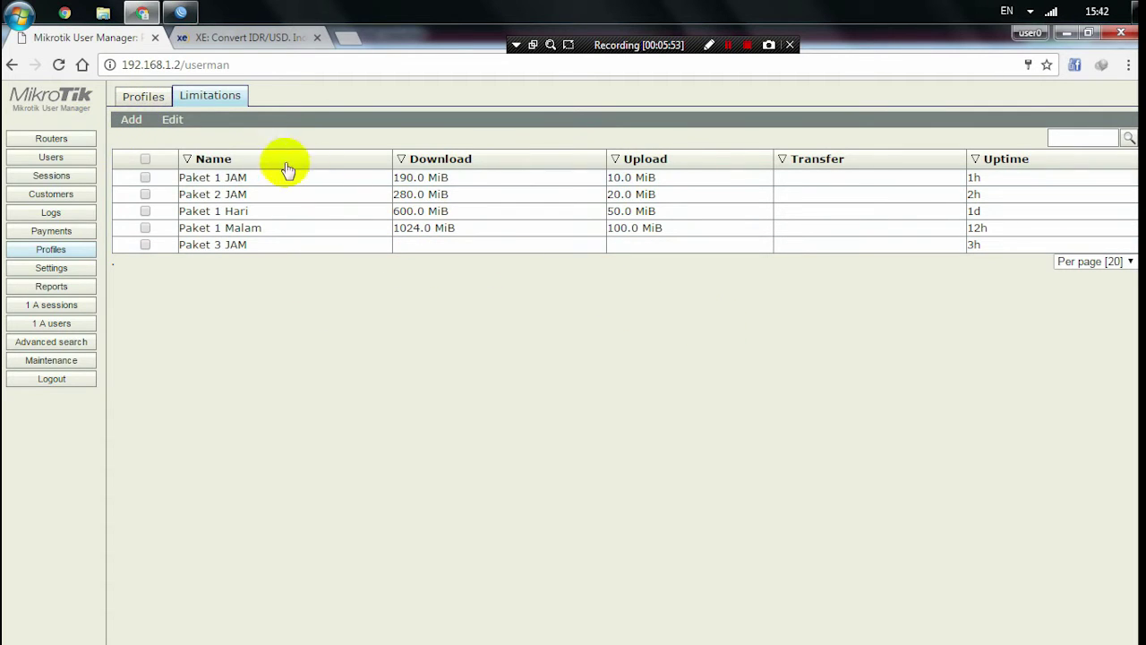
- On the Profiles tab, create a new profile named Paket 3 JAM
left_click(141, 96)
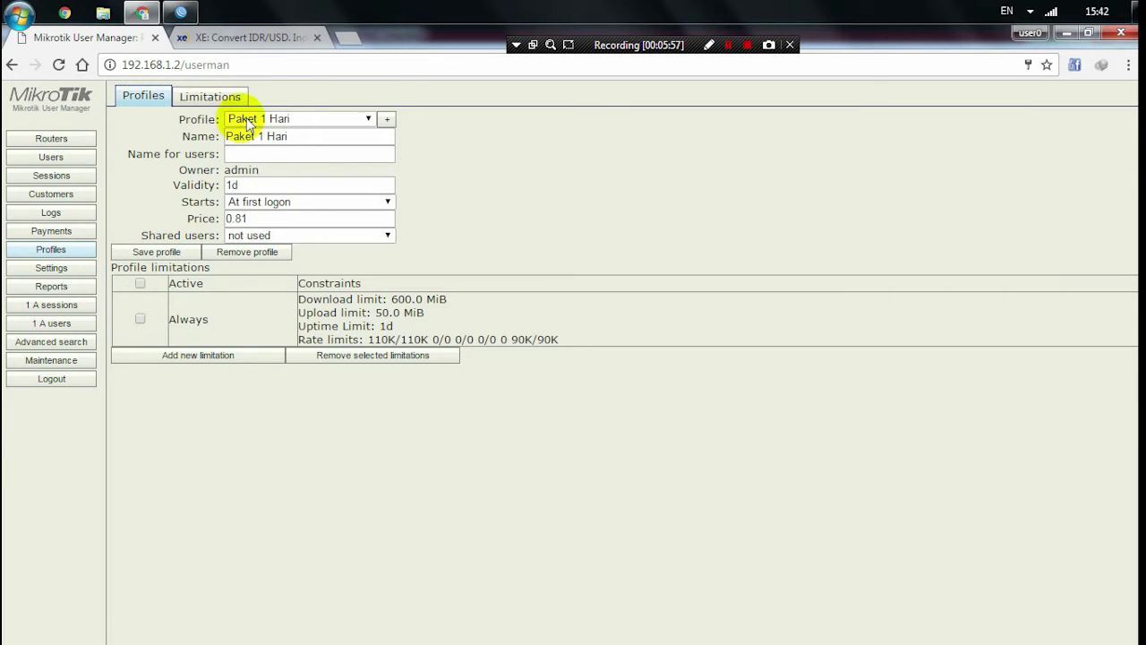
left_click(309, 118)
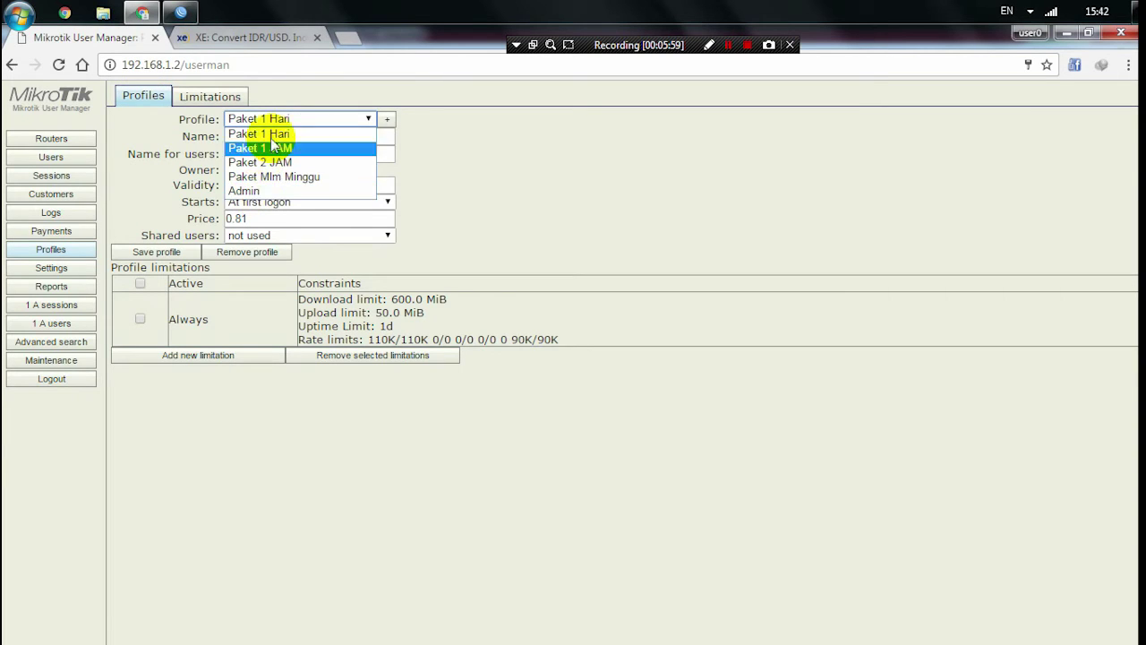
left_click(568, 180)
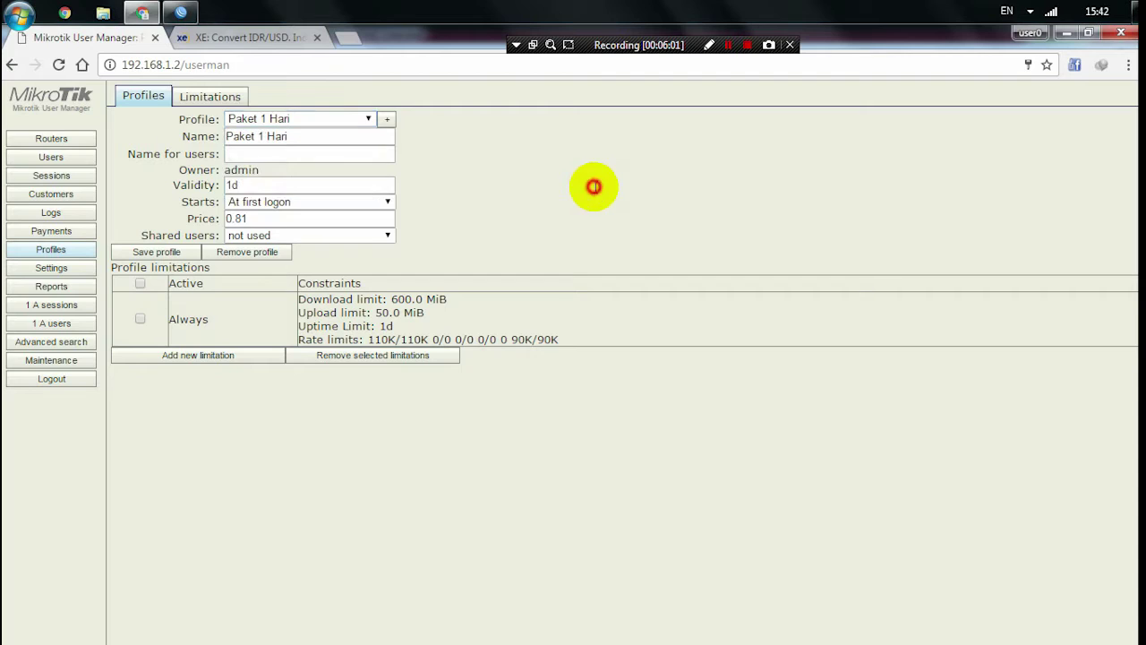
left_click(388, 122)
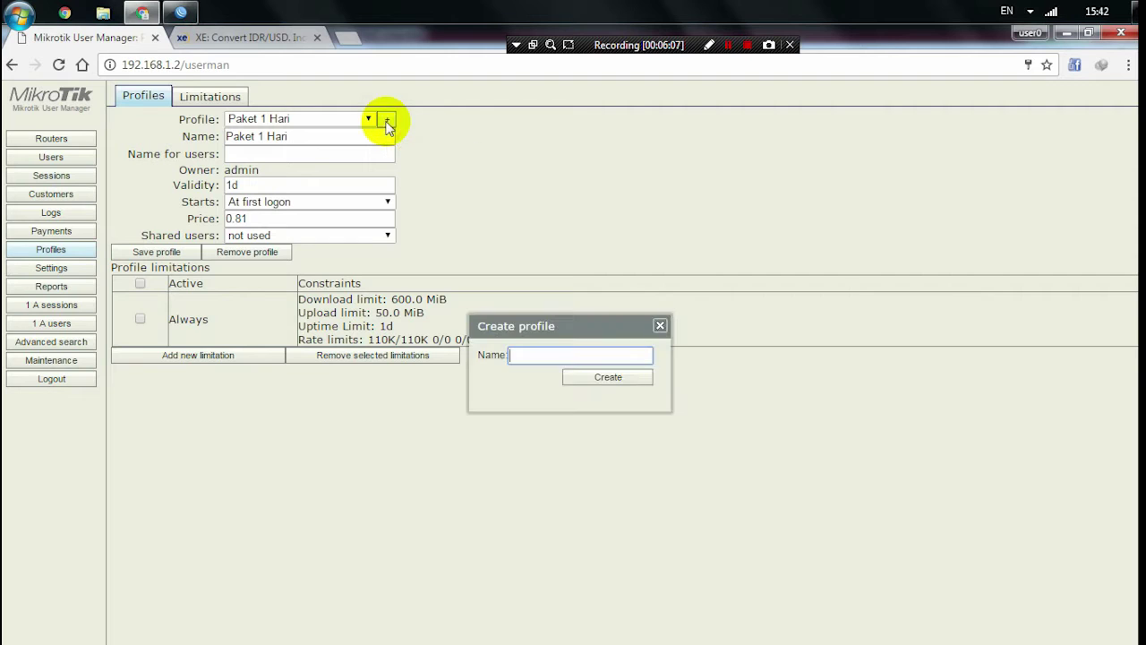
left_click_drag(534, 325, 540, 147)
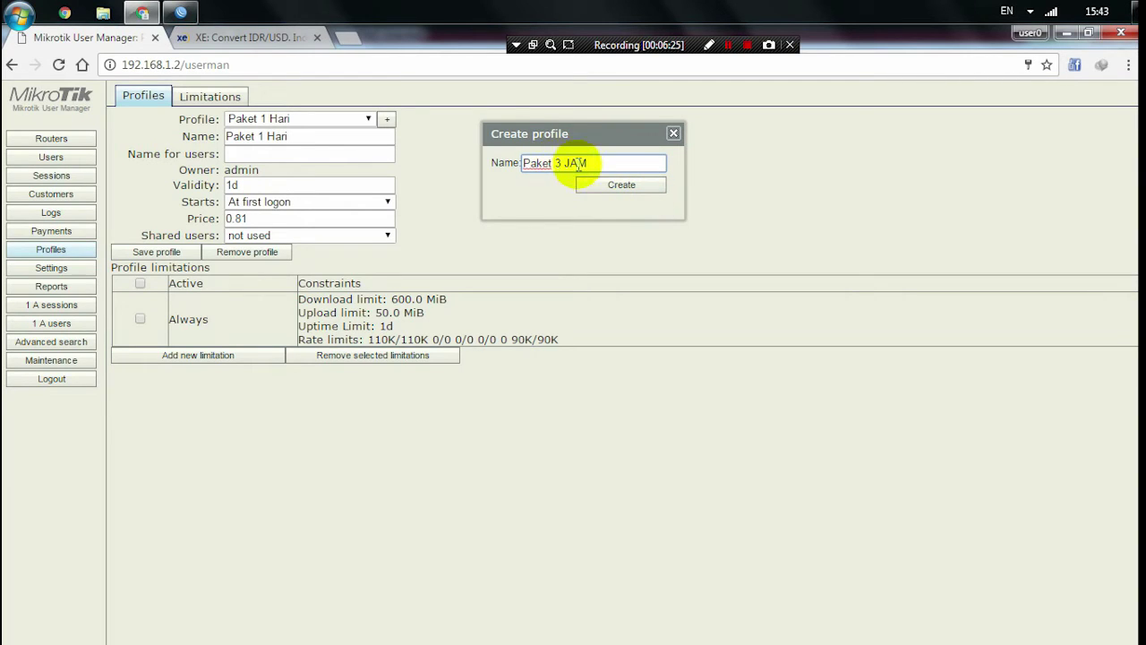
left_click(617, 185)
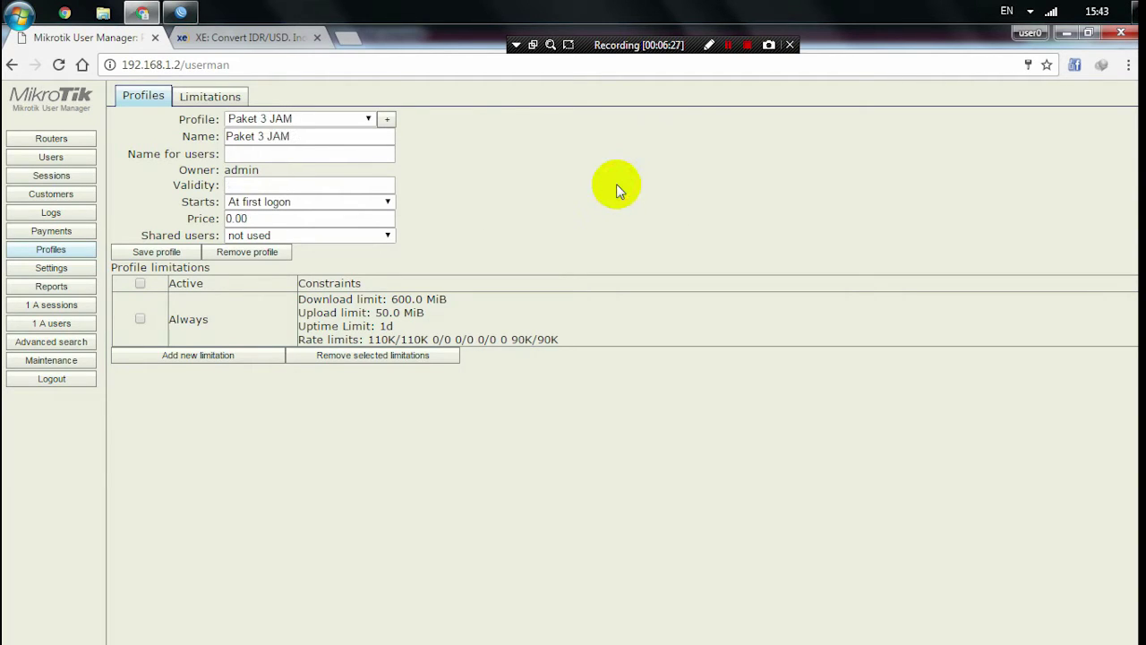
- Set the Paket 3 JAM profile's validity to 3h
left_click(316, 121)
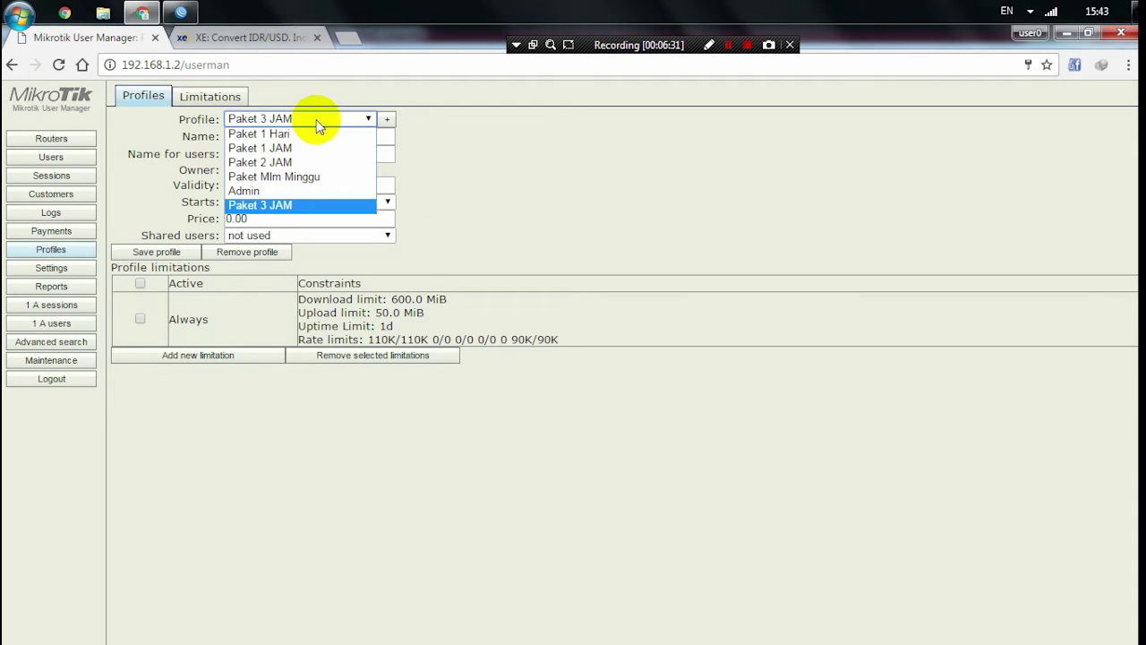
left_click(319, 120)
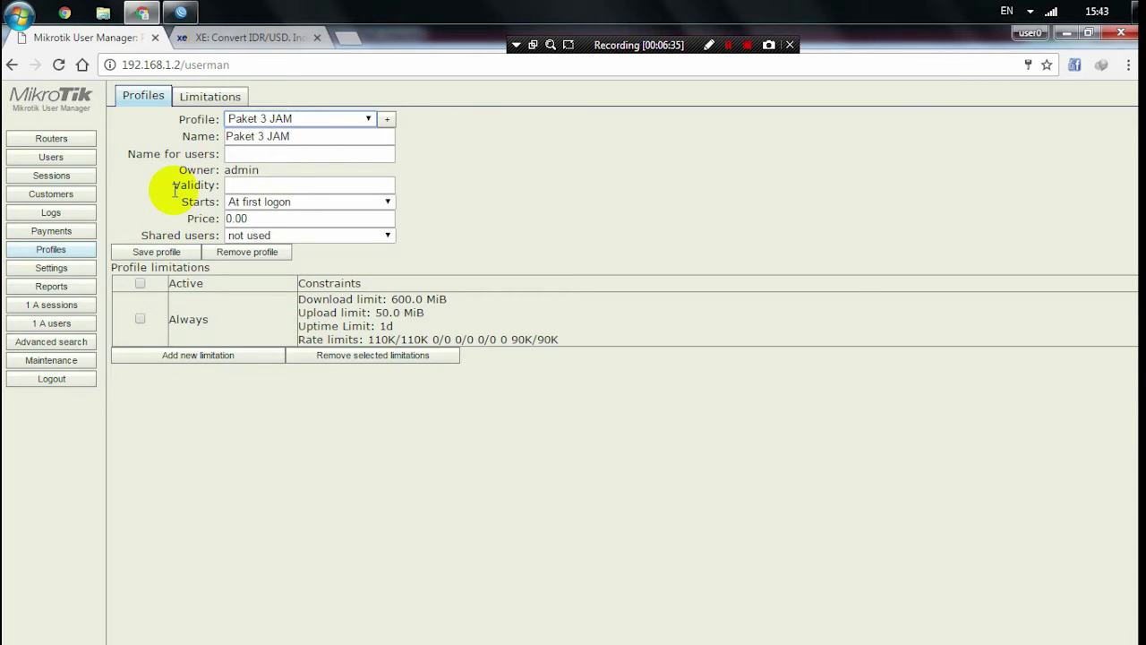
left_click_drag(174, 190, 217, 184)
left_click(237, 186)
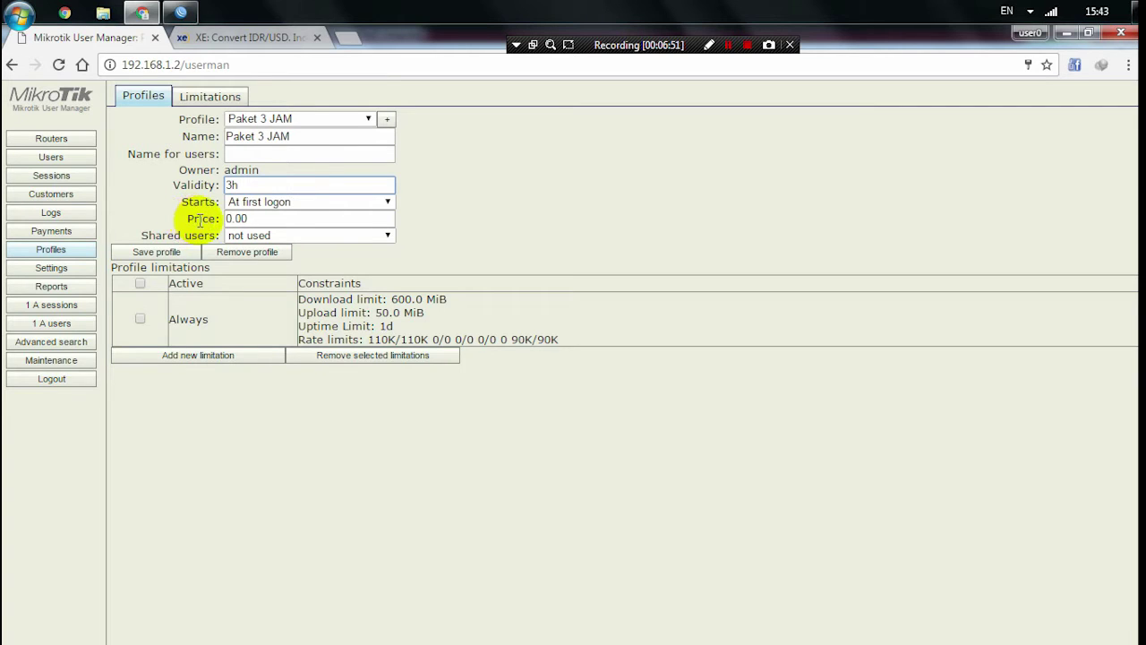
left_click(249, 219)
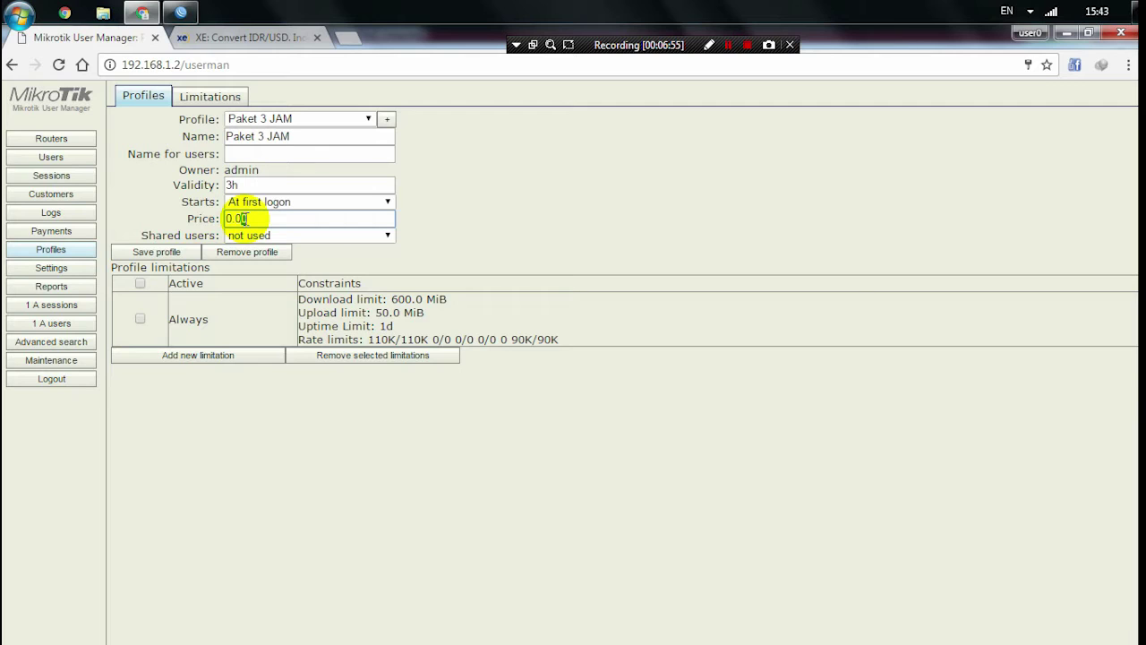
- Copy the converted 0.37 USD value for 5000 IDR from the XE converter
left_click(179, 39)
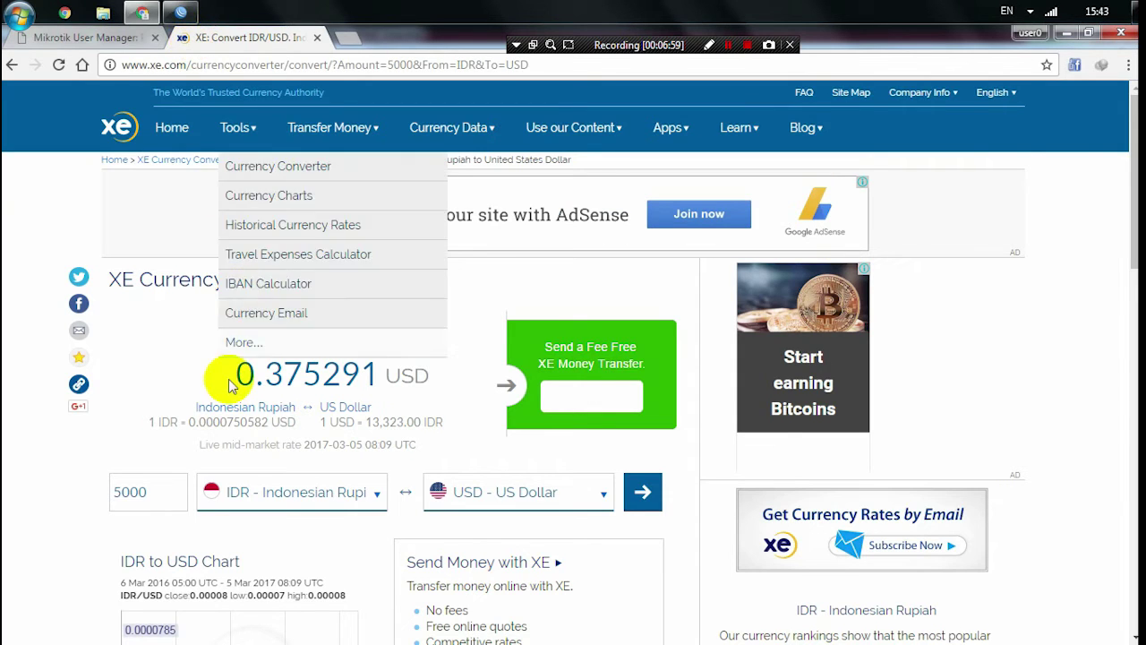
left_click_drag(229, 376, 296, 371)
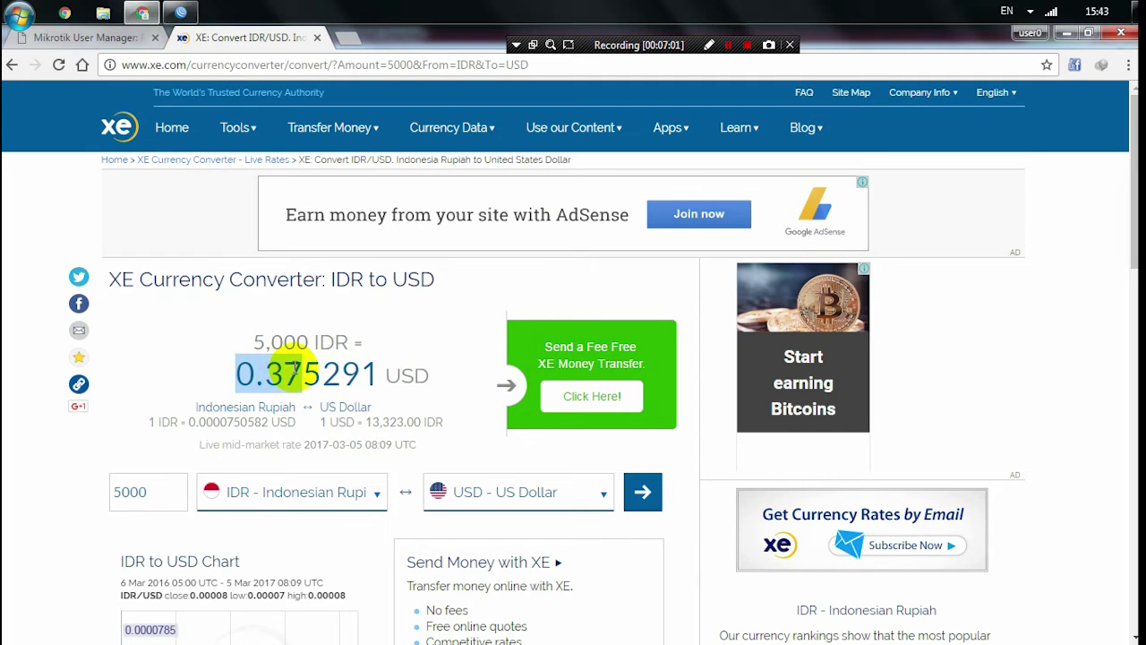
left_click(104, 36)
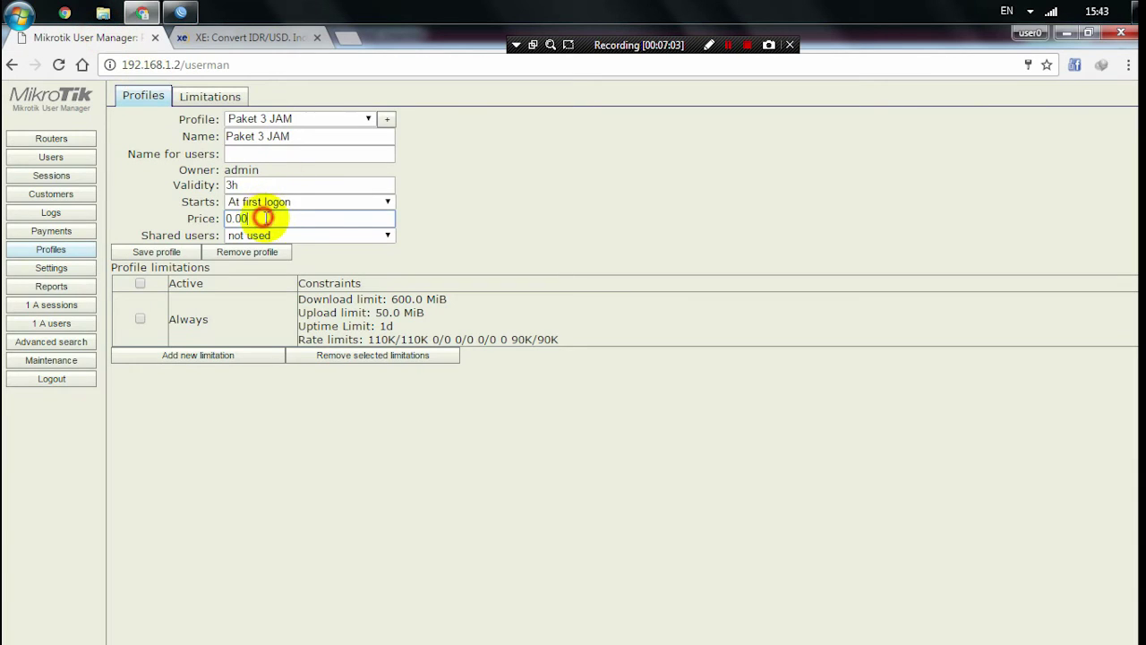
- Replace the 0.00 price of Paket 3 JAM with 0.37, keeping 3h validity
left_click_drag(264, 218, 186, 208)
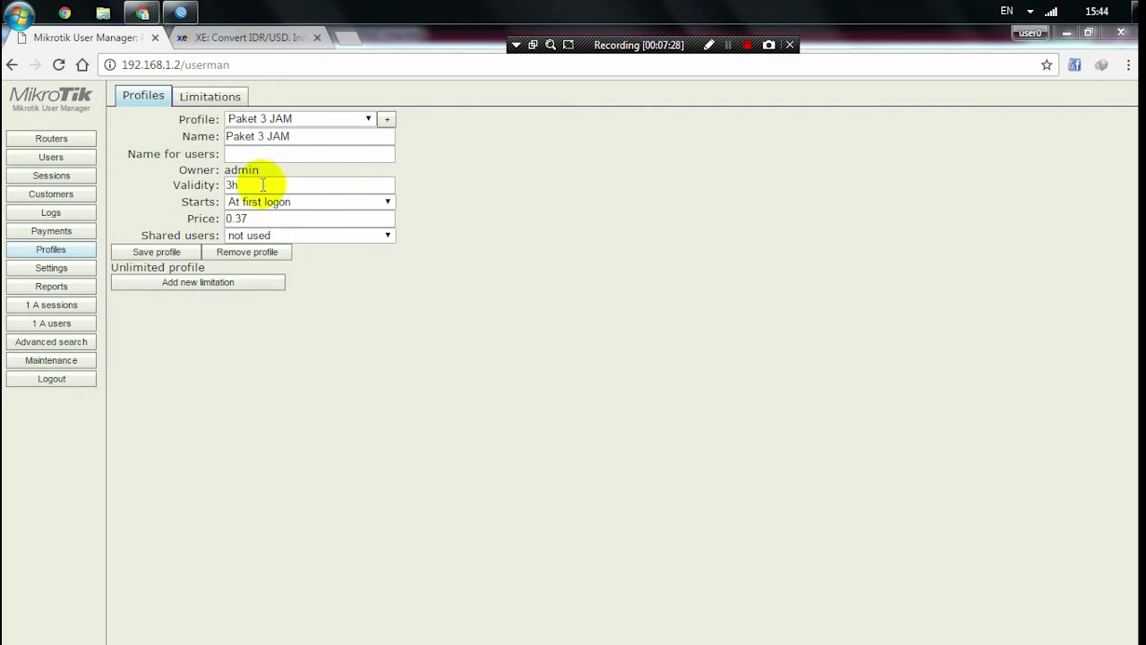
double_click(235, 185)
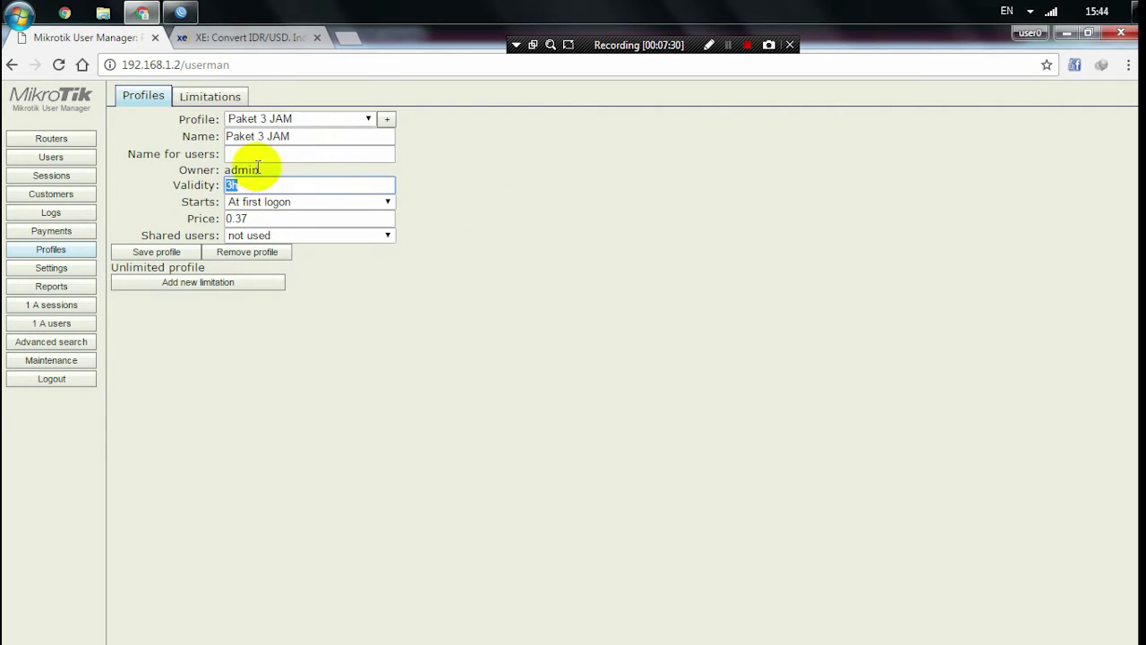
left_click(240, 218)
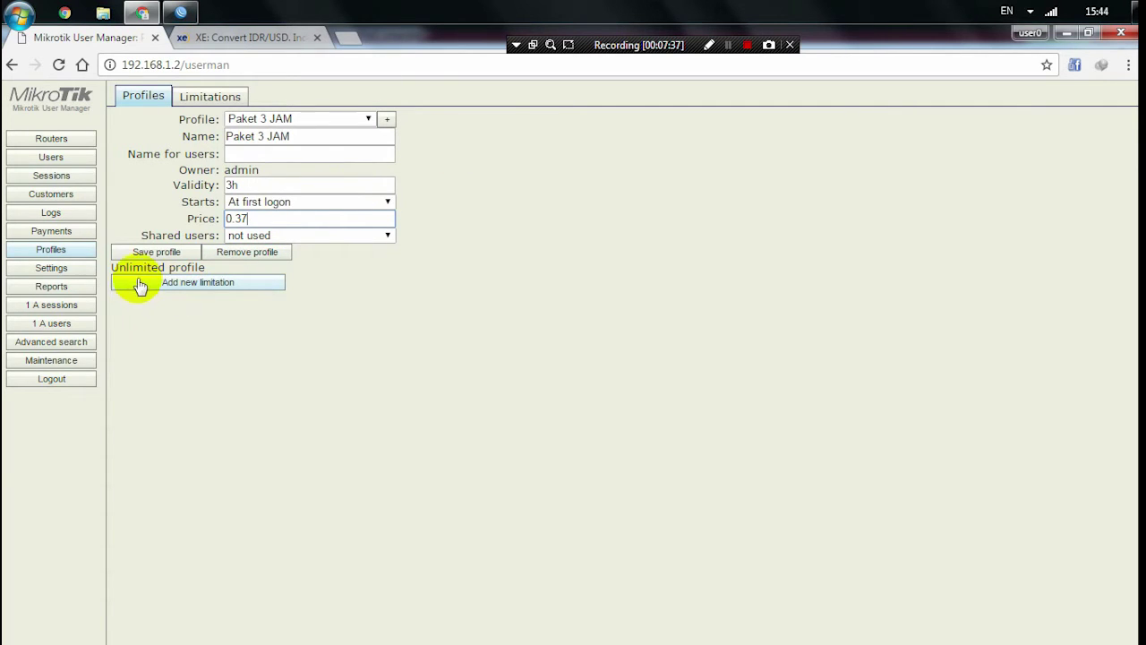
- Attach the Paket 3 JAM limit to the profile as an Always limitation with 3h uptime
left_click(194, 283)
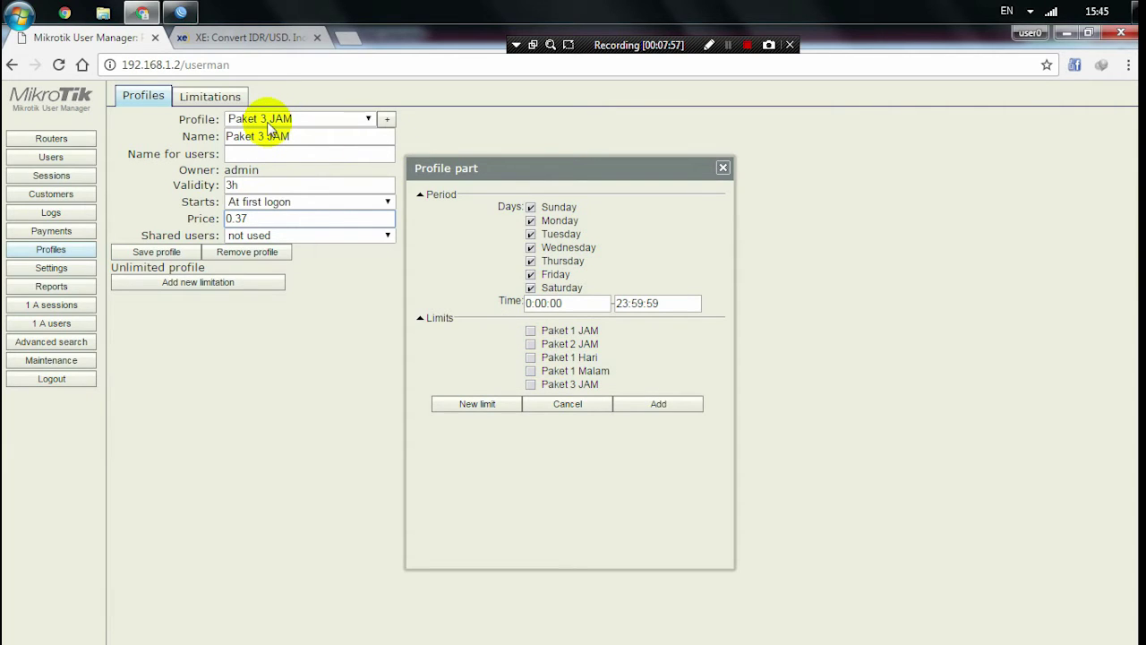
left_click(531, 384)
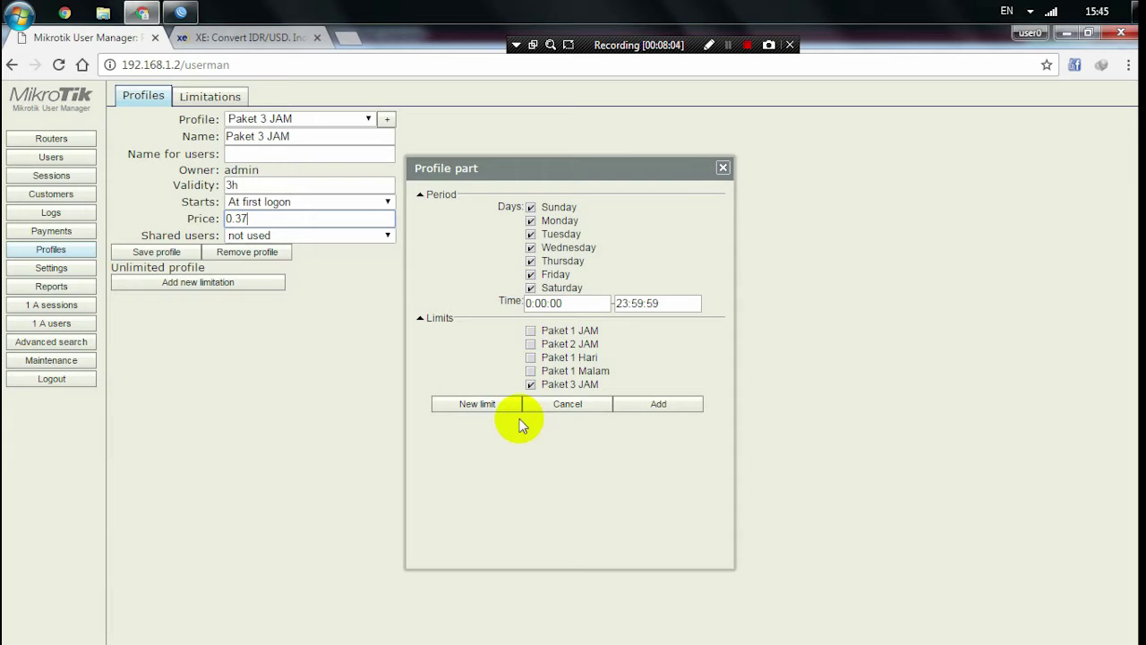
left_click(531, 384)
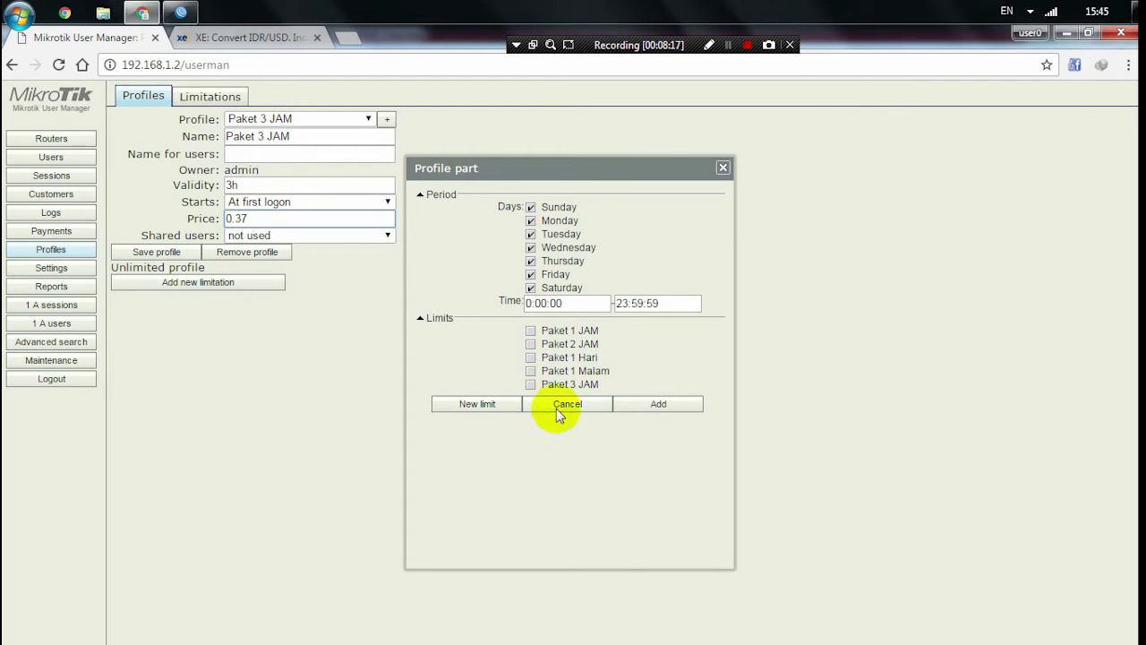
left_click(531, 385)
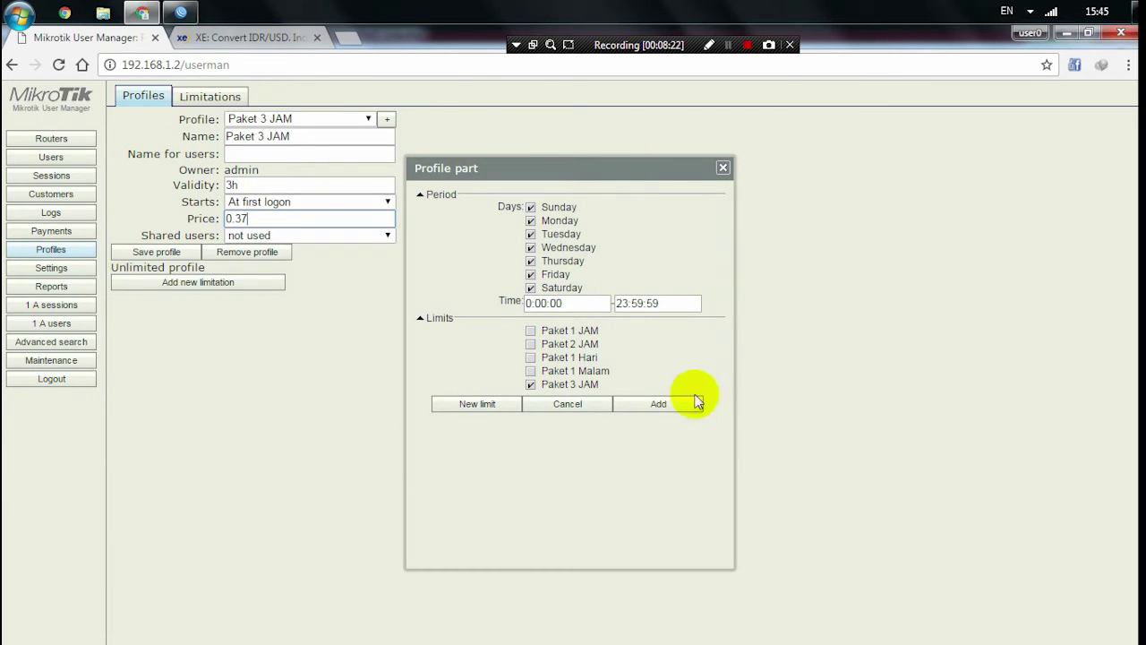
left_click(679, 410)
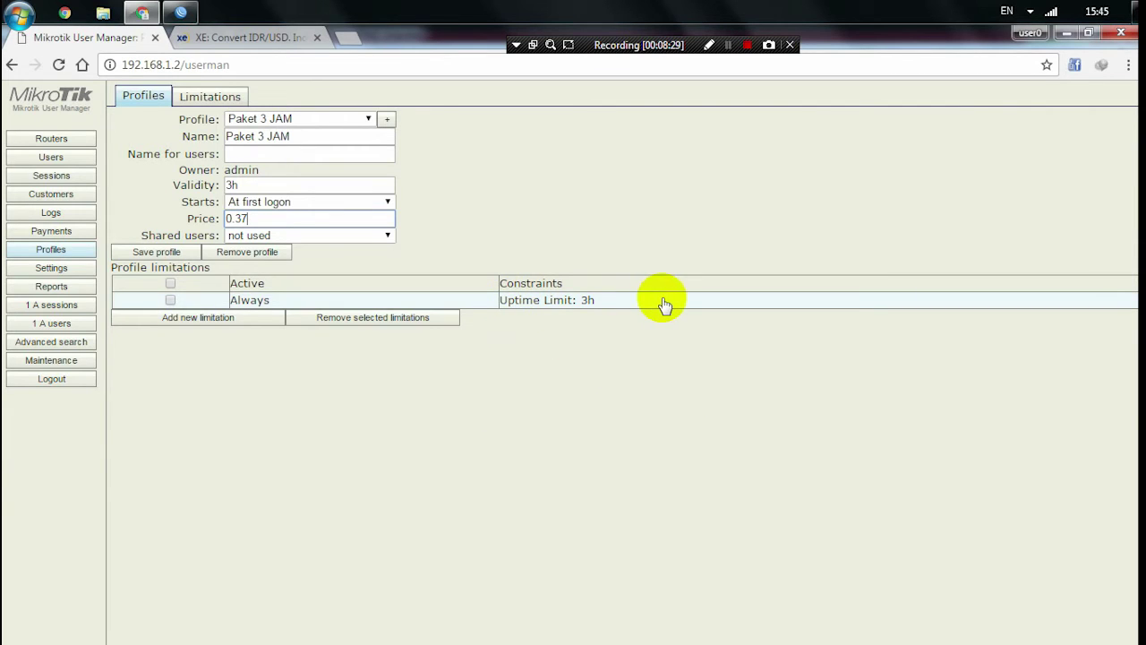
- Save the Paket 3 JAM profile, compare with Paket 1 JAM's limits, then reselect Paket 3 JAM
left_click(143, 252)
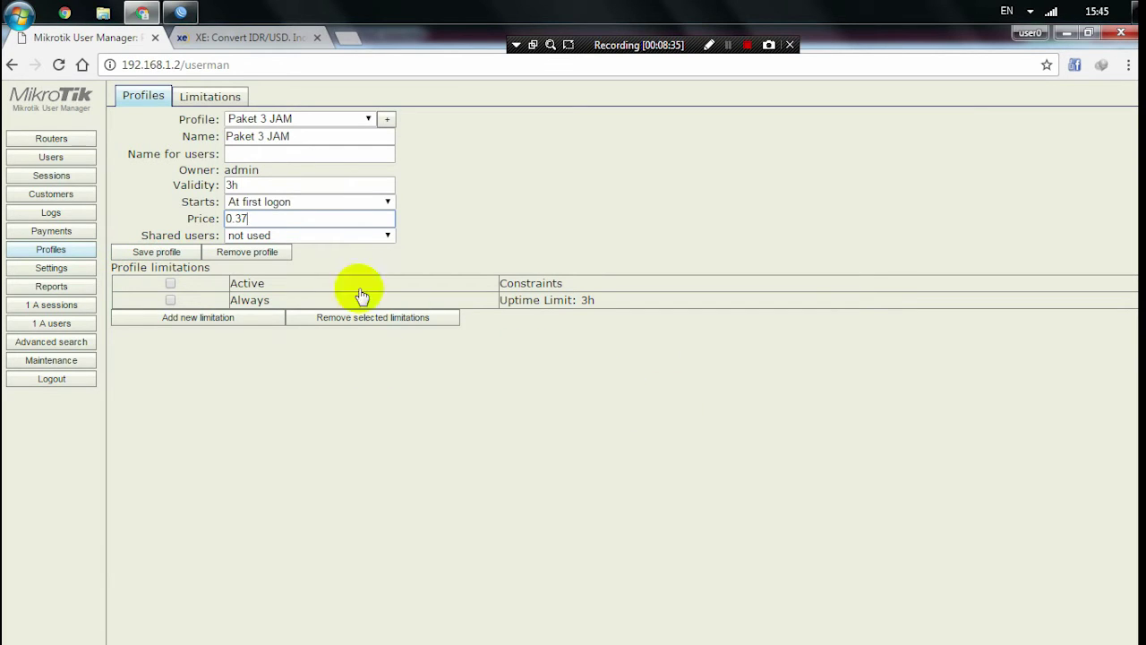
left_click(55, 65)
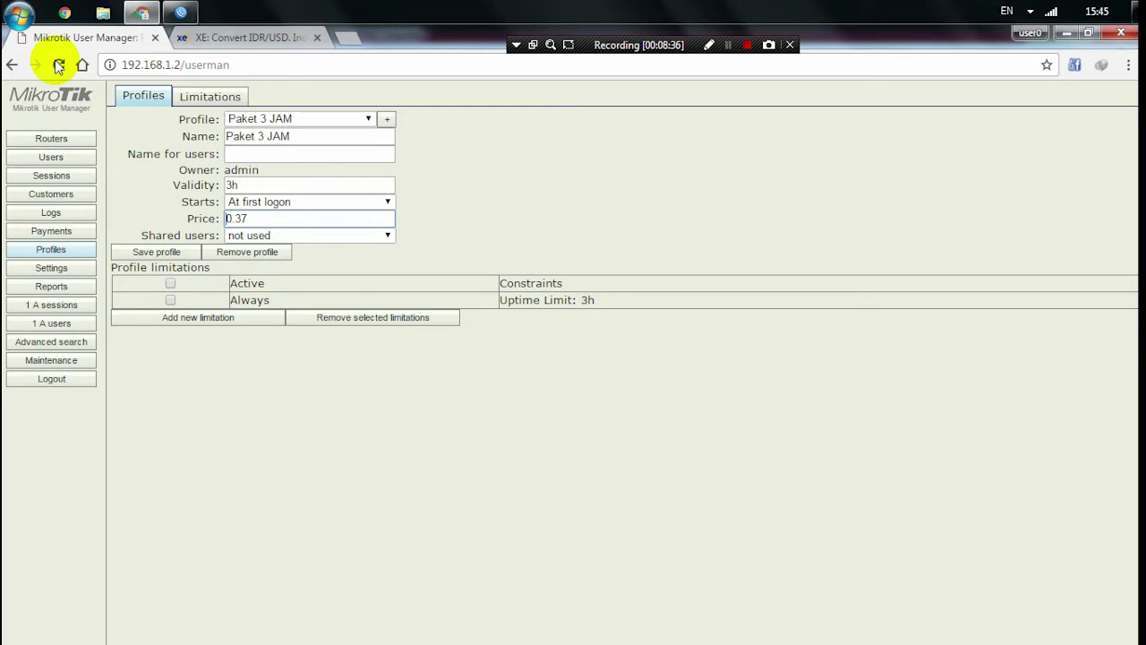
left_click(287, 118)
left_click(274, 147)
left_click(288, 120)
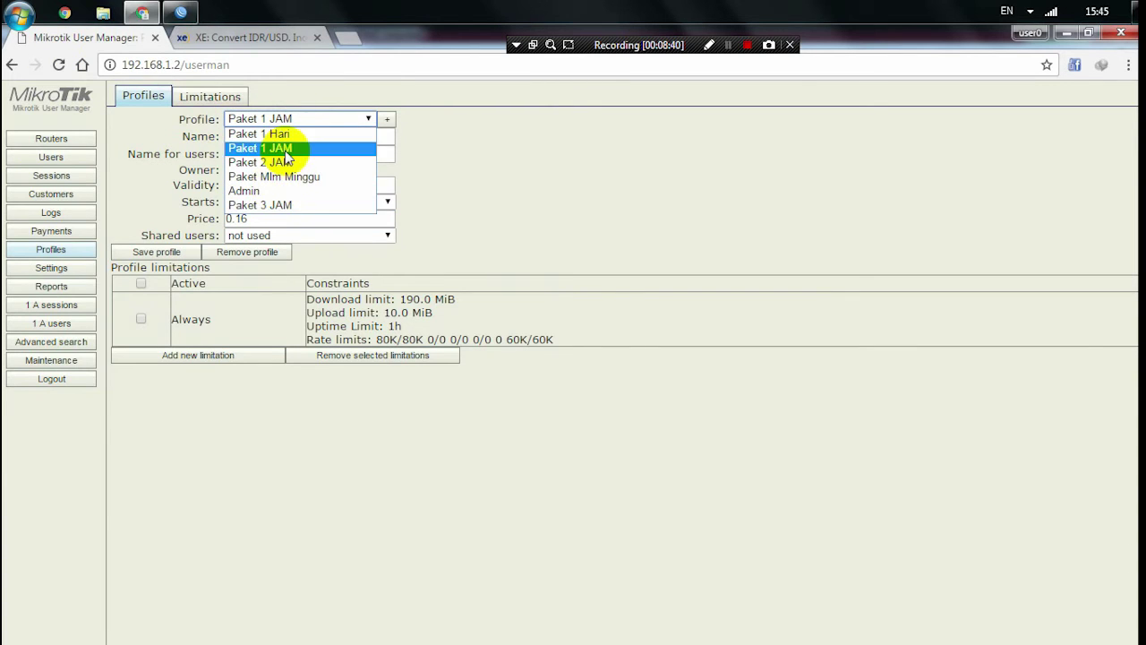
left_click(287, 149)
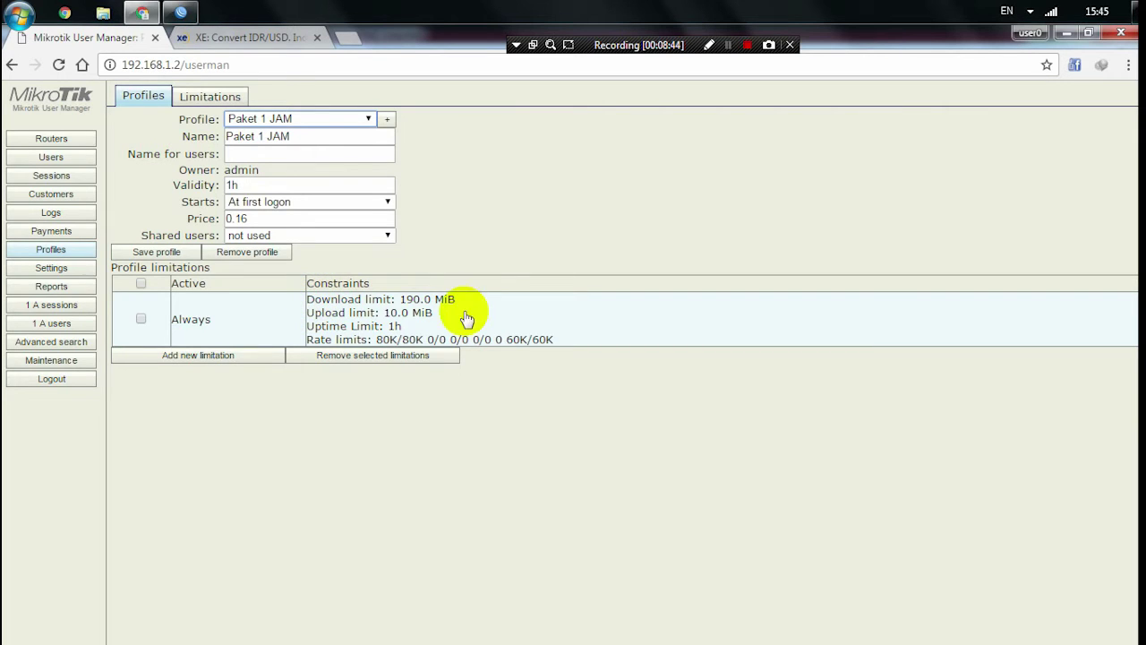
left_click(246, 129)
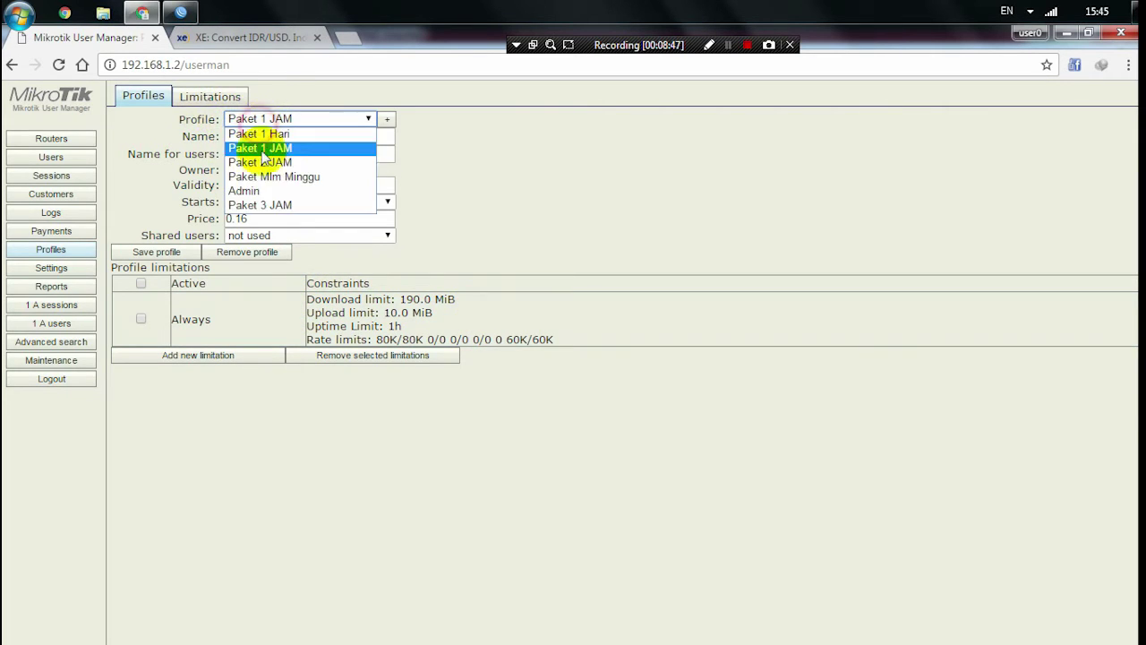
left_click(269, 202)
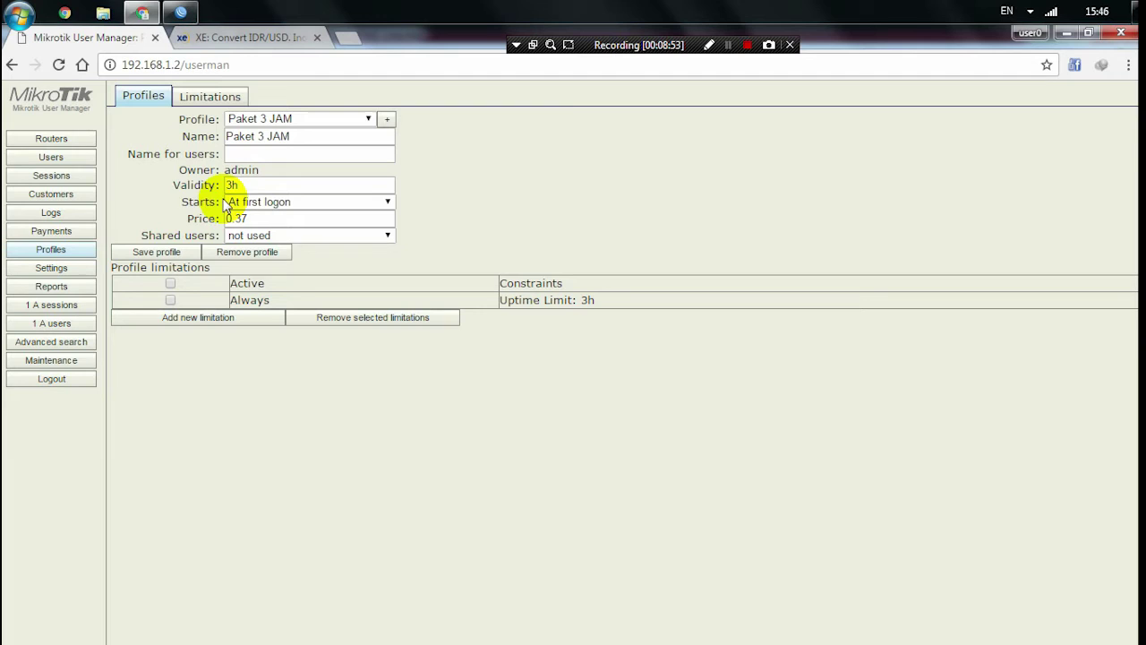
- Start adding users in batch from the Users list and set the number of users to 5
left_click(85, 158)
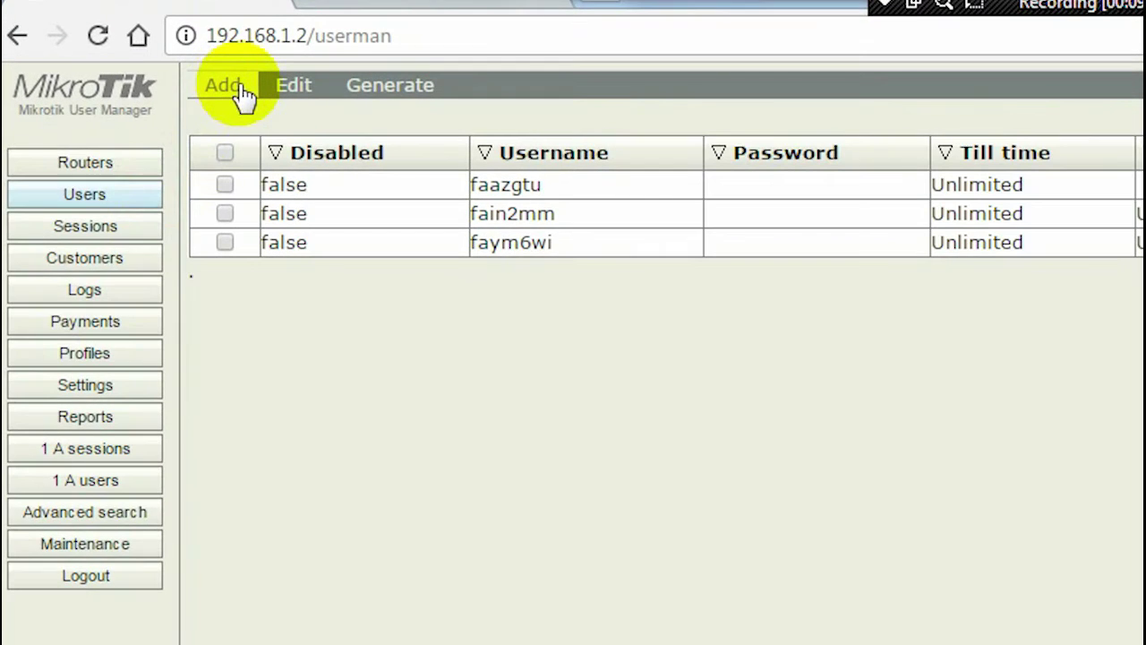
left_click(242, 90)
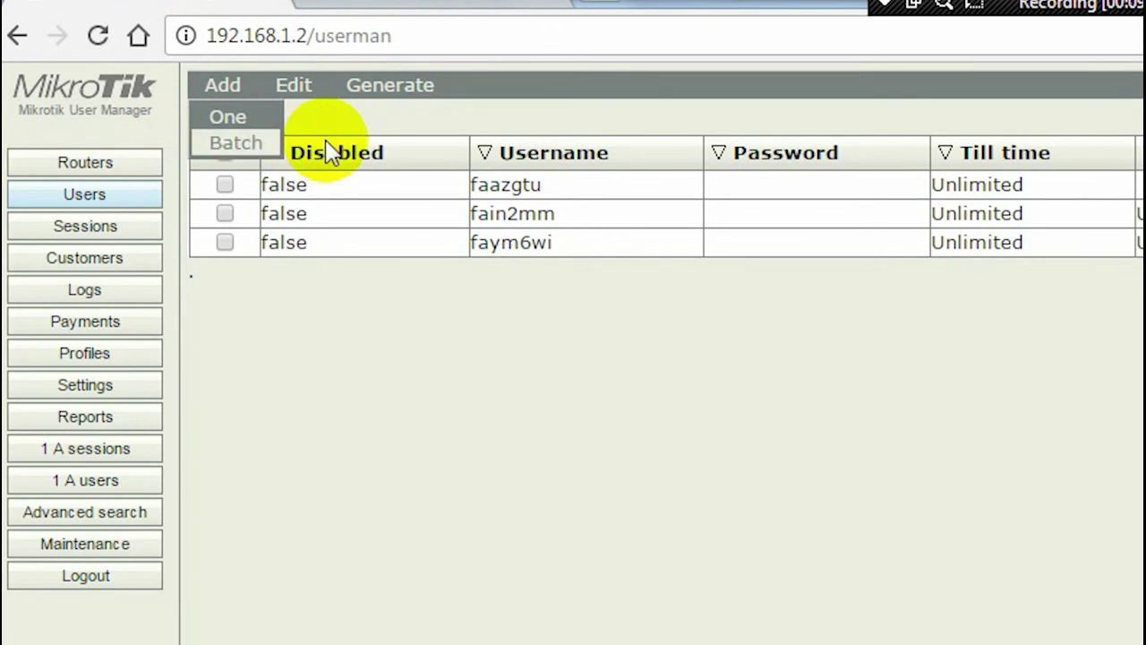
left_click(253, 162)
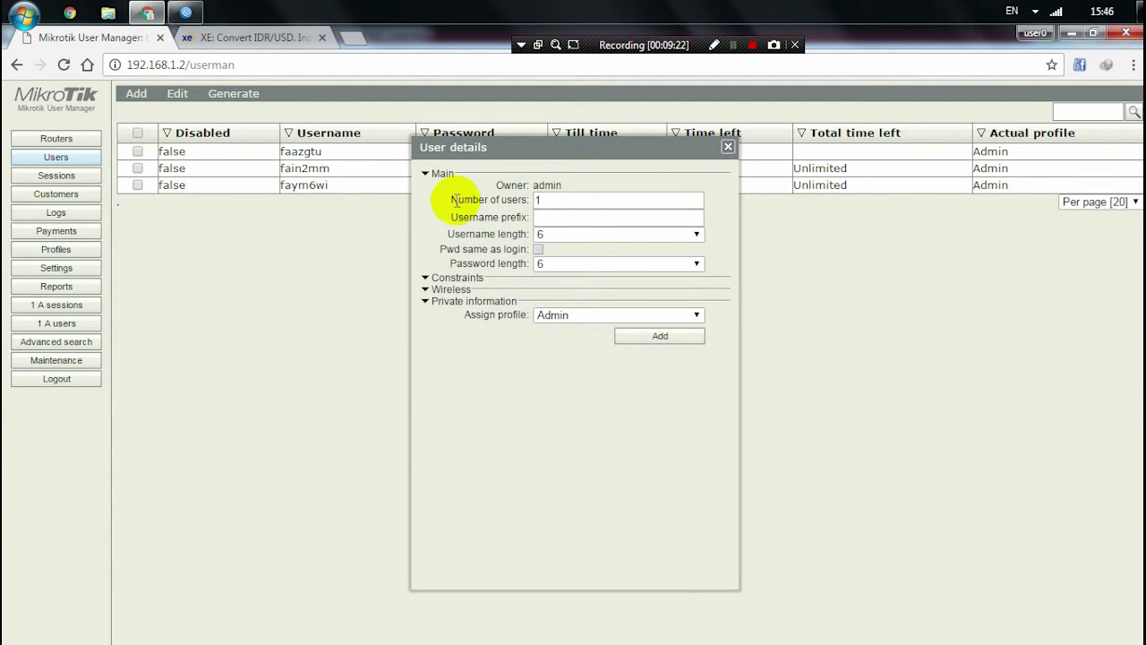
left_click_drag(440, 200, 545, 198)
left_click(551, 199)
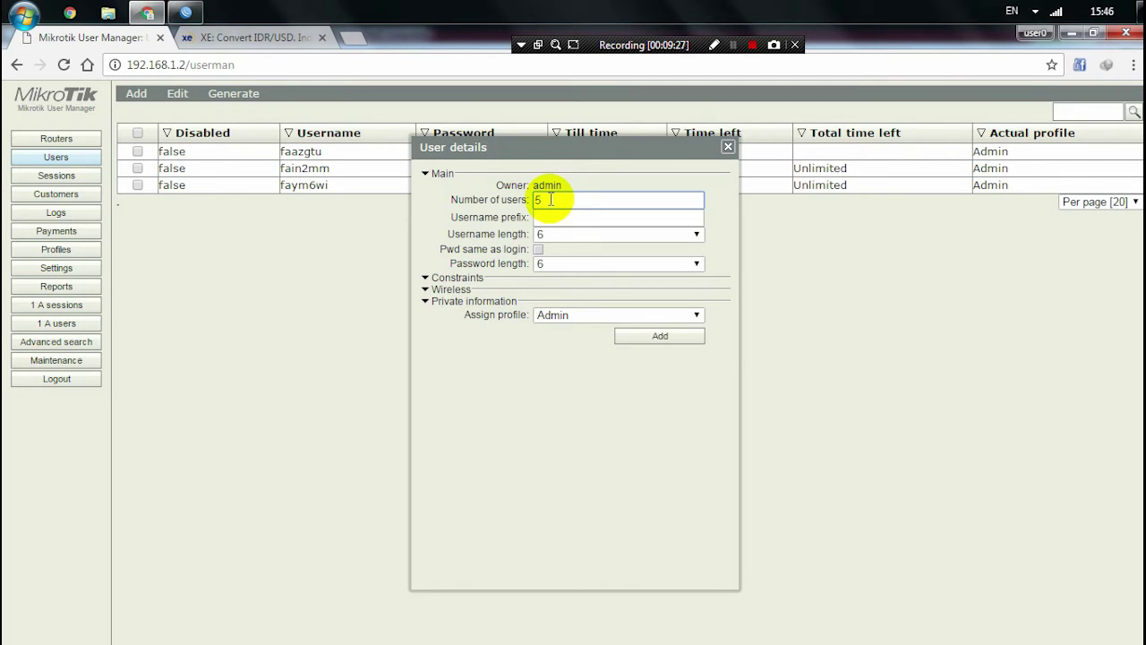
- Set the username prefix to fi and keep the username length at 6
left_click(547, 219)
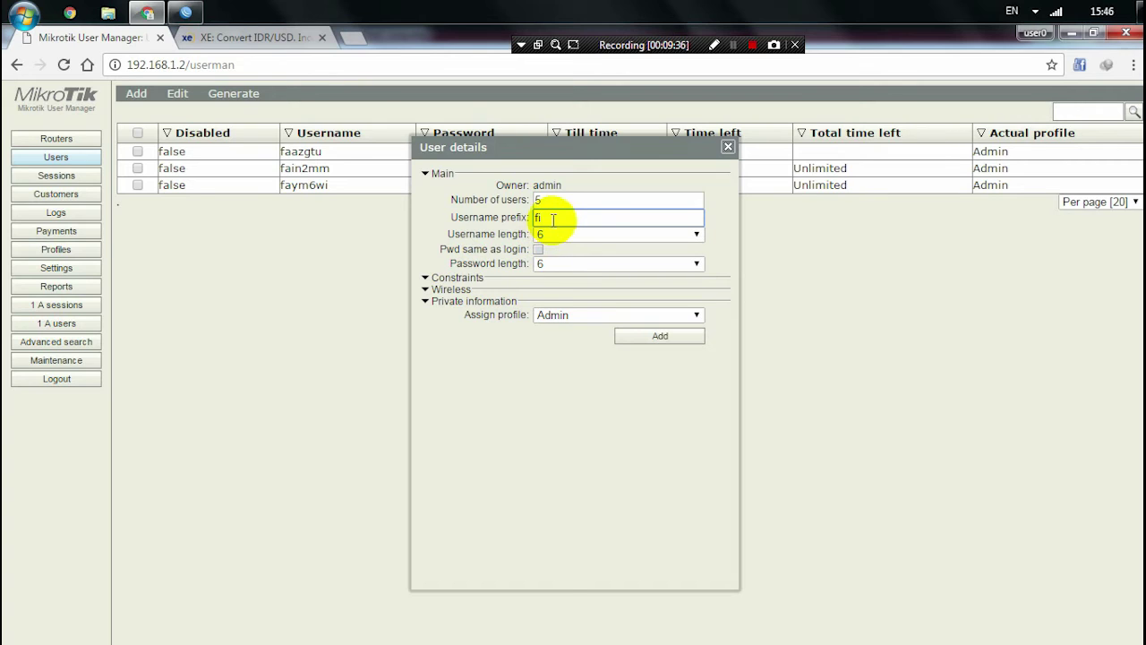
left_click_drag(447, 234, 524, 235)
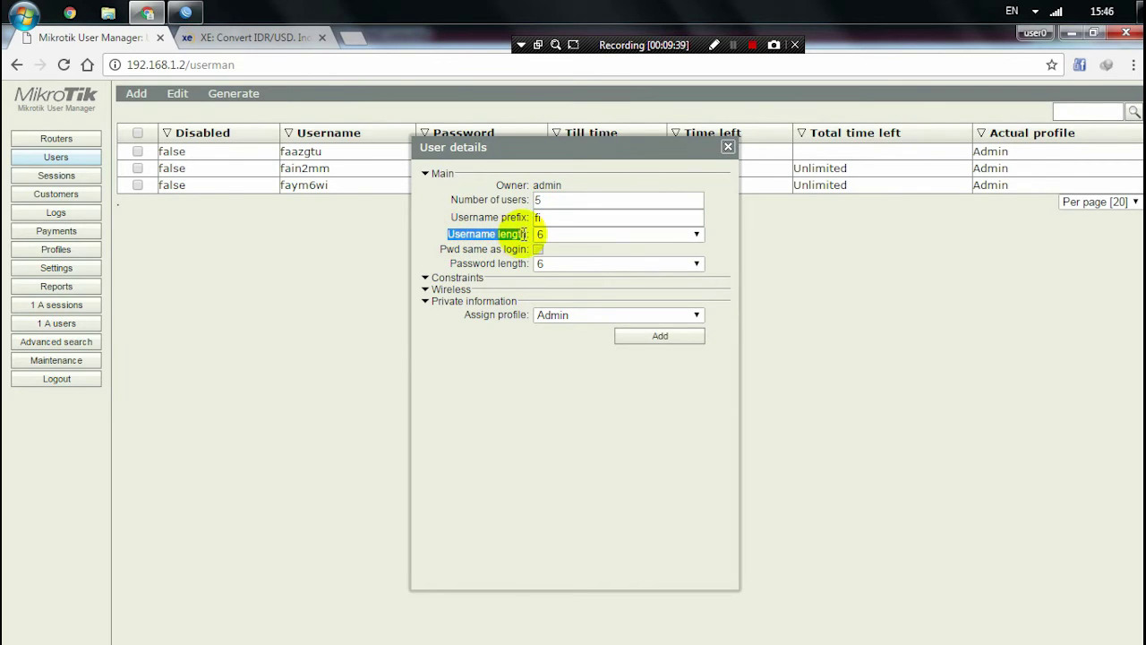
left_click(553, 216)
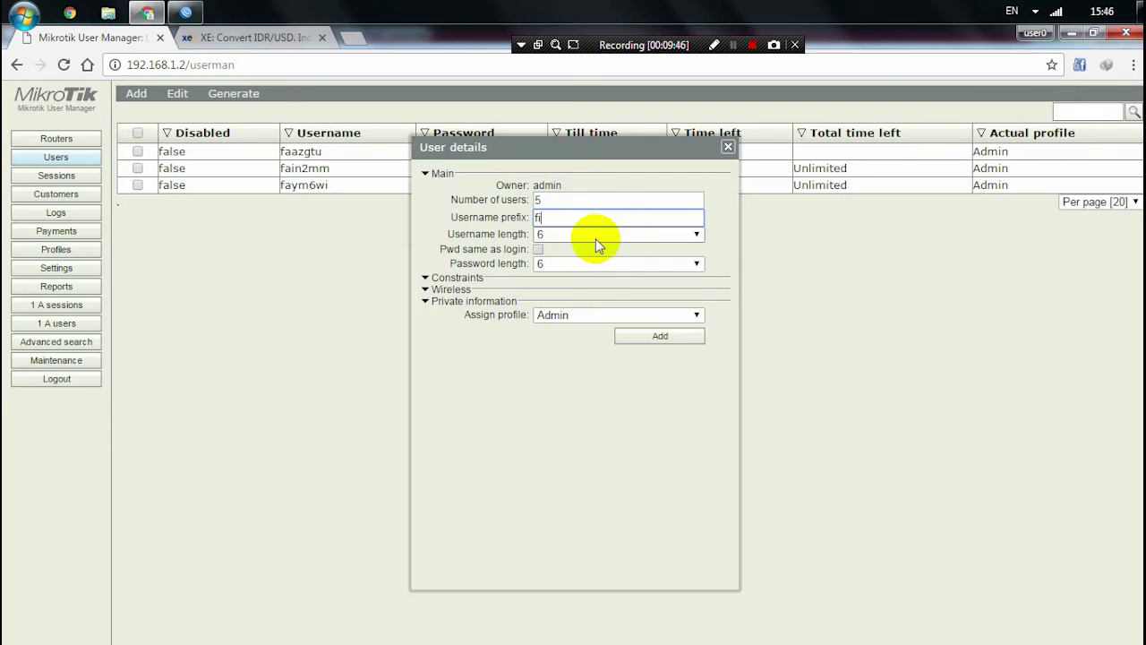
left_click(596, 235)
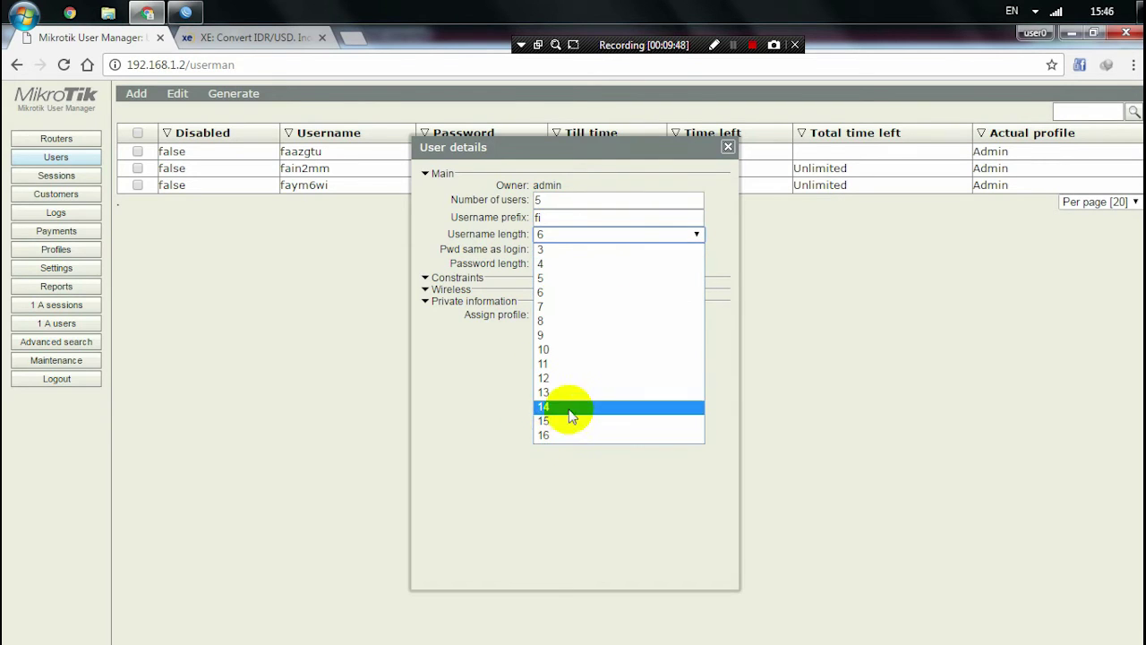
left_click(730, 243)
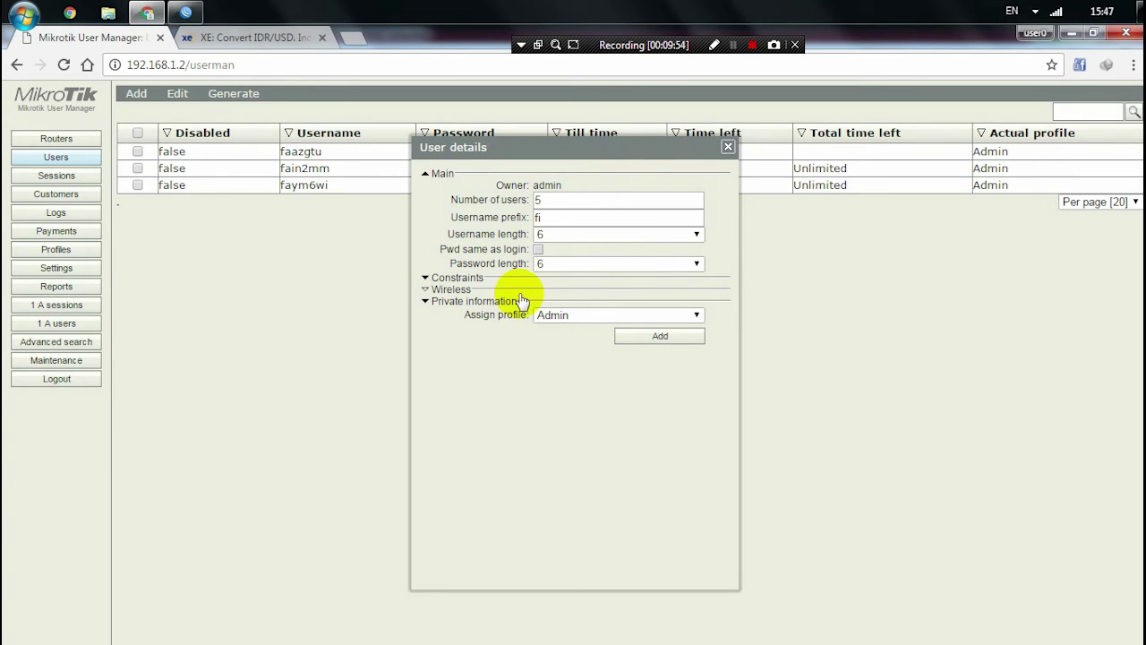
- Set the password length to 4
left_click_drag(446, 249, 501, 266)
left_click(500, 266)
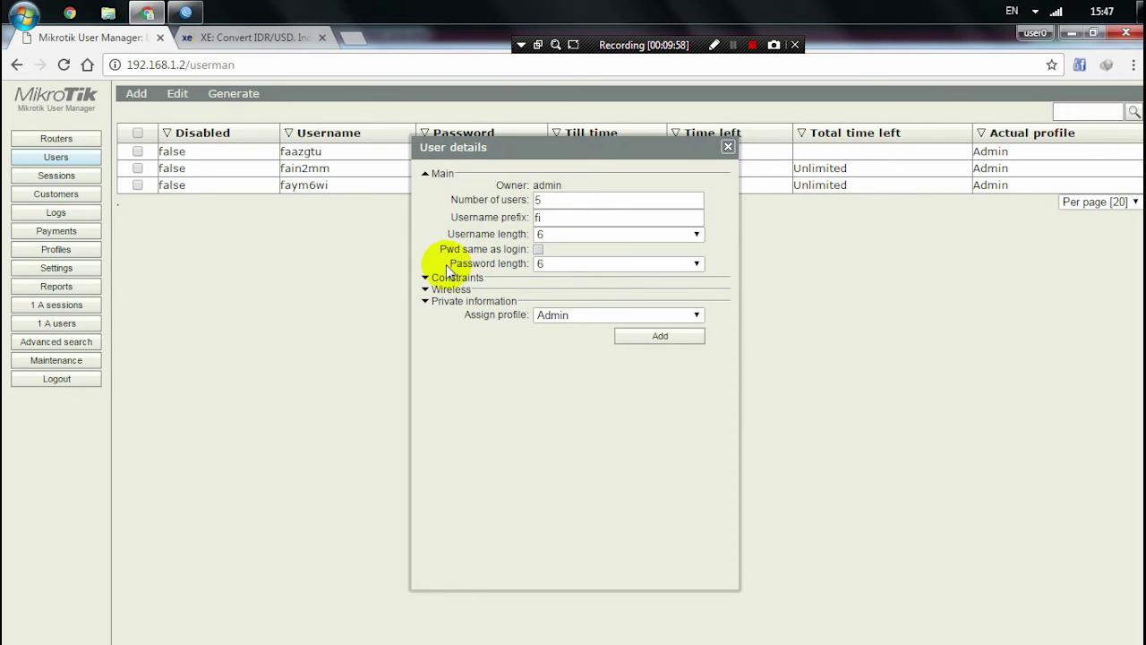
left_click_drag(450, 268, 527, 265)
left_click(564, 264)
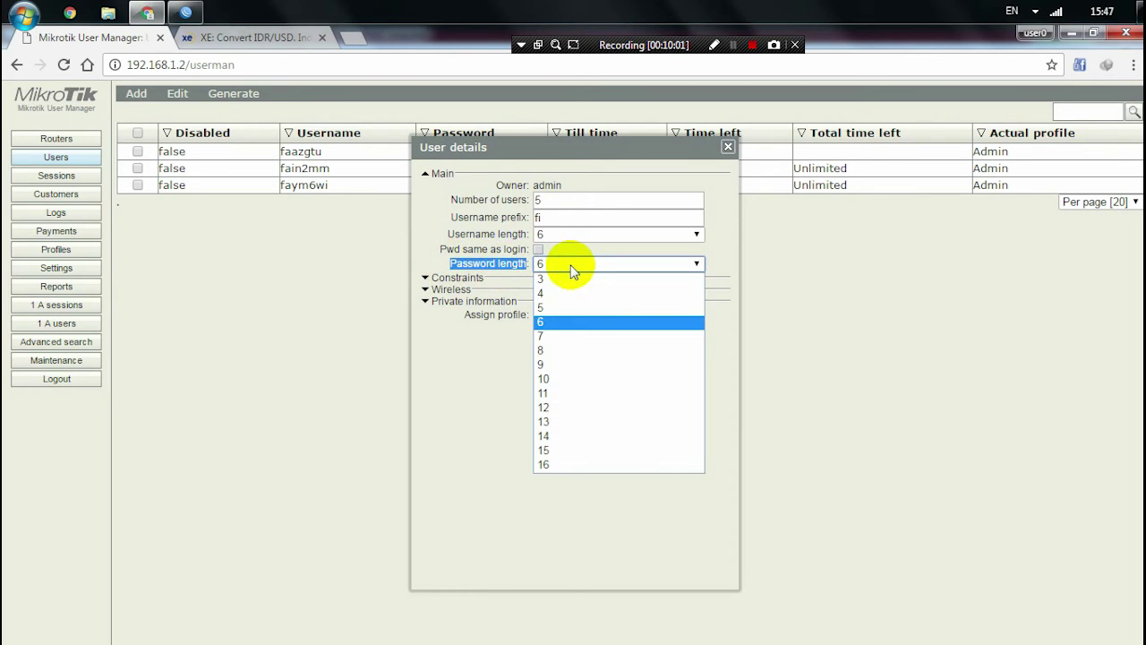
left_click(571, 267)
left_click(568, 264)
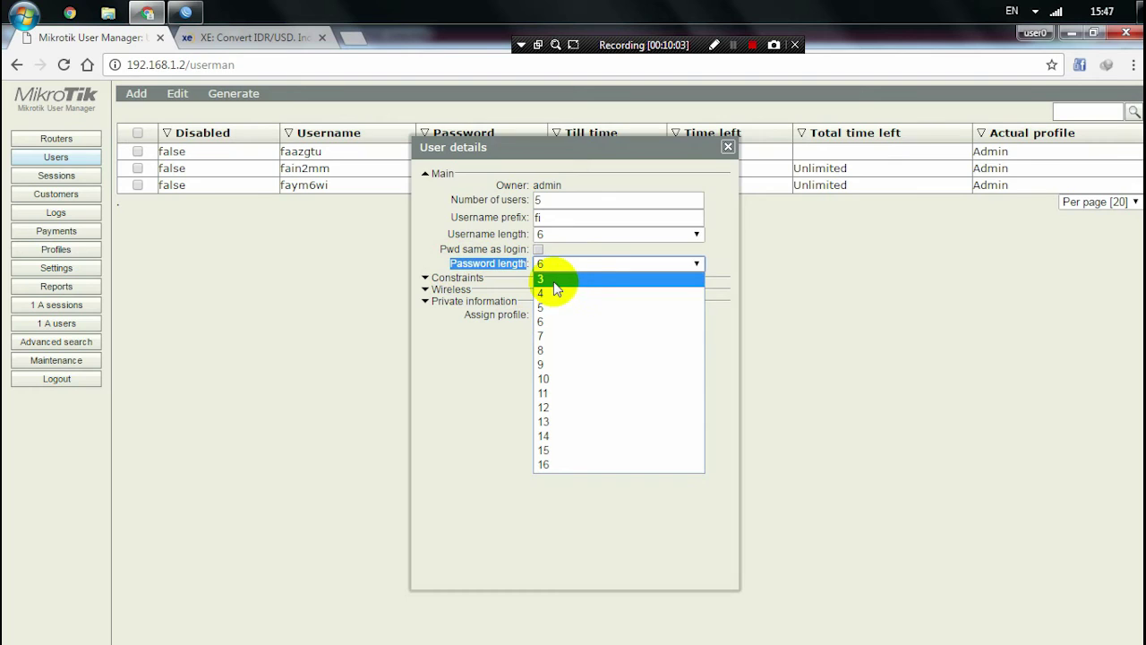
left_click(555, 294)
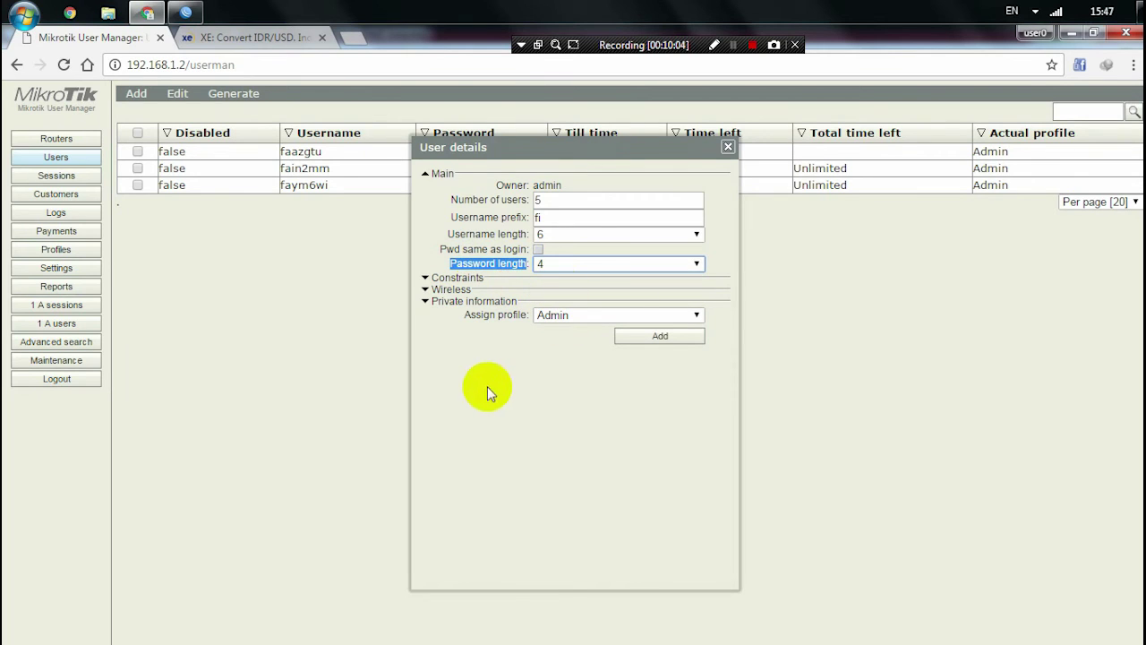
- Review the constraints, wireless and private information sections, then collapse them again
left_click(486, 386)
left_click(455, 277)
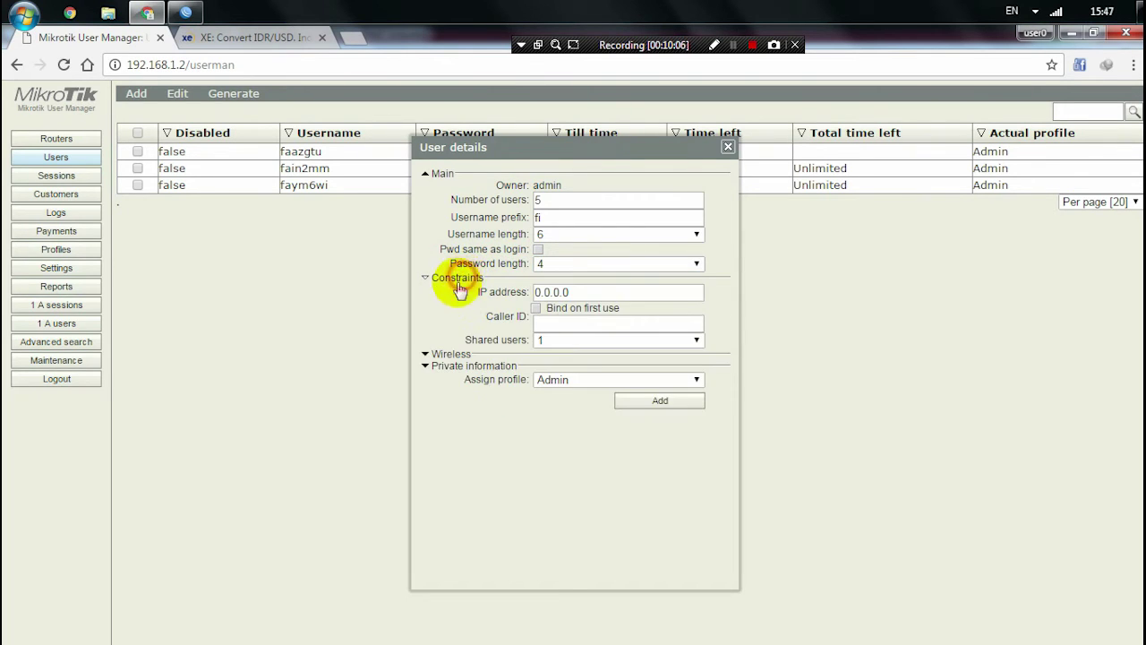
left_click(441, 353)
left_click(427, 417)
left_click(426, 417)
left_click(437, 355)
left_click(443, 279)
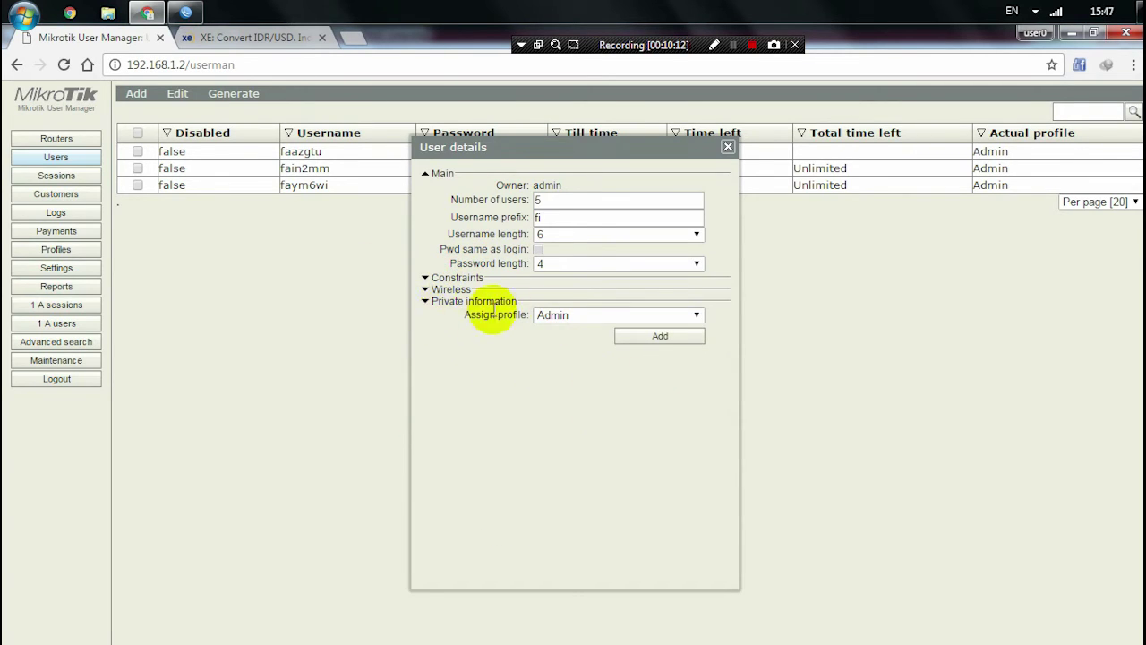
left_click_drag(463, 314, 536, 320)
- Assign the Paket 3 JAM (0.37) profile and generate the five new users
left_click(563, 317)
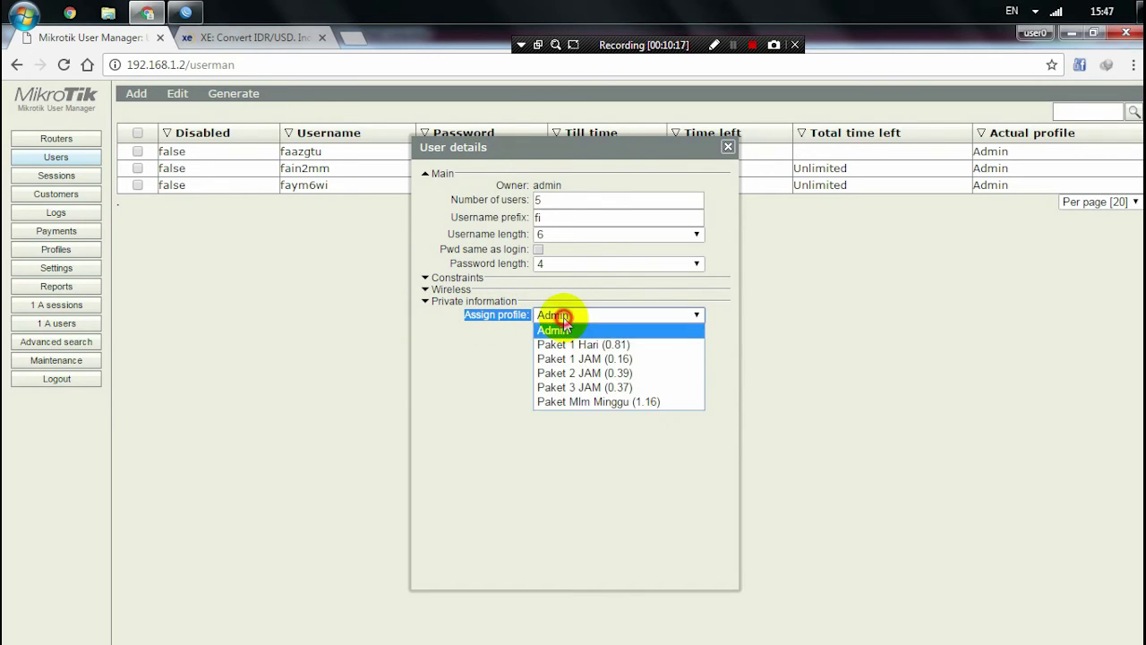
left_click(562, 388)
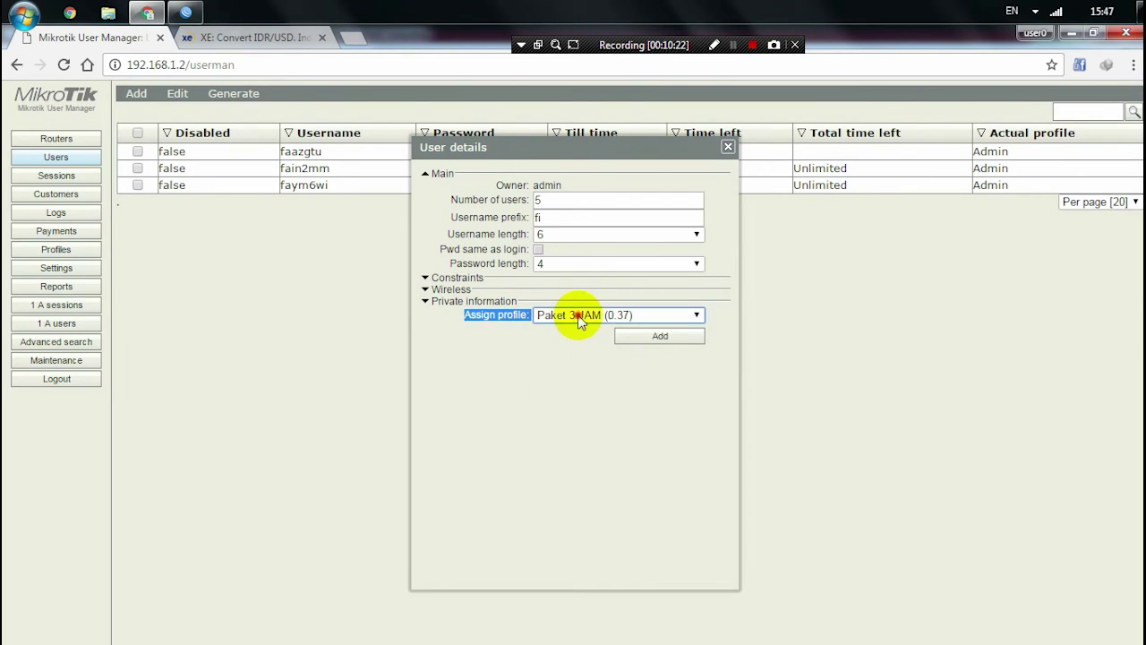
left_click(577, 315)
left_click(567, 389)
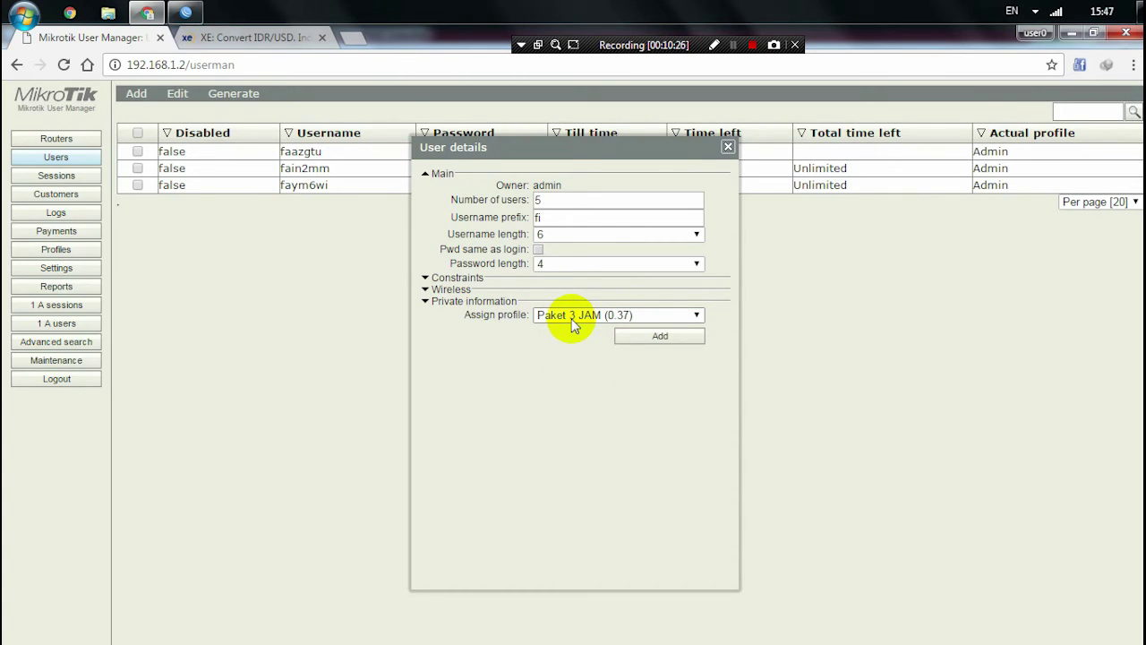
left_click(671, 340)
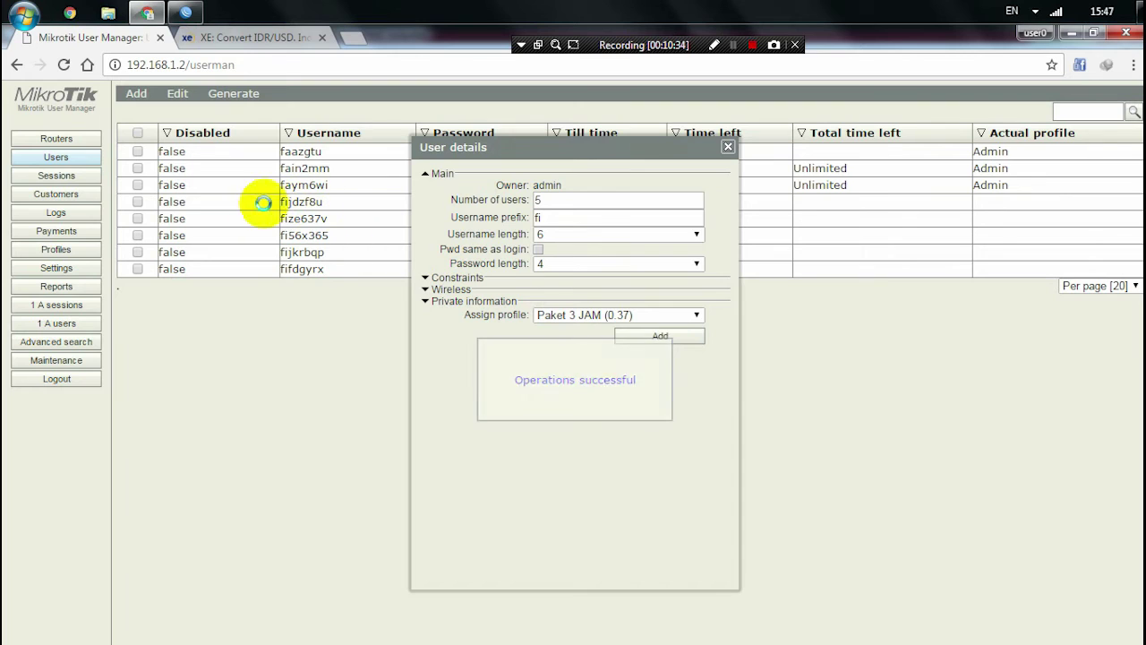
- Close the user generation panel to view the new fi-prefixed users in the list
left_click_drag(685, 151, 699, 201)
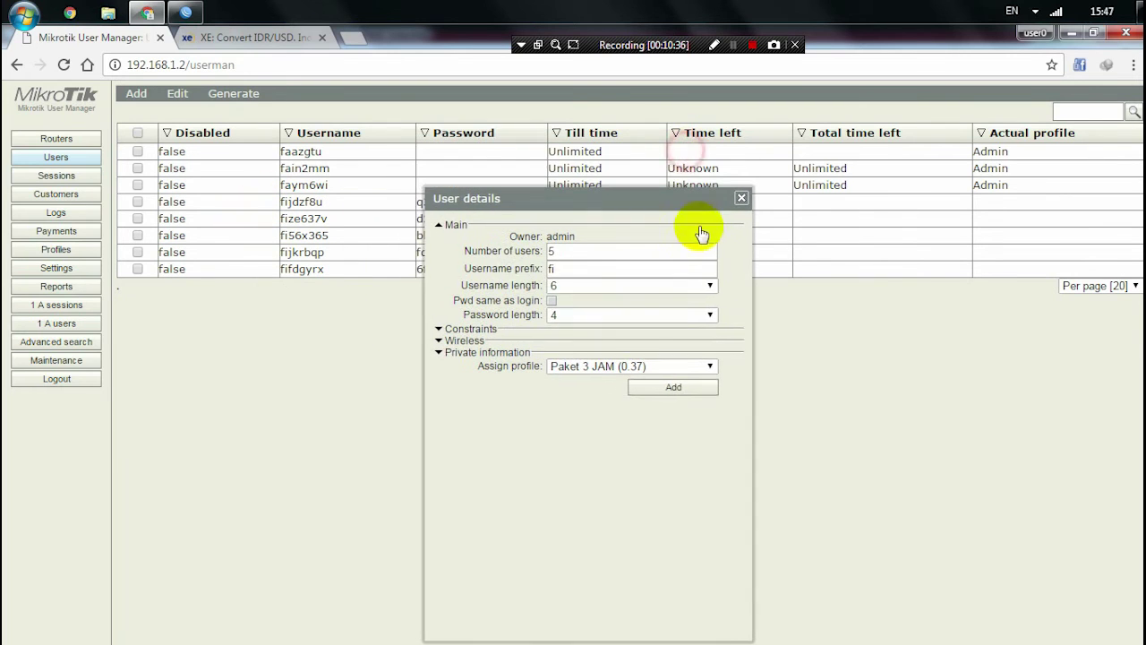
left_click(567, 268)
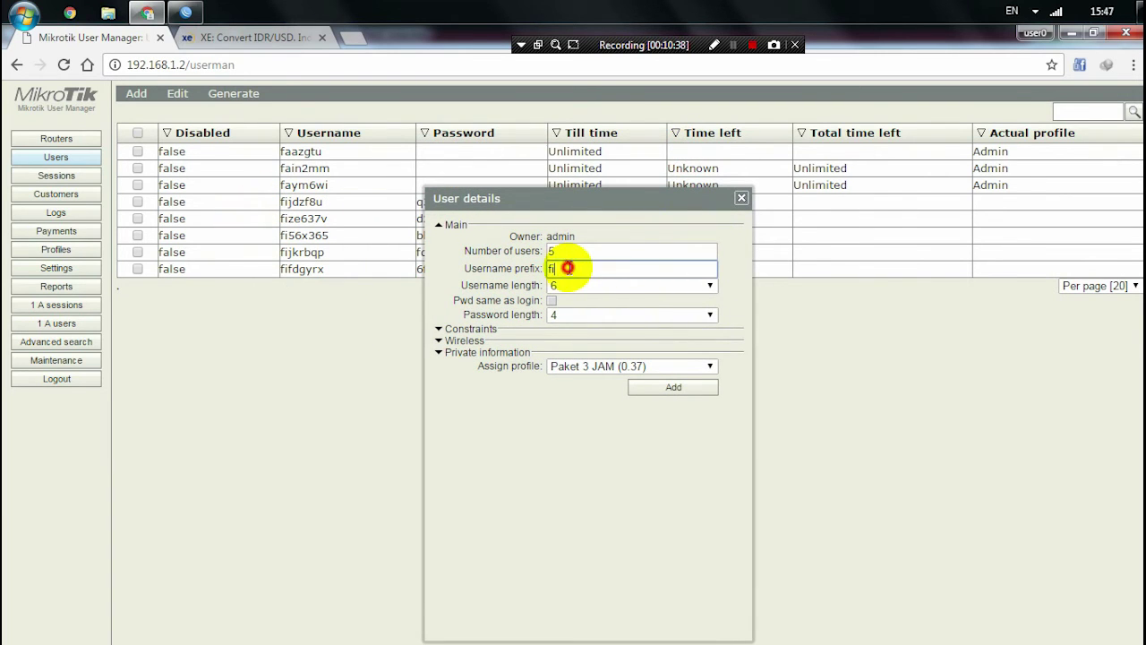
left_click(742, 200)
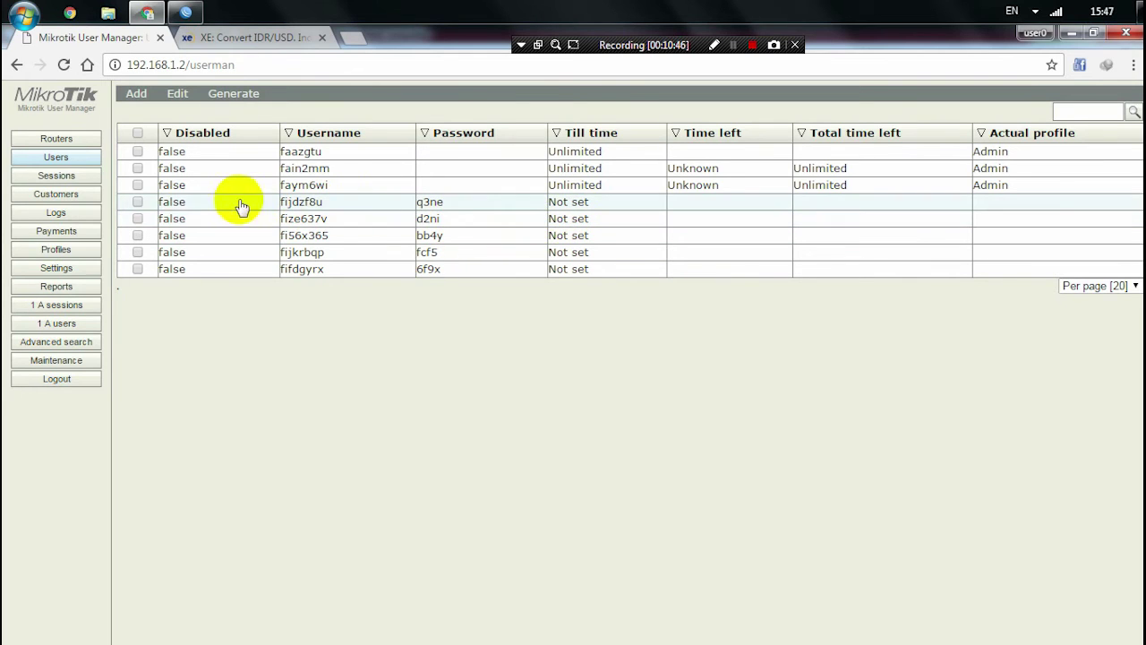
- Check only the five new fi-prefixed users, leaving the three existing users unchecked
left_click(137, 133)
left_click(138, 151)
left_click(137, 169)
left_click(137, 185)
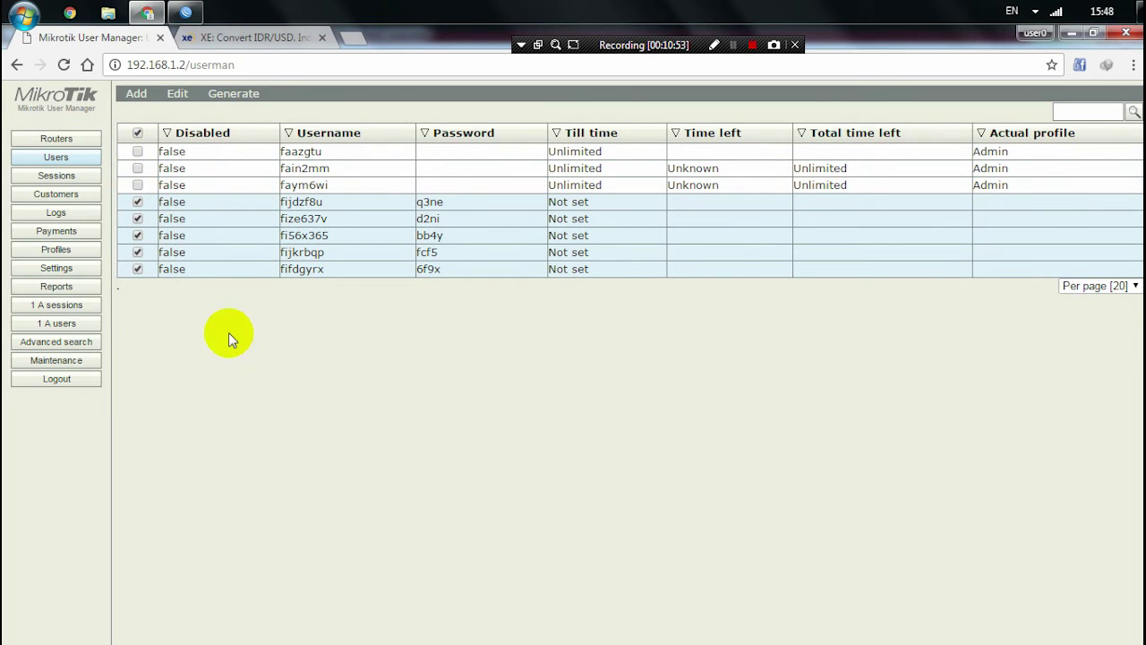
- Disable and then re-enable the five users so their Paket 3 JAM profile becomes active
left_click(182, 95)
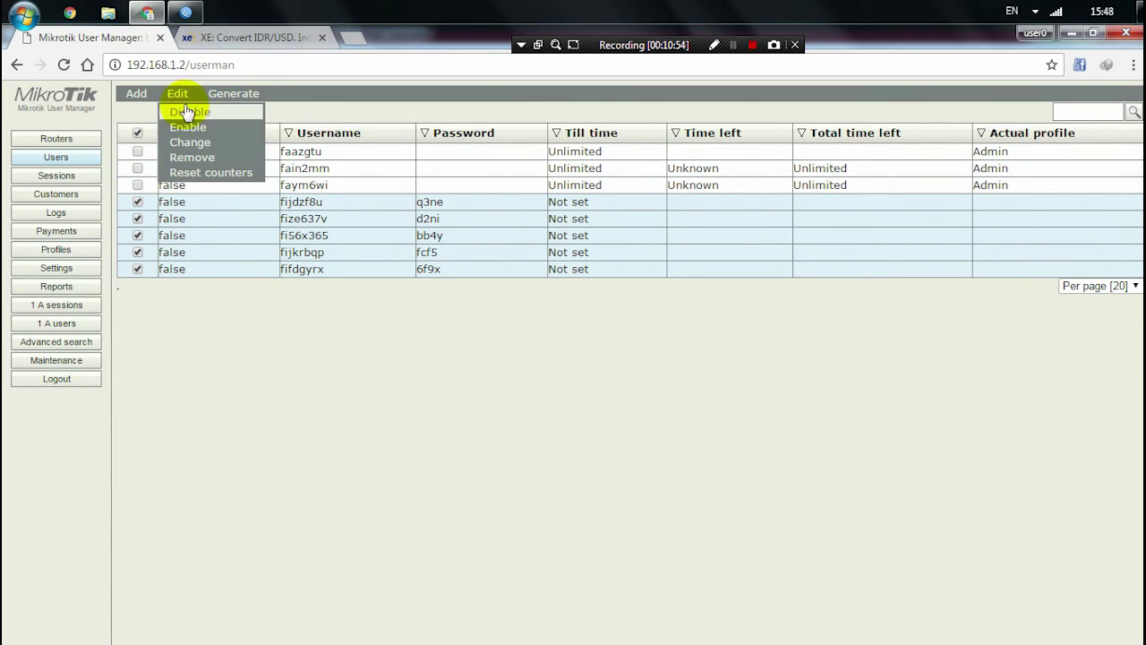
left_click(188, 114)
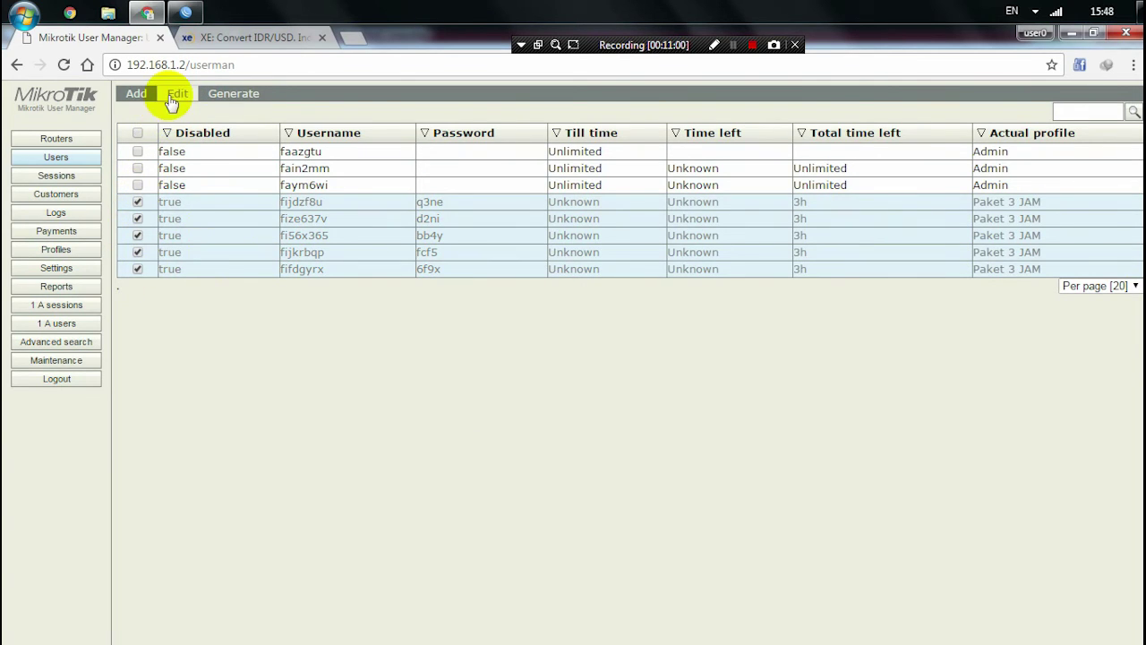
left_click(172, 100)
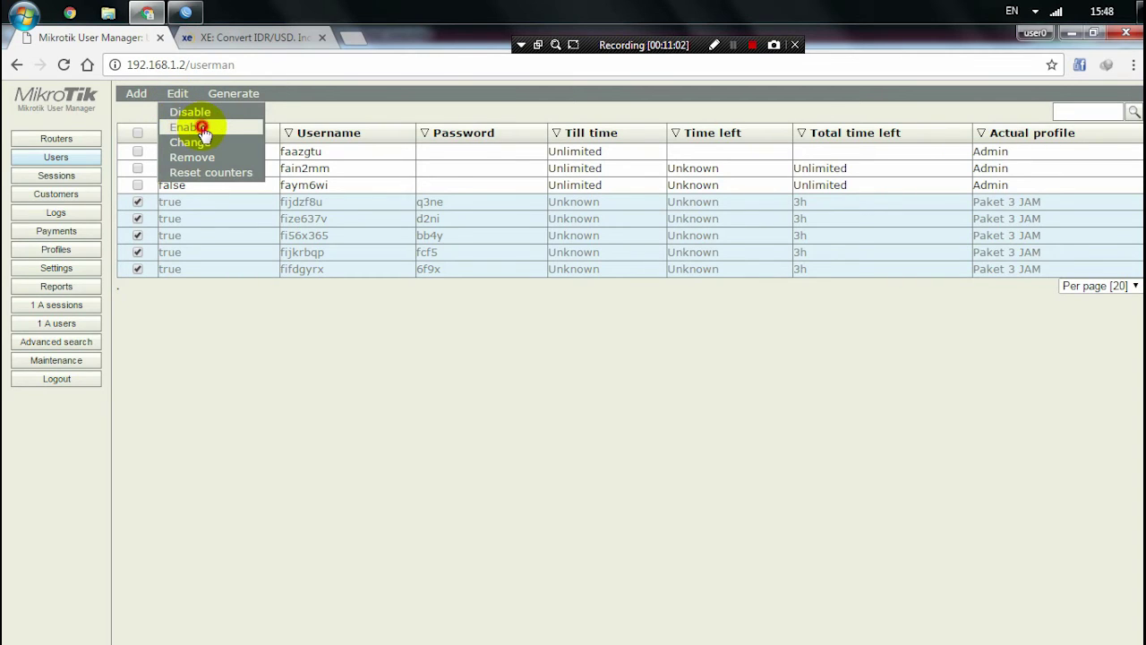
left_click(202, 128)
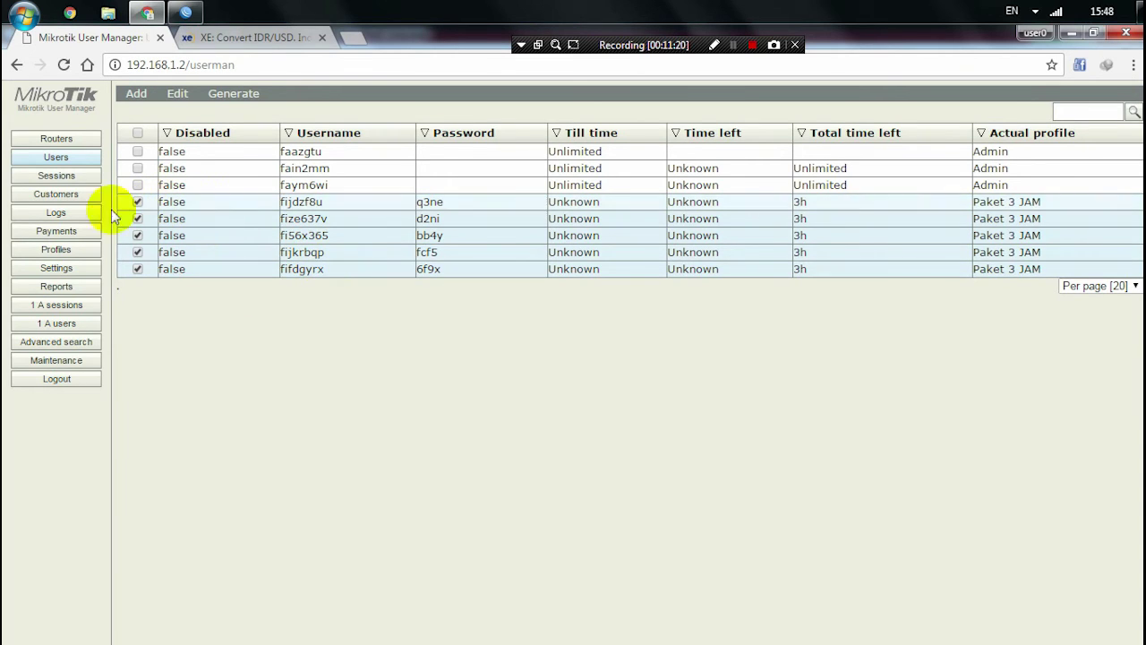
left_click(244, 97)
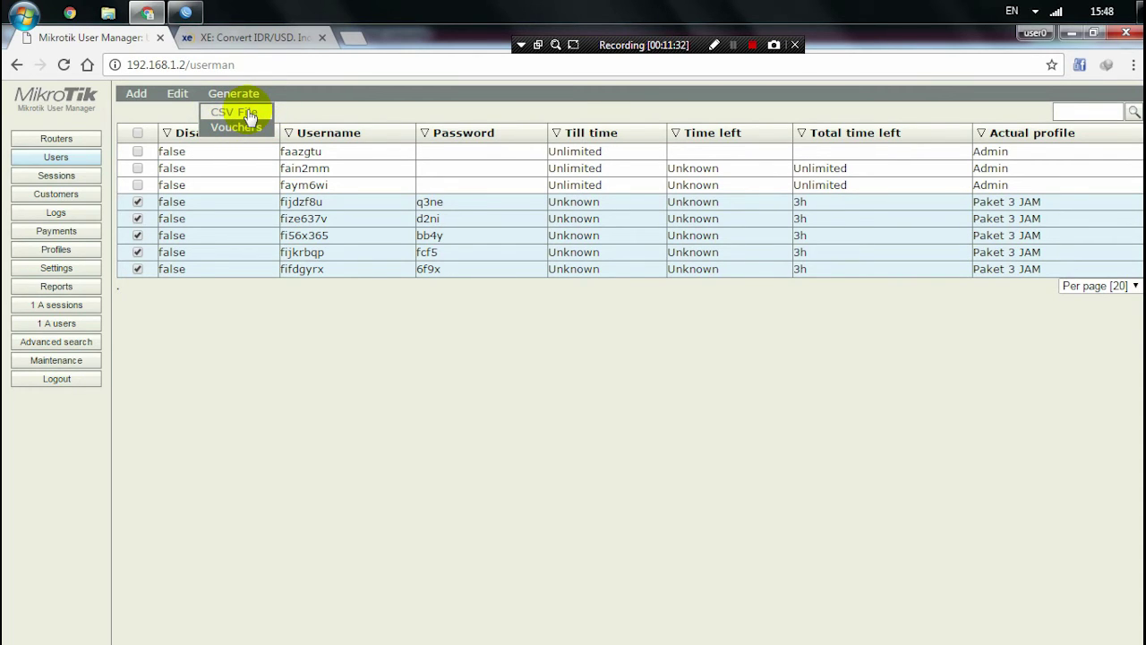
- Generate a CSV File export of the checked users, downloaded as a file
left_click(247, 109)
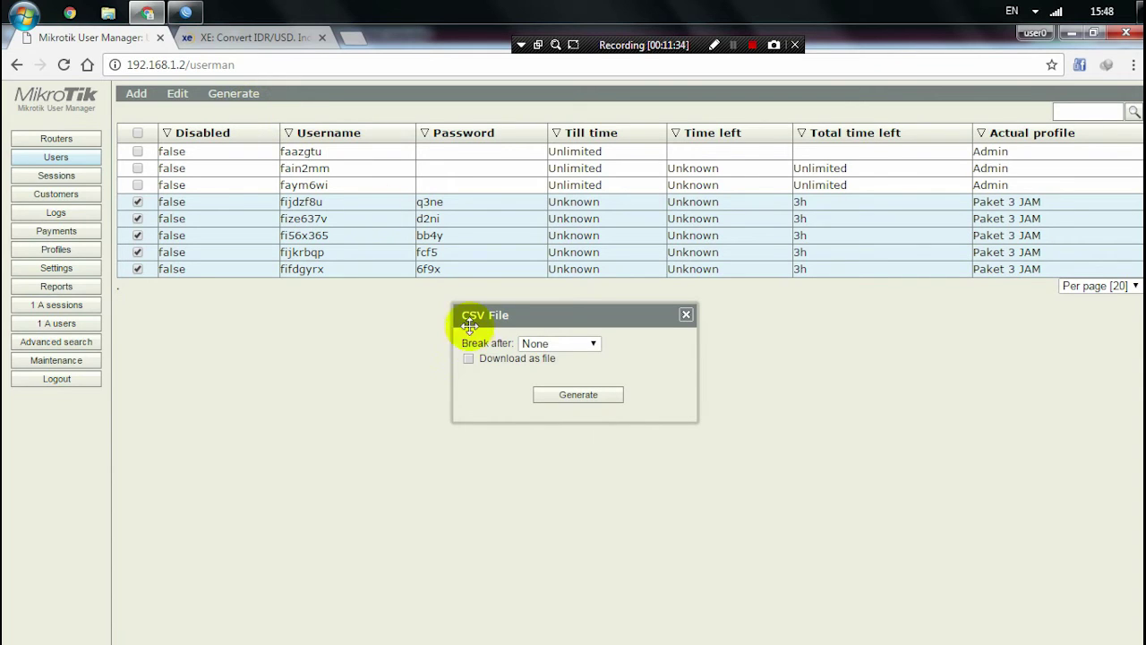
left_click(468, 359)
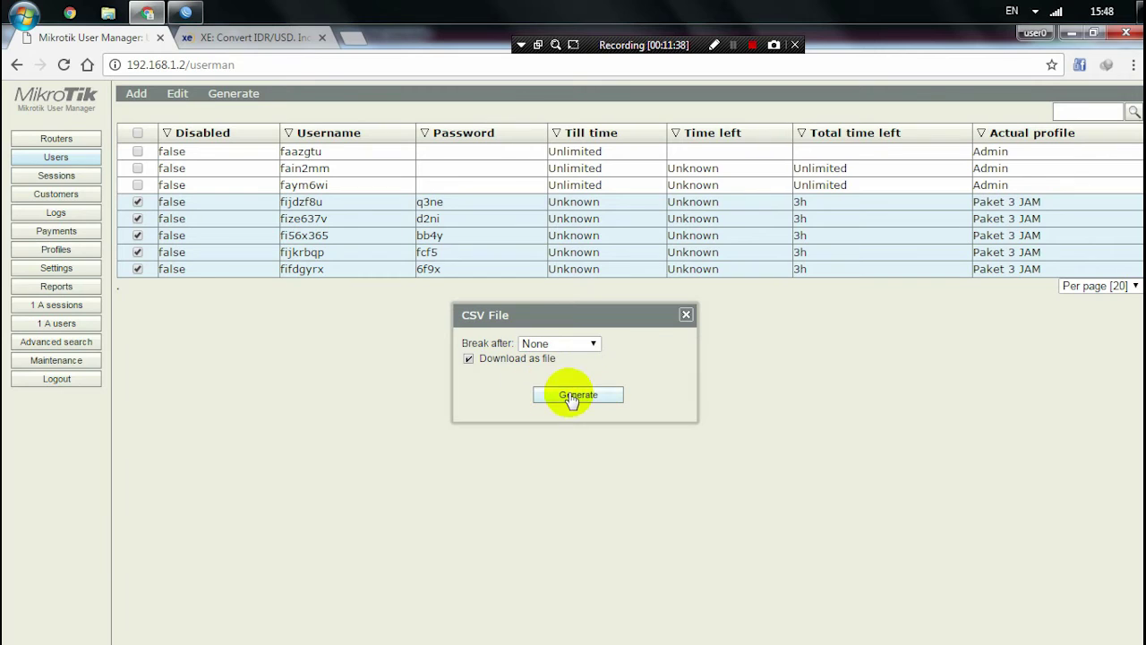
left_click(559, 394)
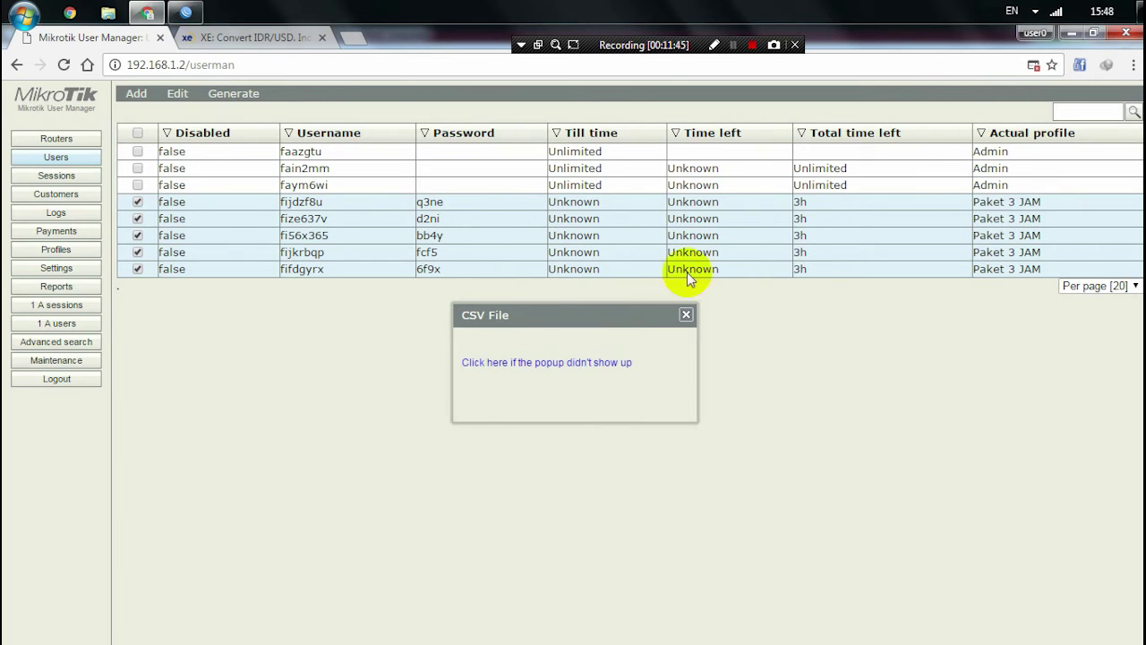
- Open the downloaded CSV File.html to check the logins, passwords and 3h limits
left_click(489, 366)
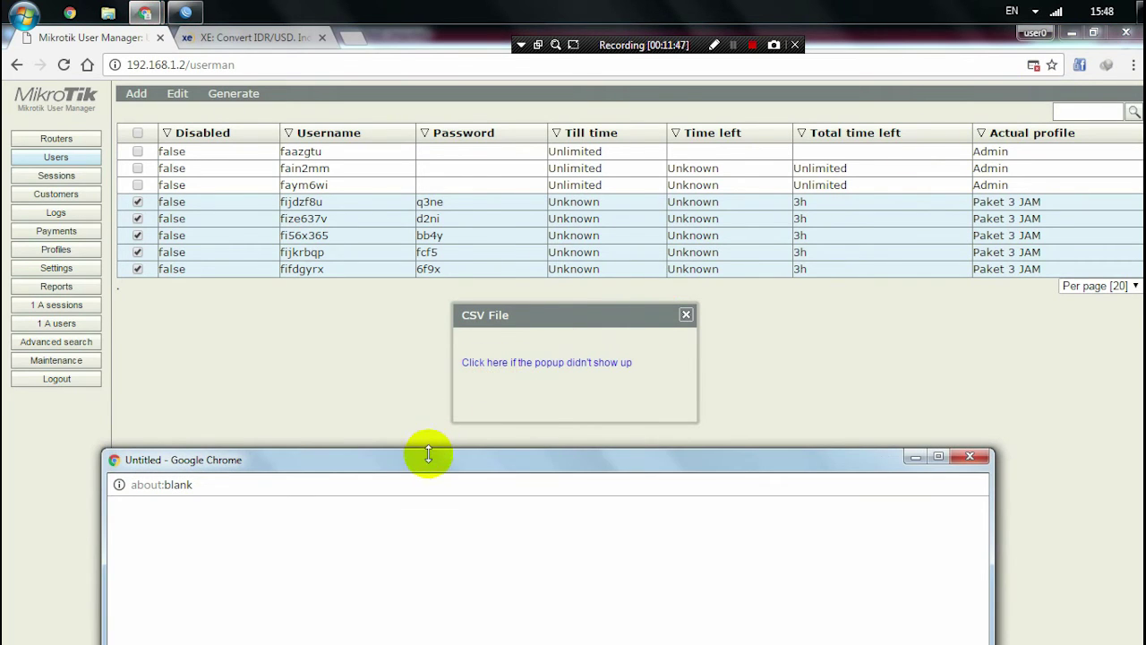
left_click_drag(427, 456, 475, 57)
left_click(330, 432)
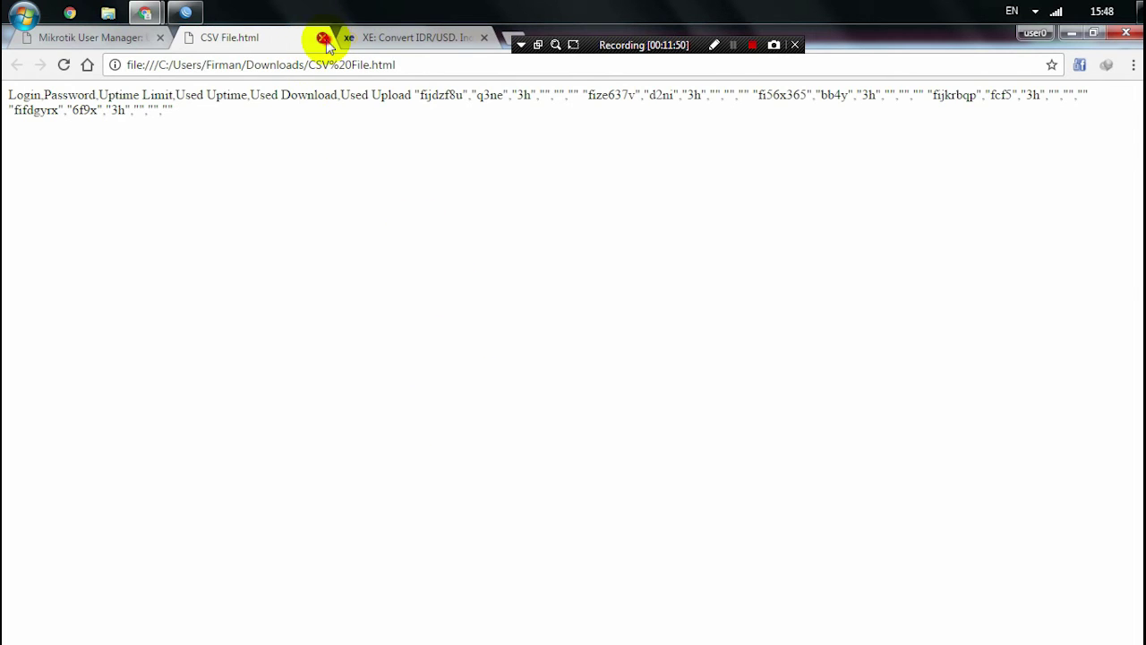
left_click(323, 39)
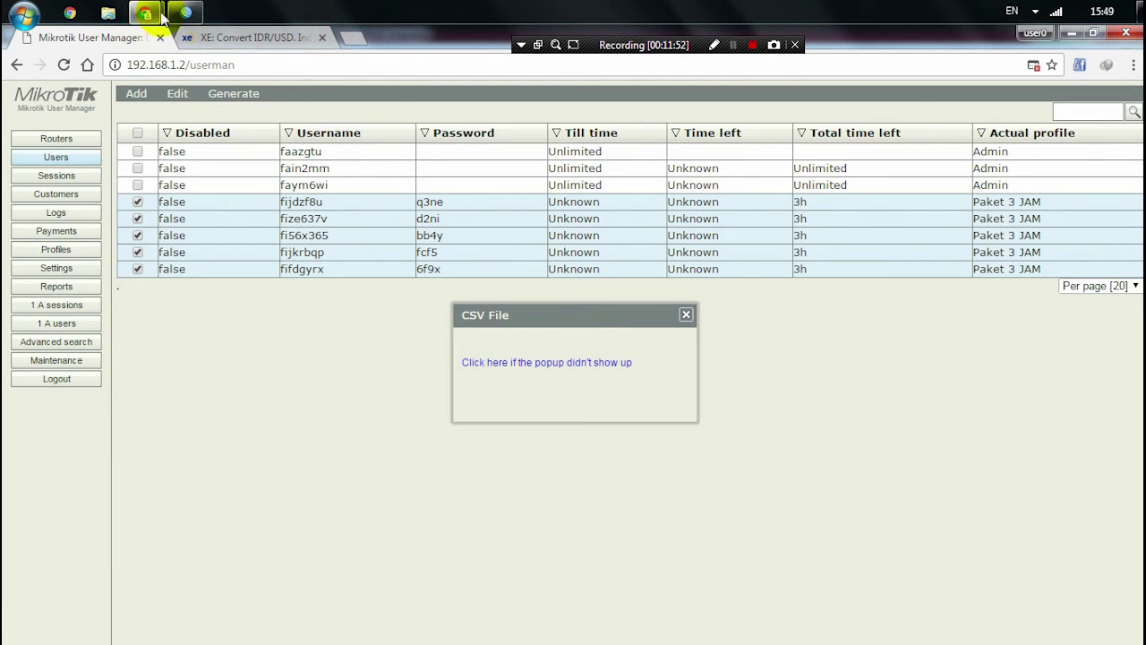
- Close the leftover blank popup window
mouse_move(145, 13)
left_click(219, 94)
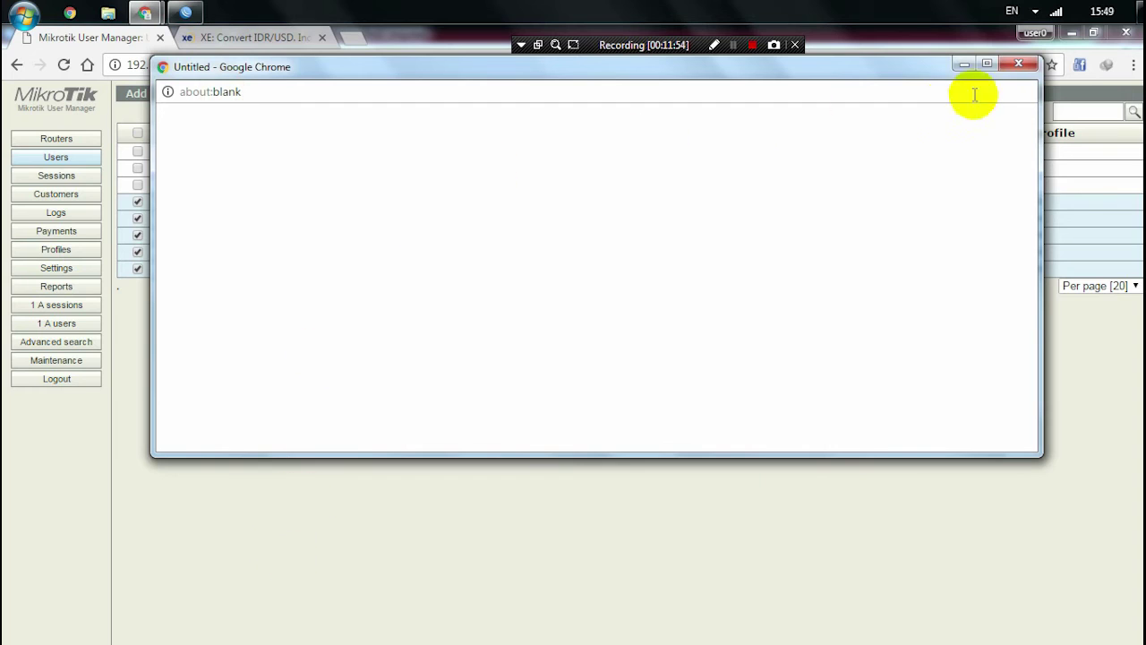
left_click(1018, 63)
- In Downloads, rename CSV File.html to CSV File.csv and open it in Excel
left_click(108, 12)
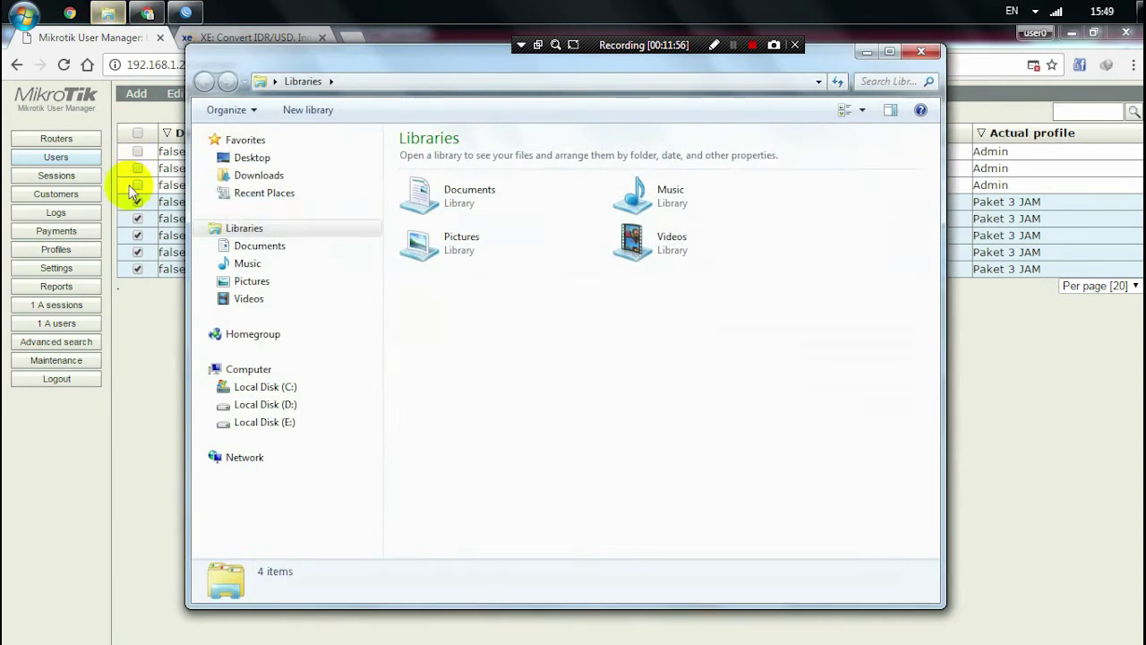
left_click(246, 175)
left_click(459, 285)
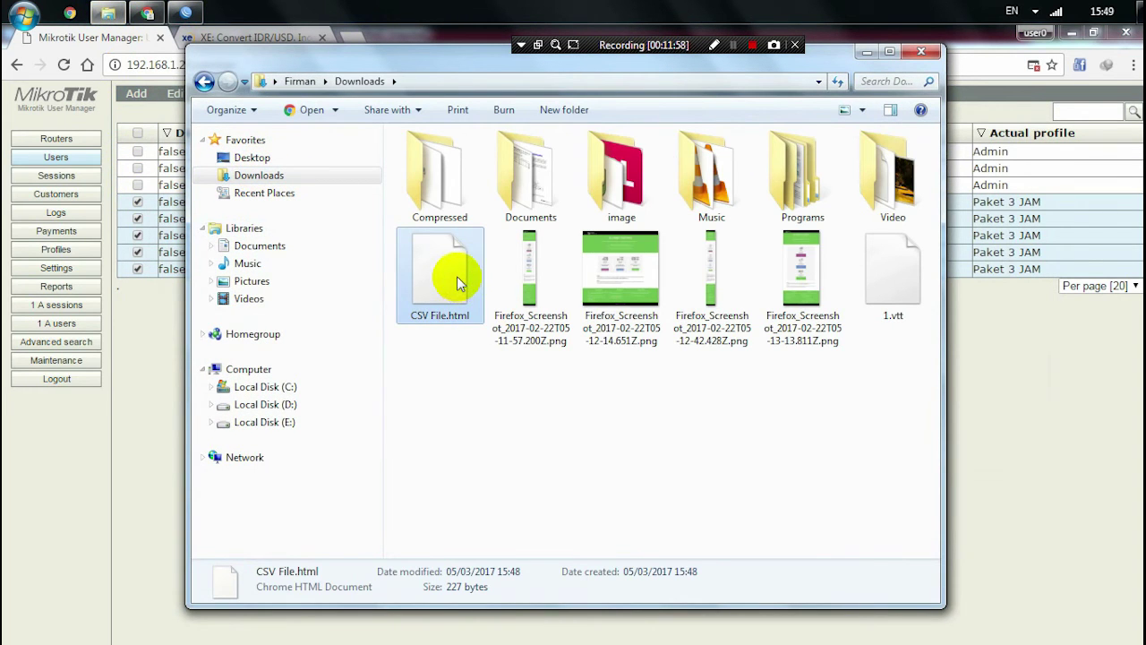
left_click(459, 278)
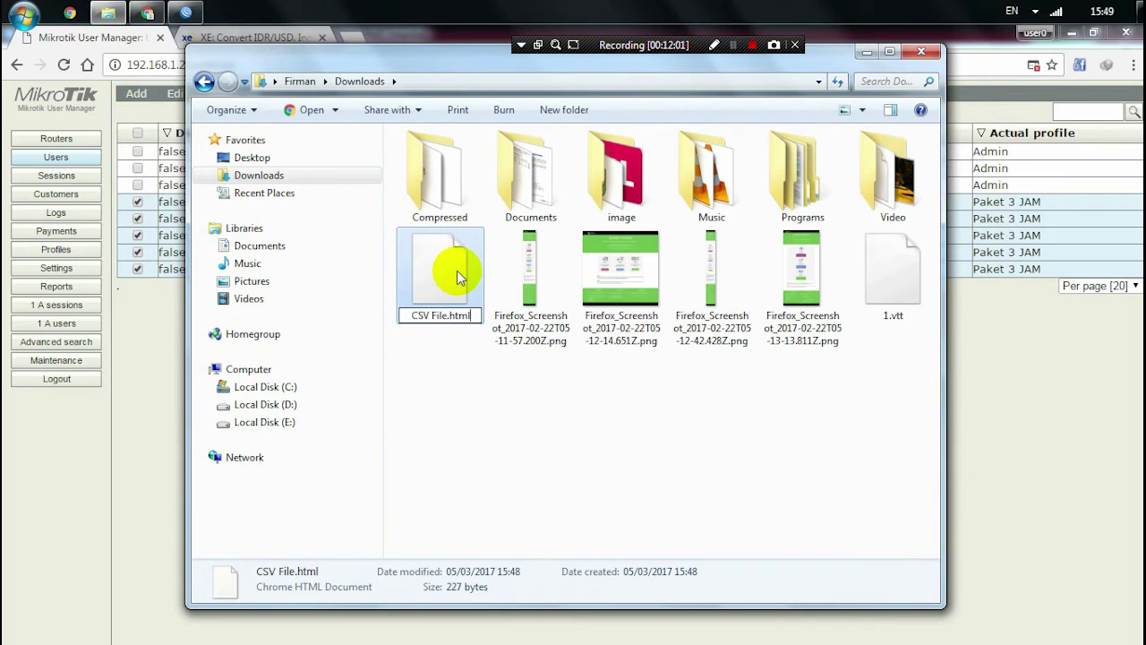
type("cv")
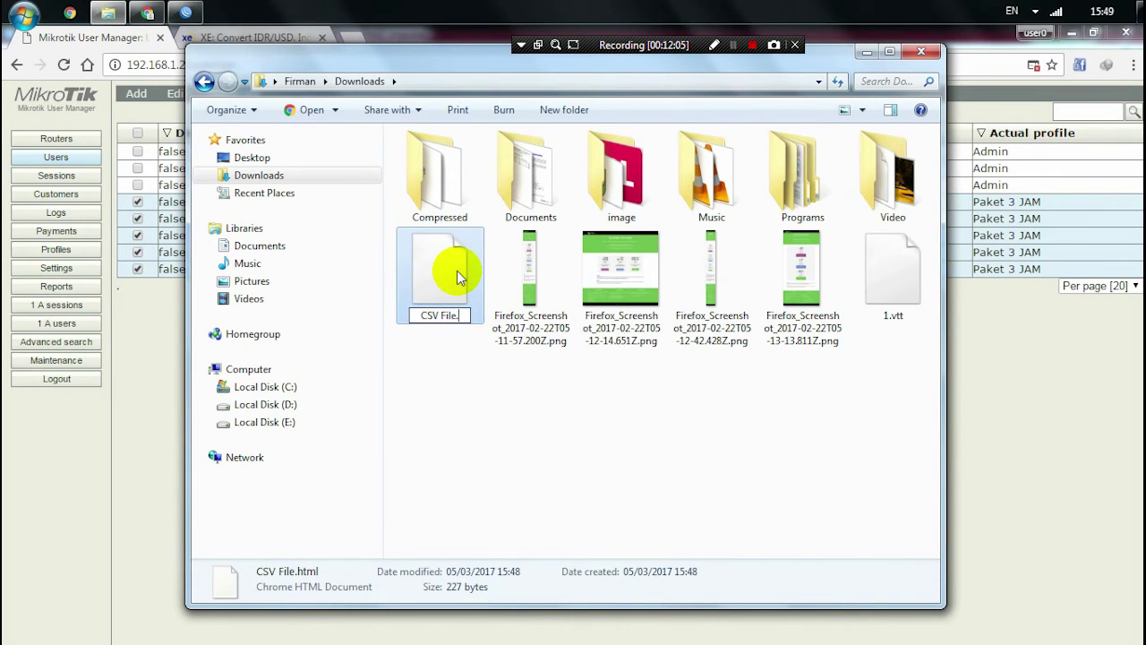
left_click(484, 407)
left_click(650, 358)
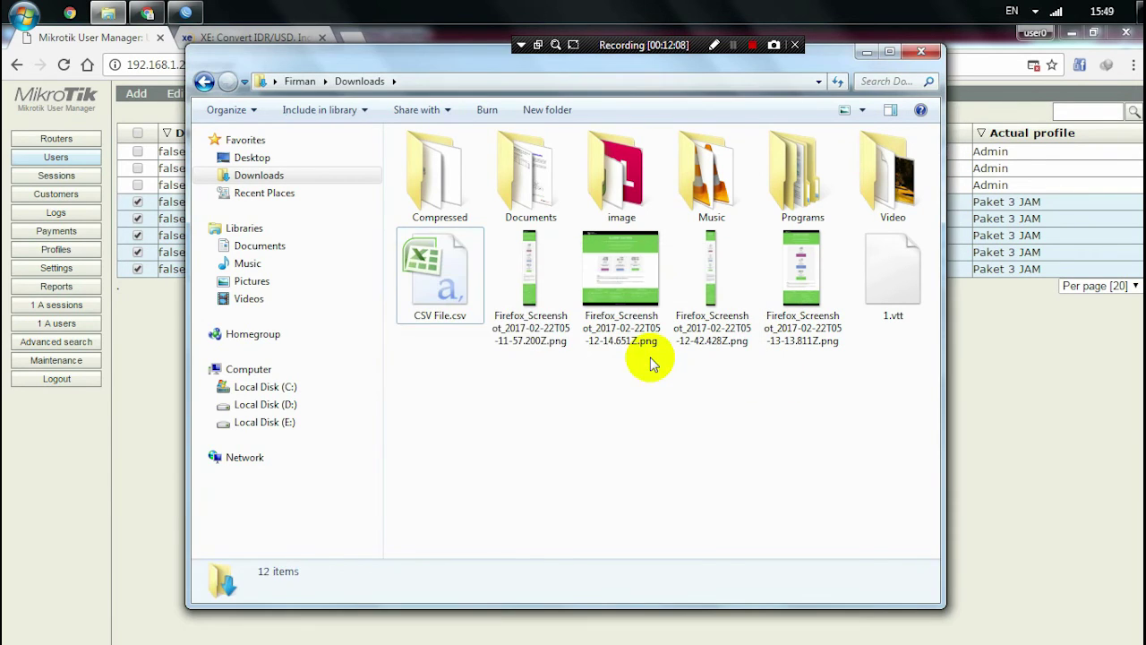
left_click(463, 253)
double_click(463, 253)
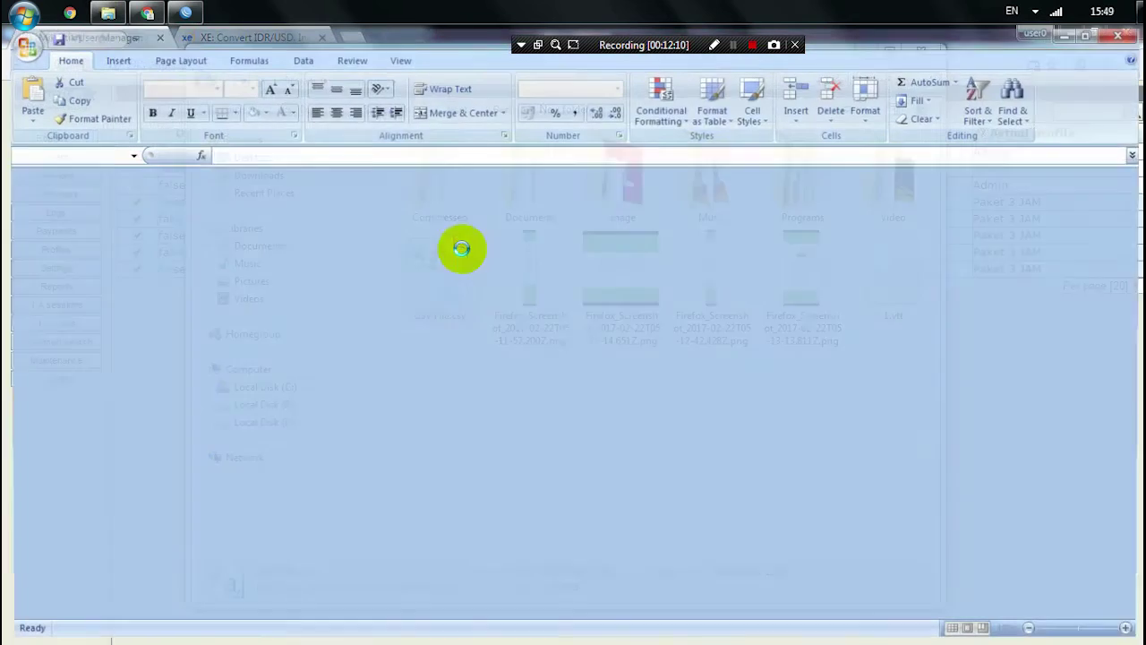
- Widen column A to reveal the full voucher lines, select it, and bring up the Data ribbon
left_click_drag(77, 174, 544, 177)
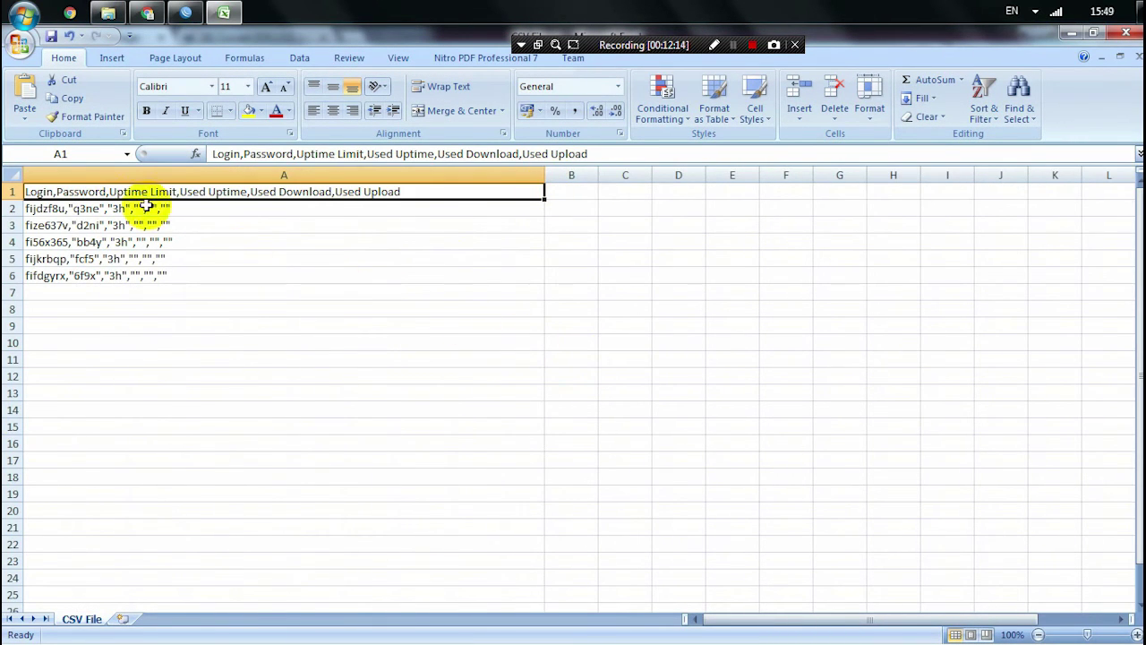
left_click(91, 170)
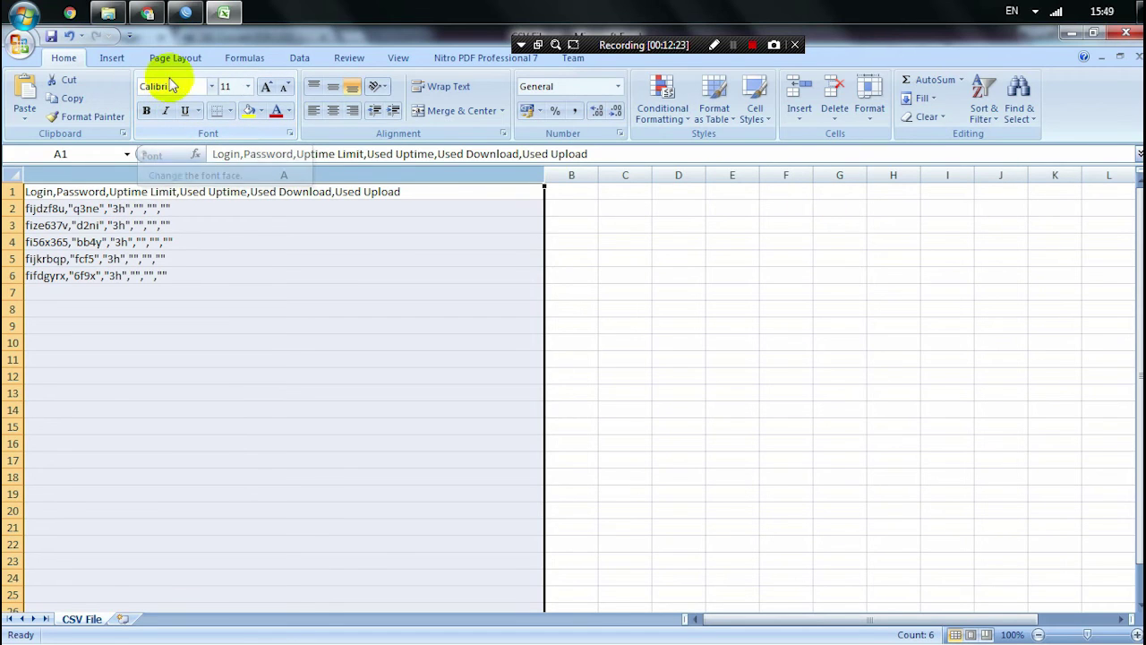
left_click(124, 59)
left_click(172, 58)
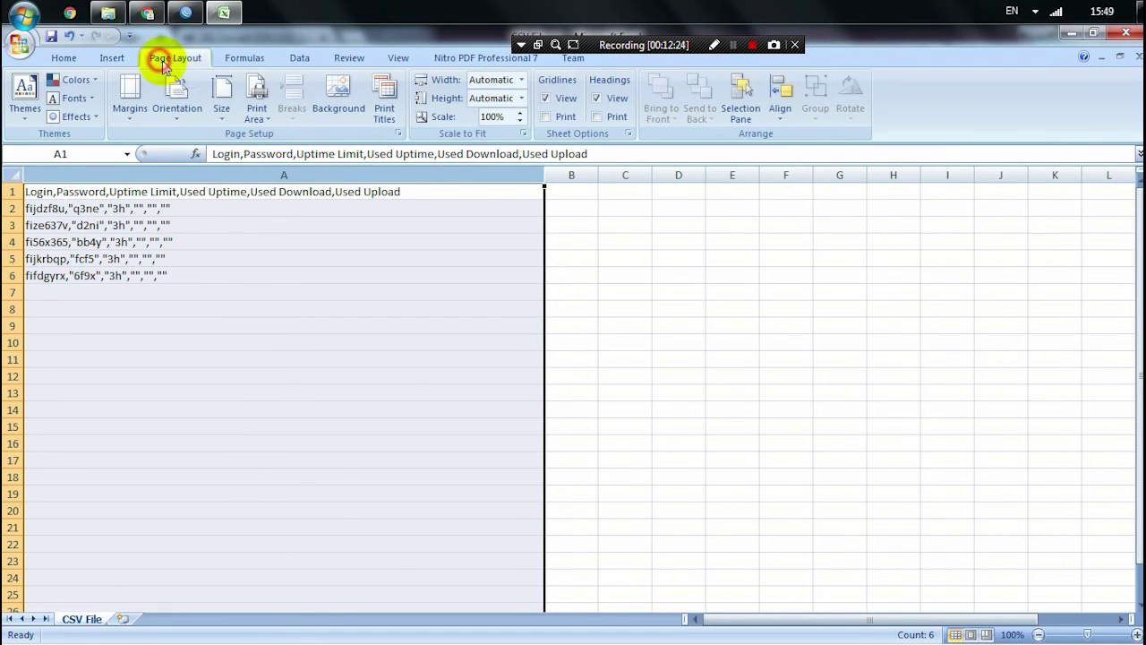
left_click(244, 57)
left_click(300, 58)
left_click(349, 57)
left_click(300, 59)
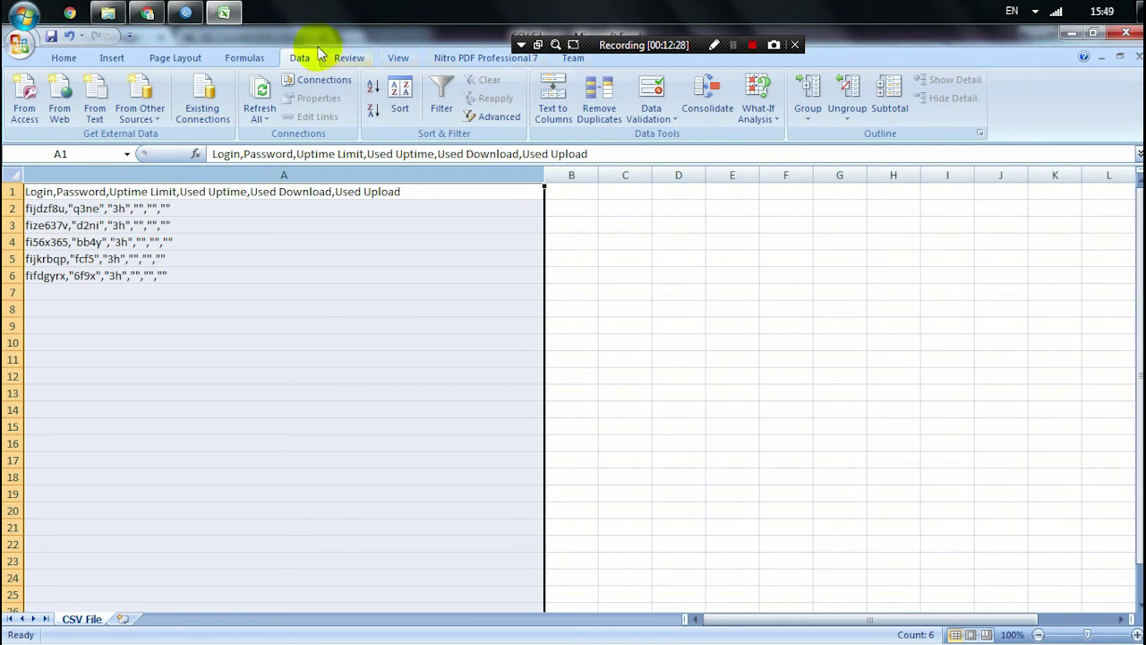
- Start Text to Columns on column A as Delimited, keeping the double-quote text qualifier
left_click(552, 115)
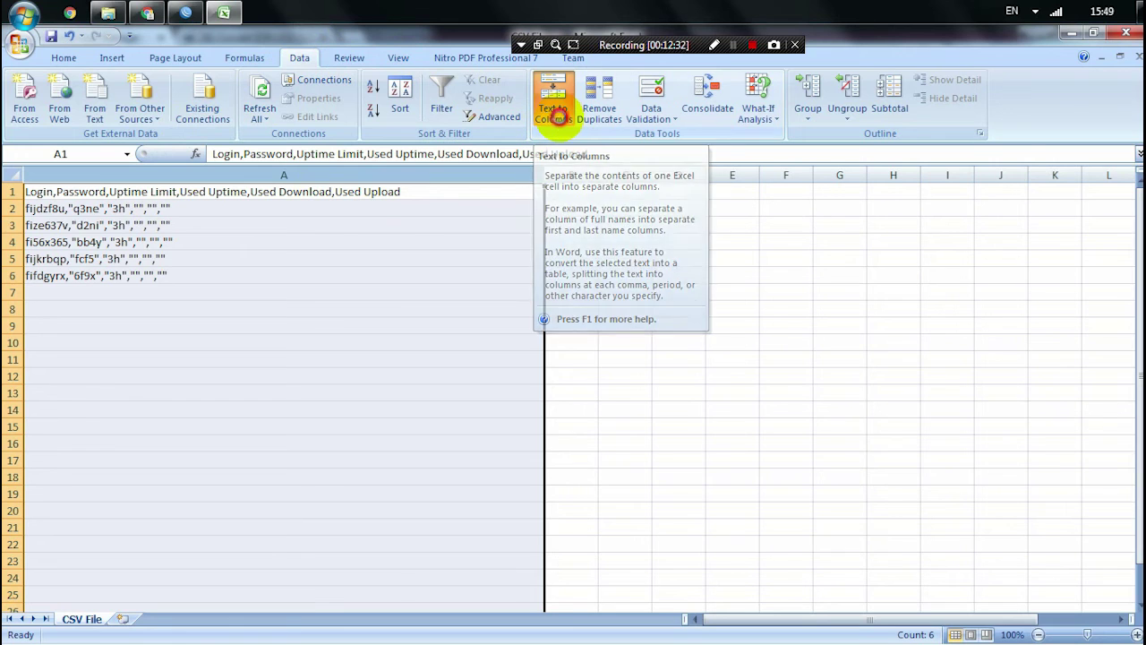
left_click(392, 244)
left_click(643, 450)
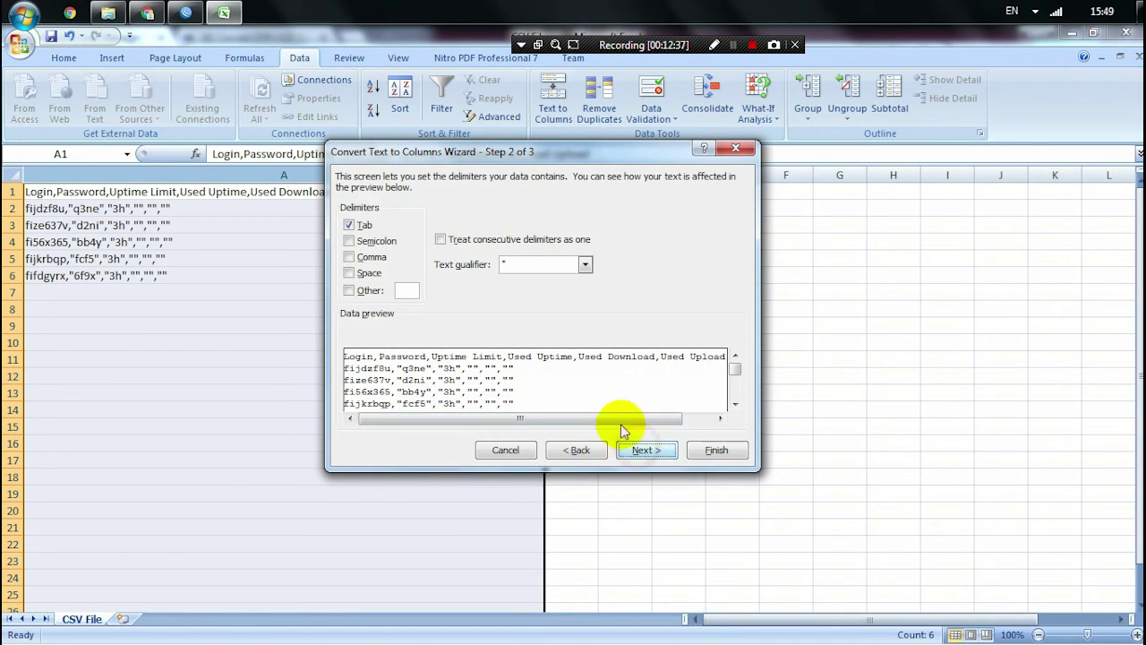
left_click(350, 258)
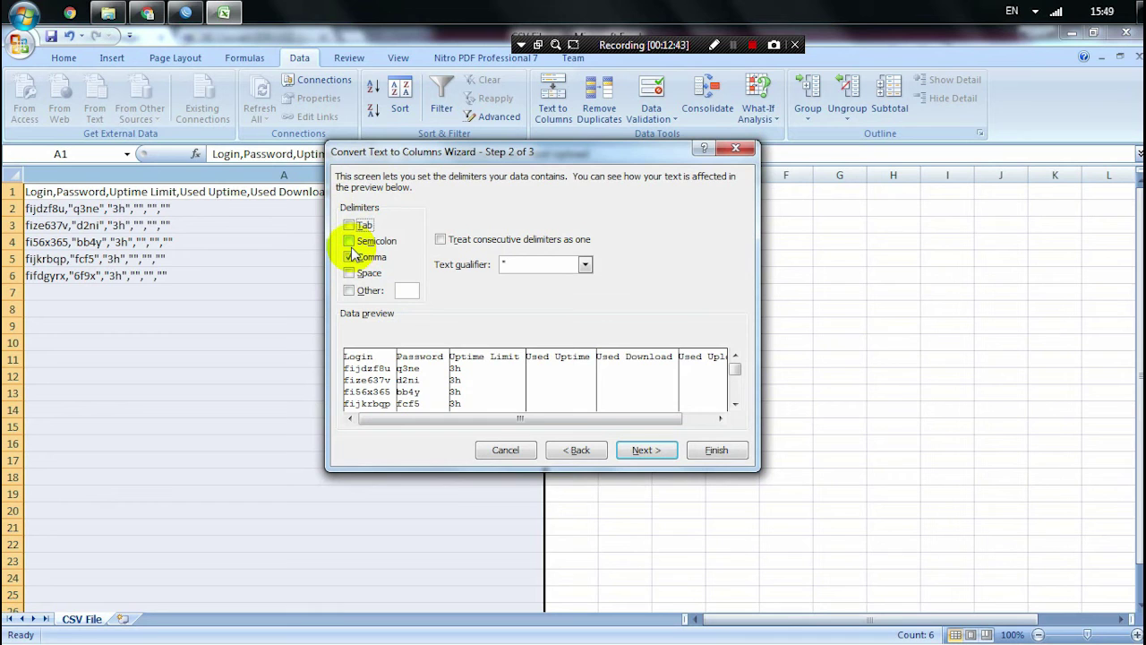
left_click(349, 241)
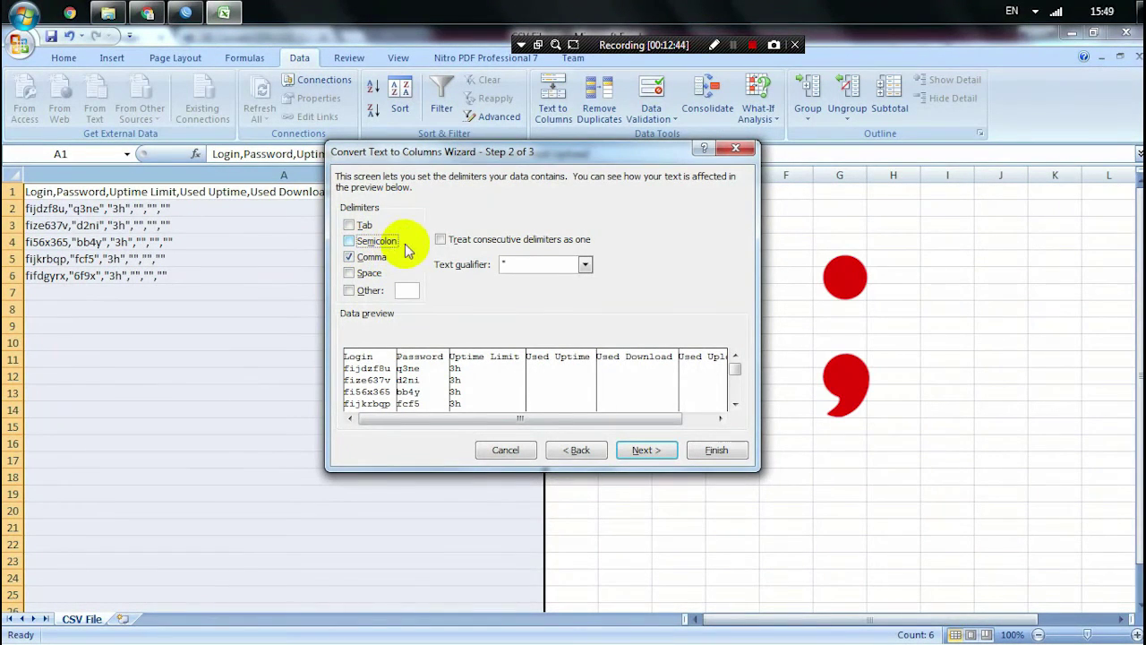
left_click(584, 264)
left_click(579, 278)
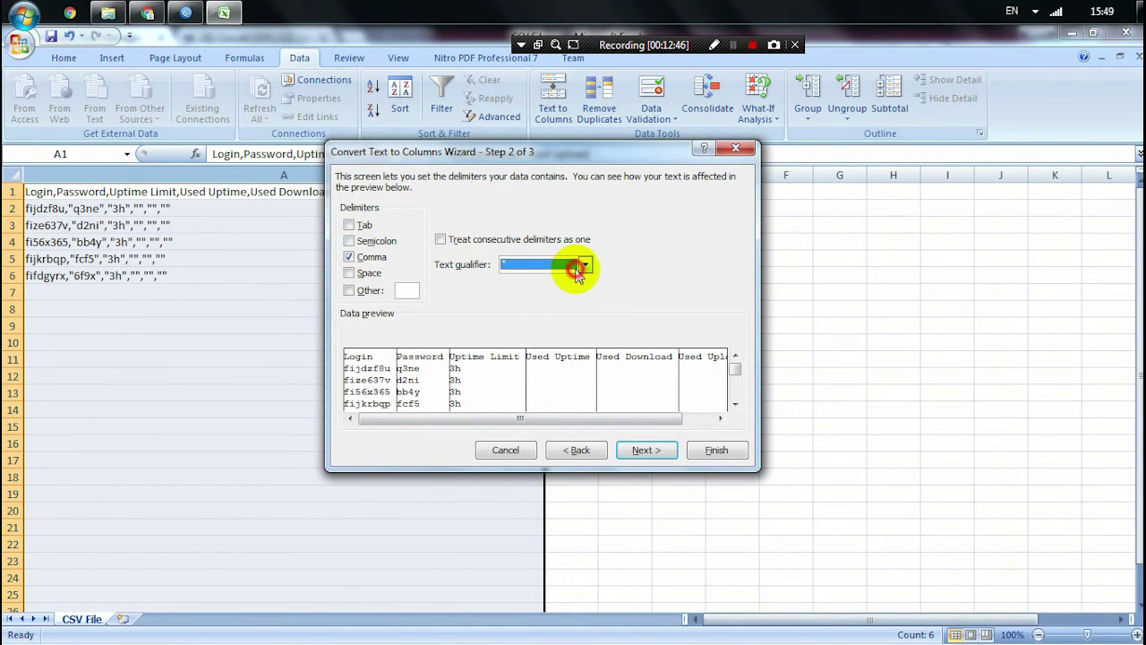
- Split at commas only into six columns, then resize column A and columns E–F
left_click(349, 225)
left_click(349, 242)
left_click(349, 257)
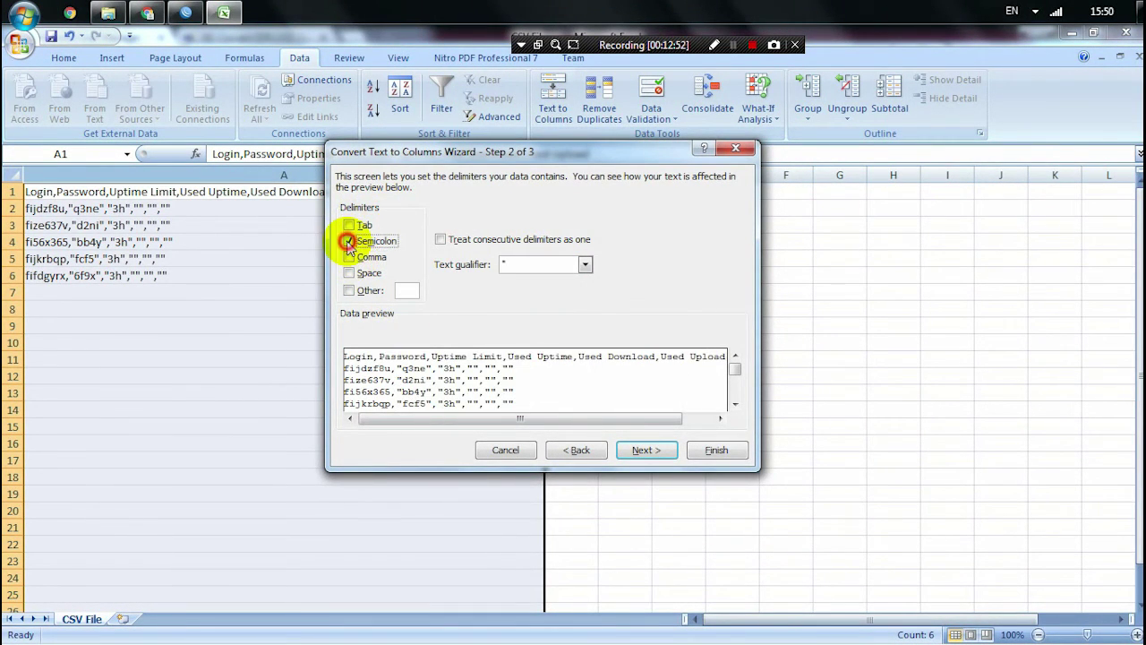
left_click(374, 243)
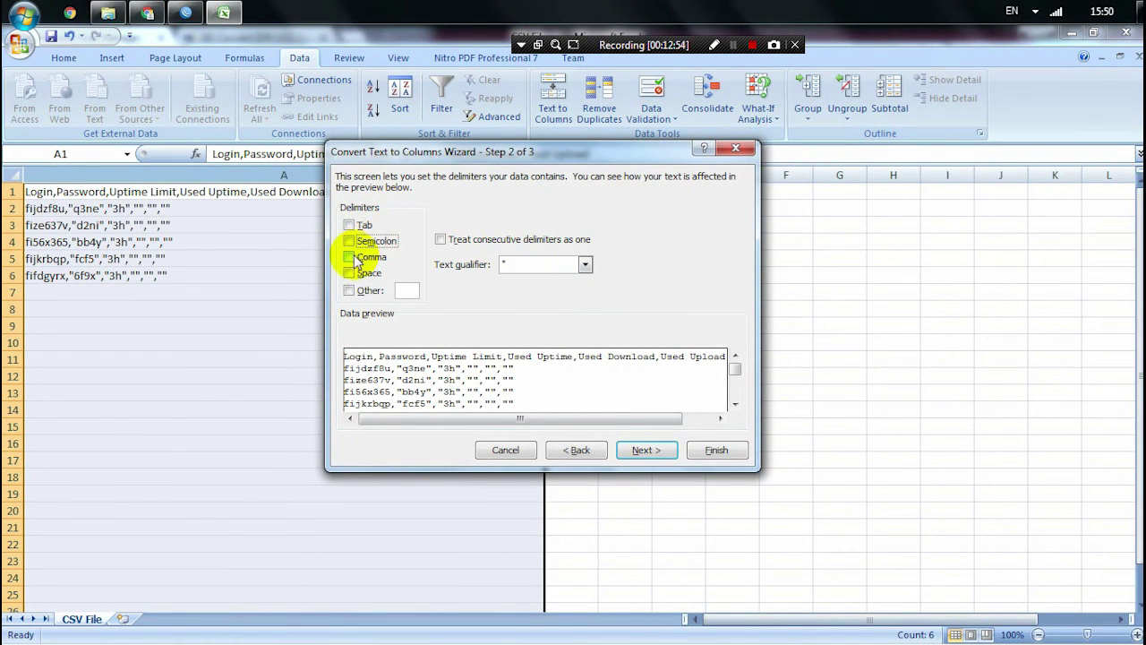
left_click(350, 257)
left_click(455, 404)
mouse_move(417, 422)
left_mouse_down()
mouse_move(506, 414)
mouse_move(412, 415)
left_mouse_up()
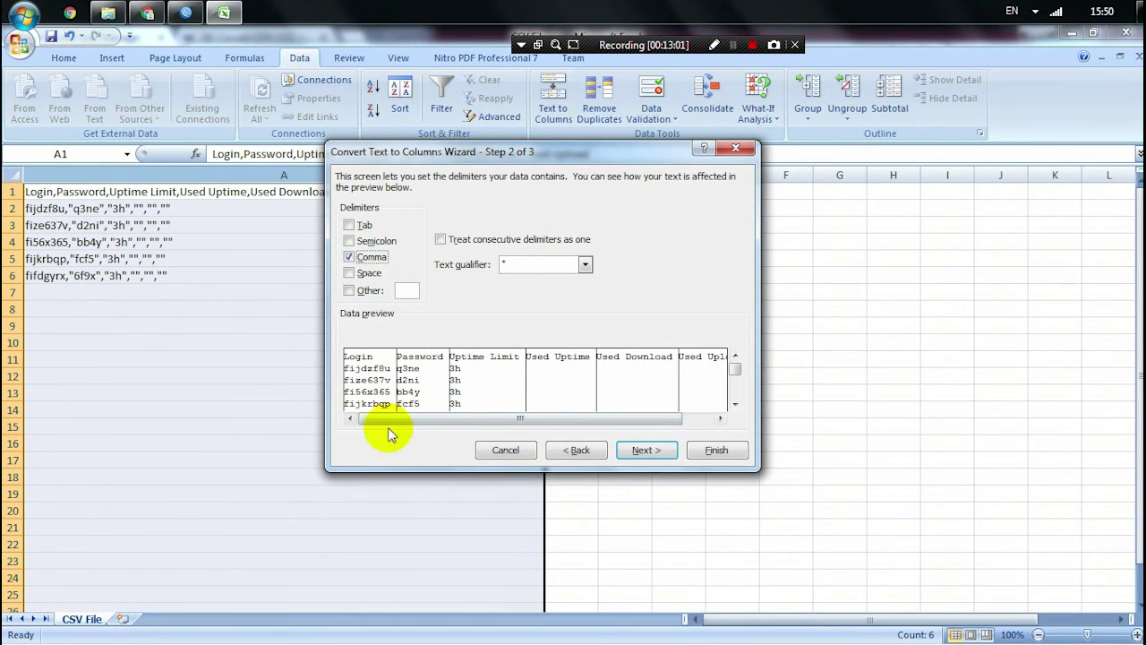
left_click(646, 450)
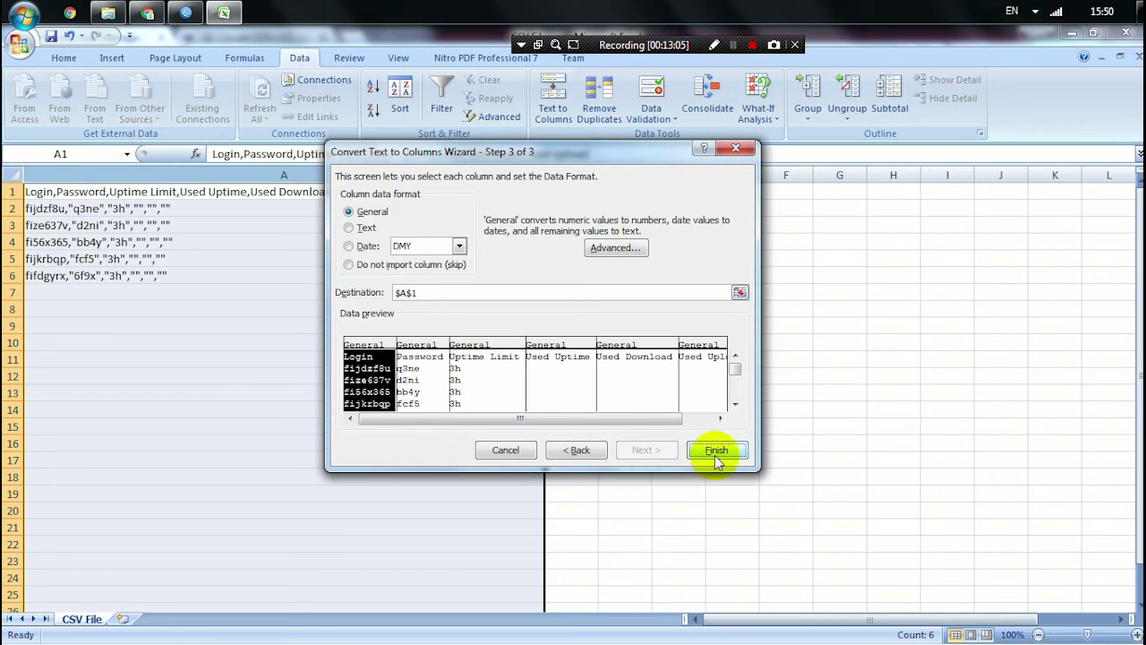
left_click(716, 452)
left_click_drag(543, 174, 504, 175)
left_click_drag(333, 174, 424, 175)
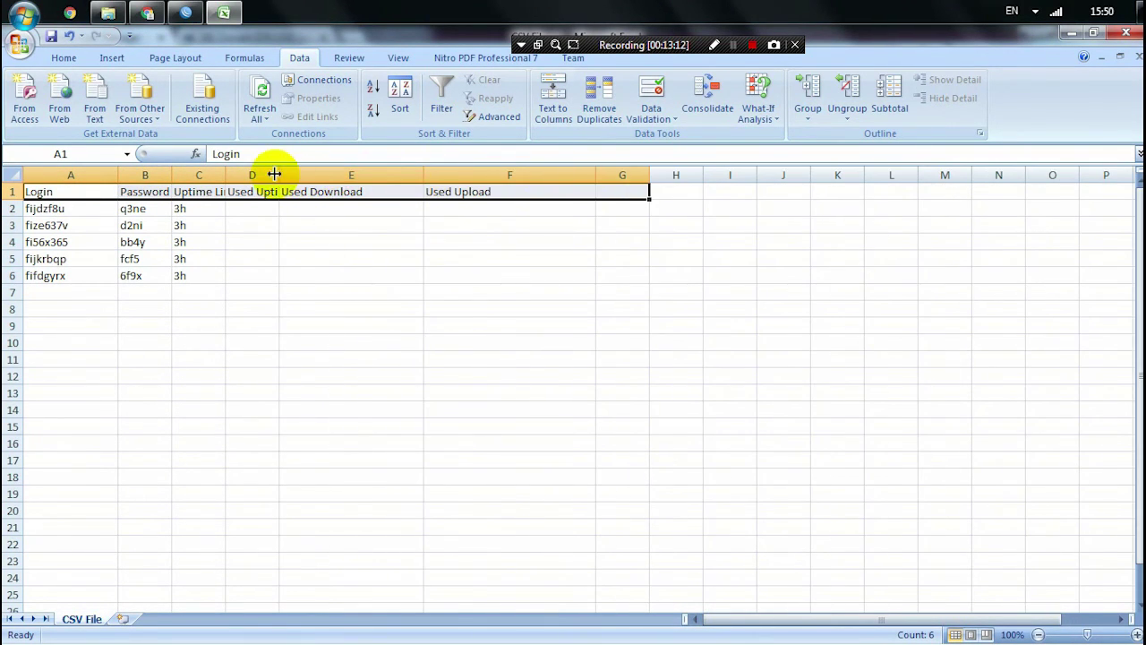
- Widen column D for Used Uptime and go through each voucher's login and password cells
left_click_drag(279, 175, 315, 174)
left_click(263, 276)
left_click(56, 207)
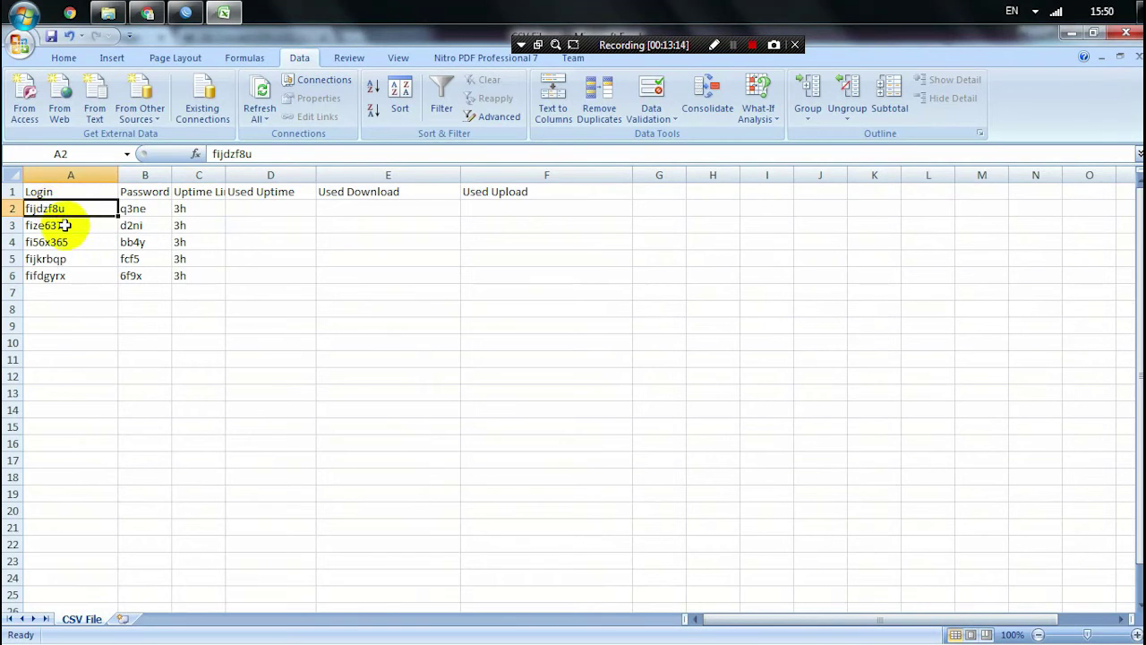
left_click(72, 225)
left_click(133, 209)
left_click(140, 226)
left_click(130, 257)
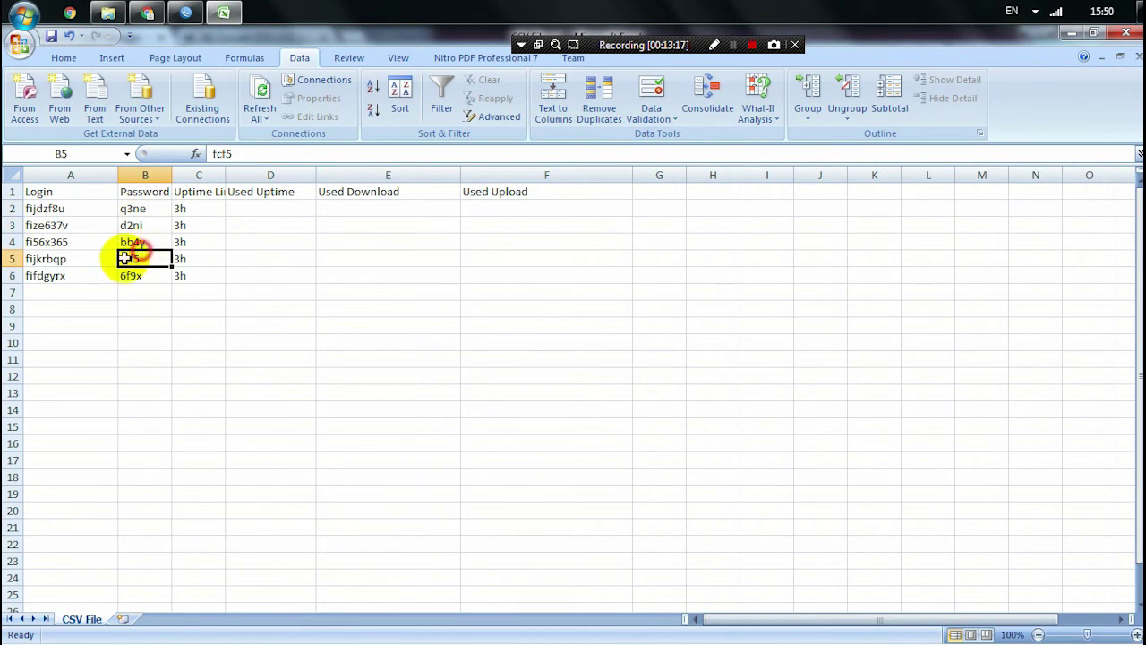
left_click(71, 259)
left_click(77, 274)
left_click(150, 277)
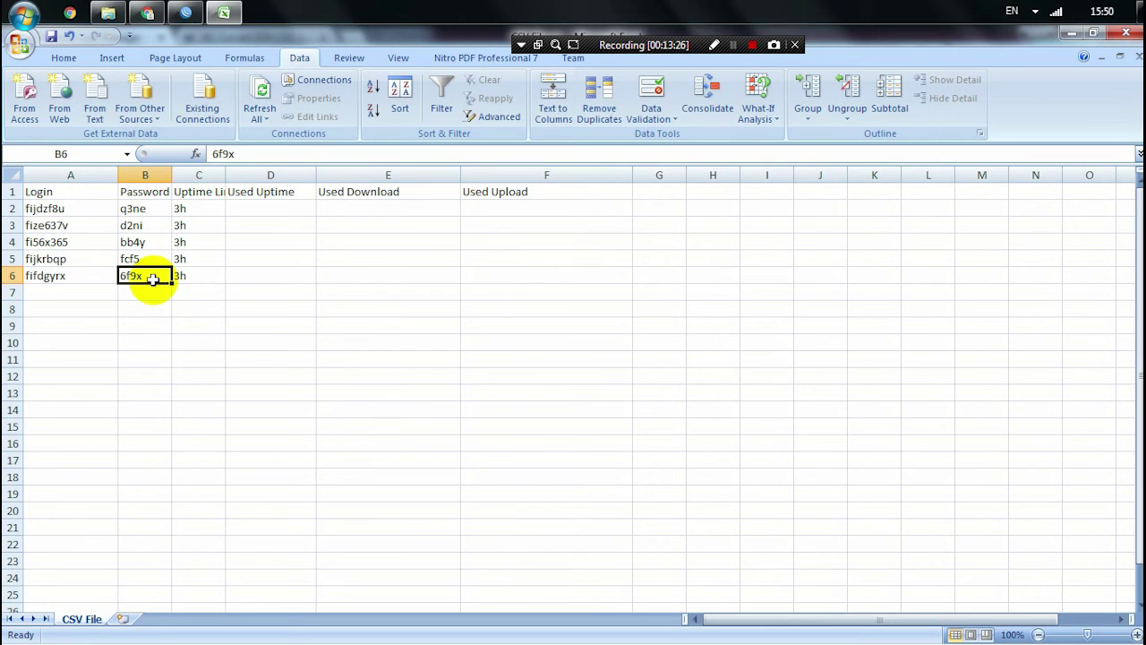
- Save the sheet over CSV File.csv in Downloads, keeping the CSV format
left_click(1126, 33)
left_click(518, 360)
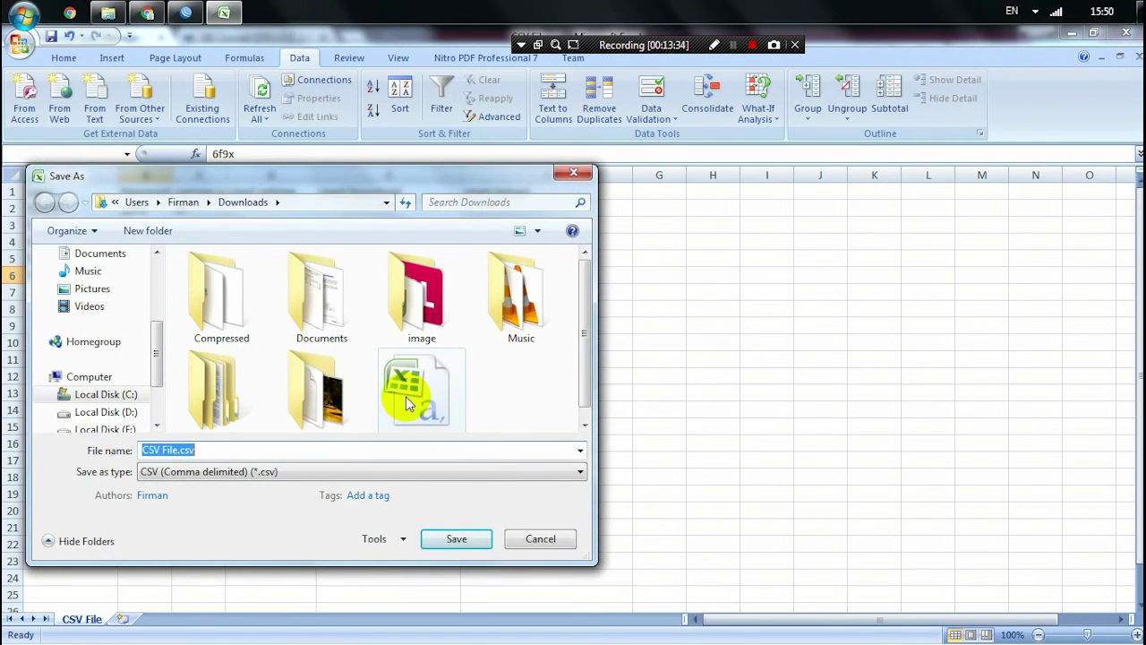
left_click(407, 383)
left_click(457, 535)
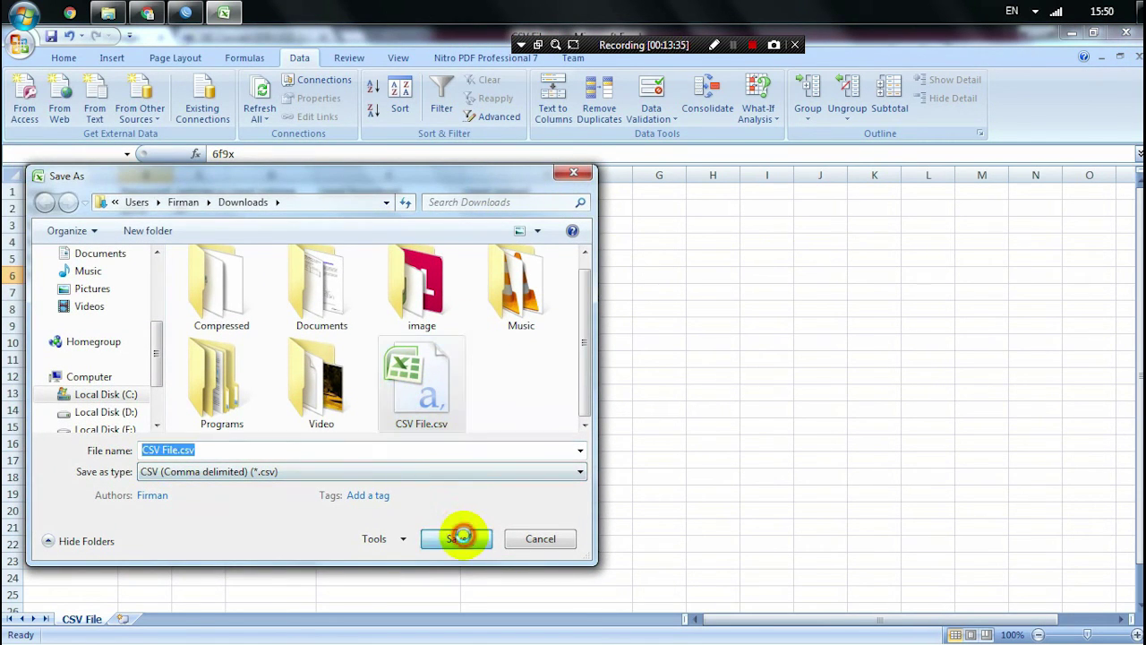
left_click(616, 349)
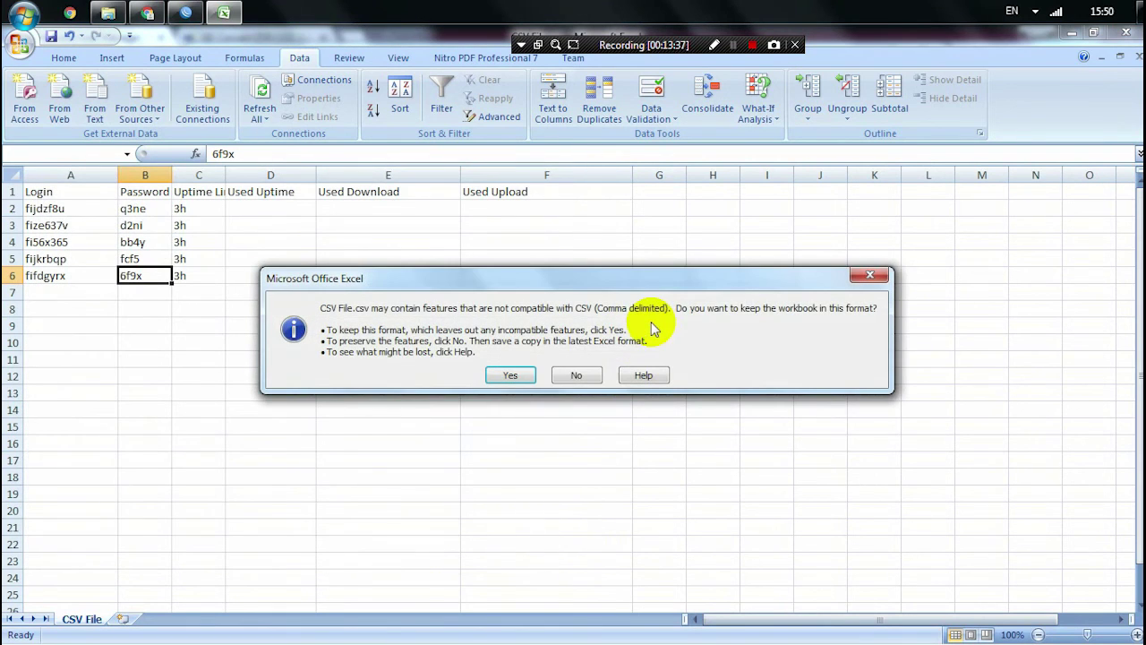
left_click(569, 374)
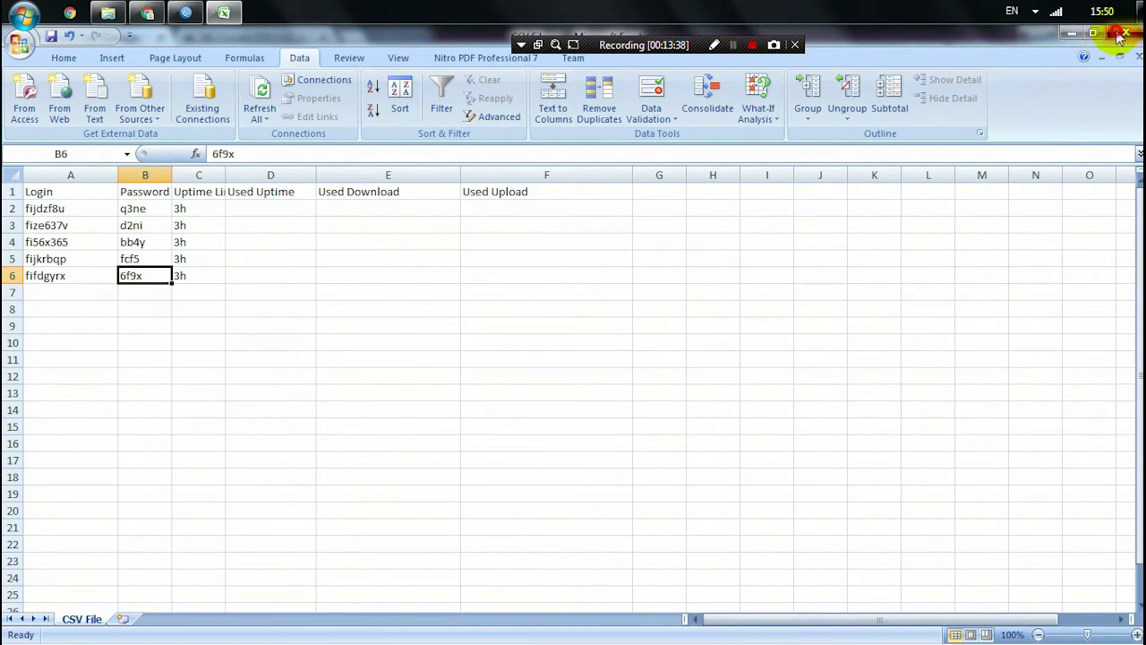
- Close Excel, dismissing the repeated save prompts
left_click(1126, 32)
left_click(512, 358)
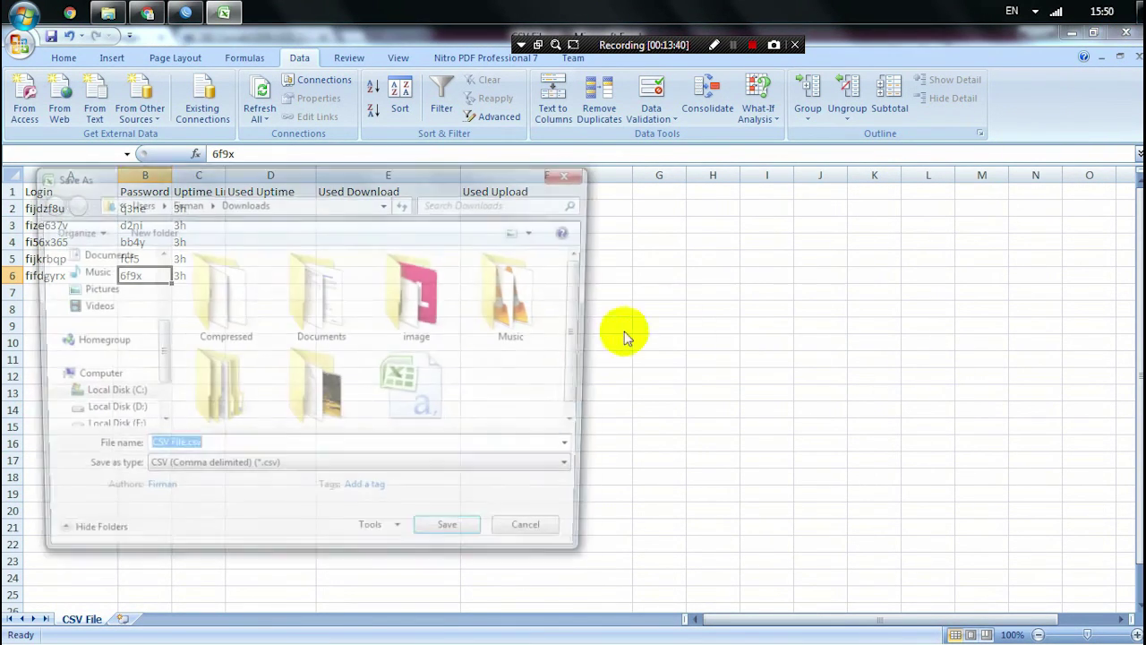
left_click(576, 173)
left_click(1126, 32)
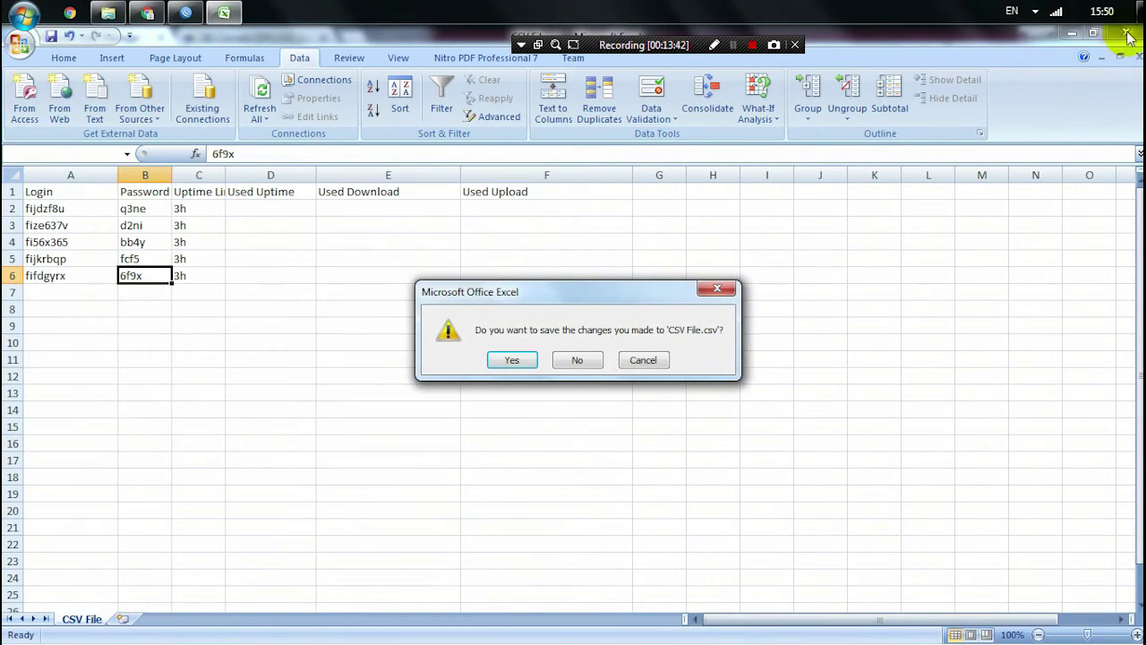
left_click(641, 358)
left_click(1126, 33)
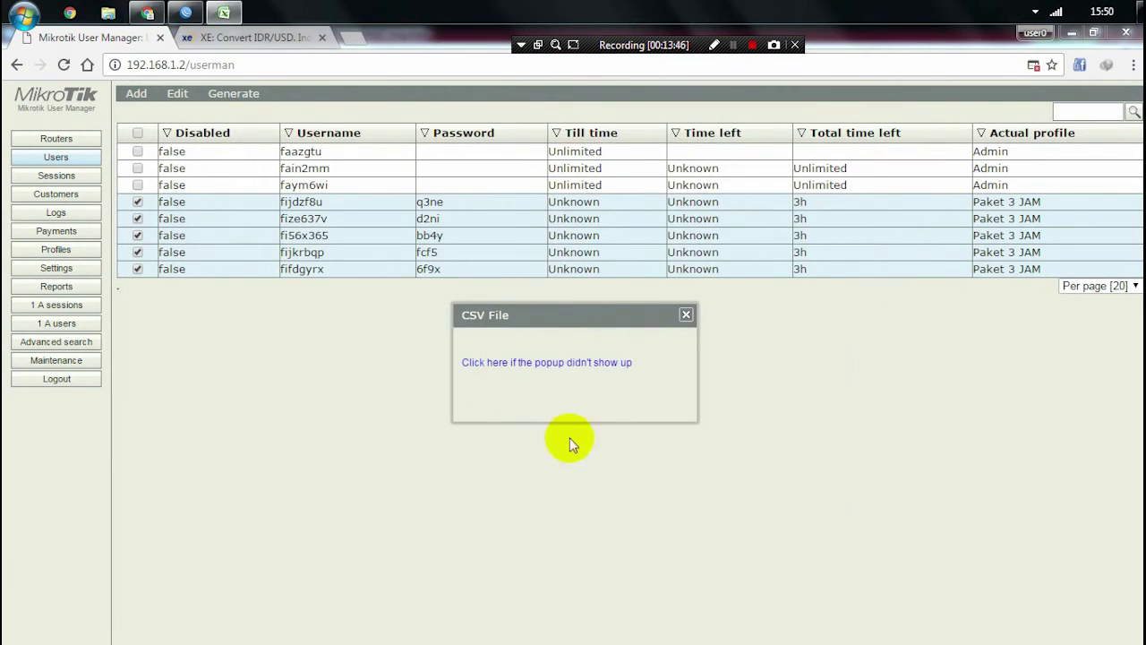
- Close the CSV File popup and minimize the browser to return to the voucher CSV workbook
left_click(689, 318)
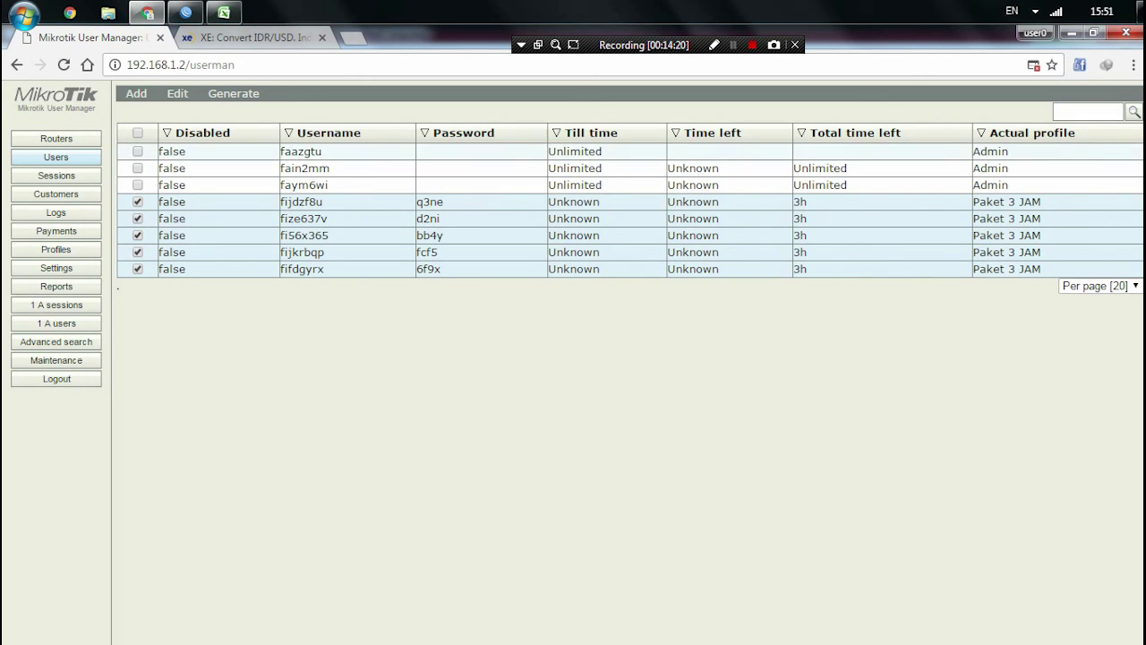
left_click(1071, 33)
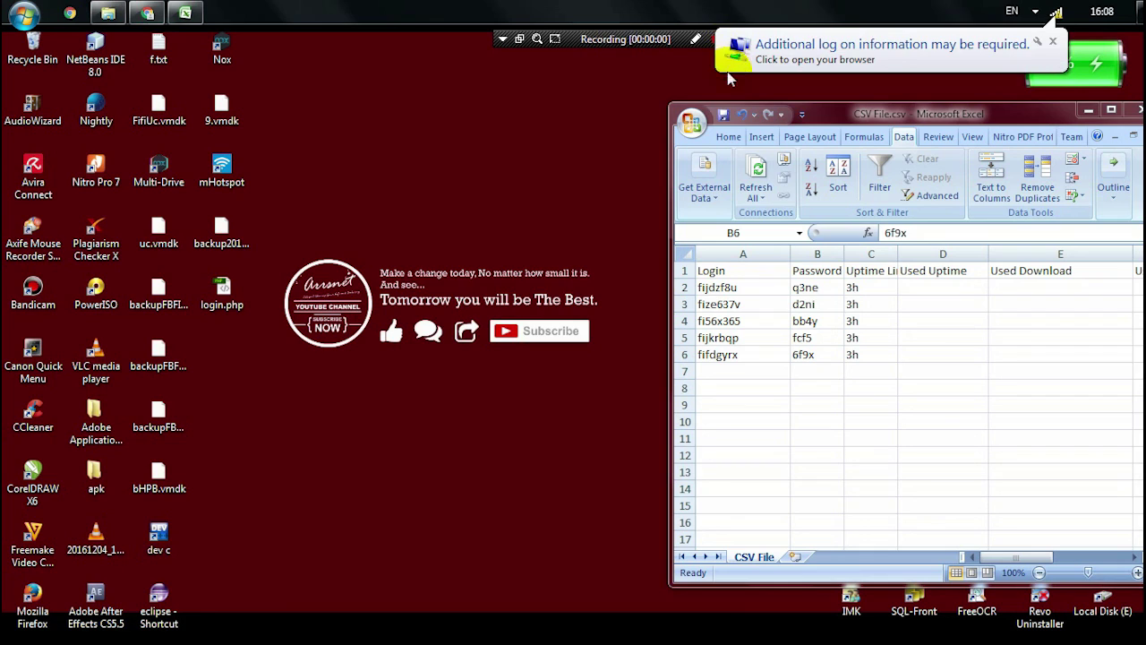
- Copy the first voucher's login from cell A2 and paste it into the hotspot Username field
left_click(997, 125)
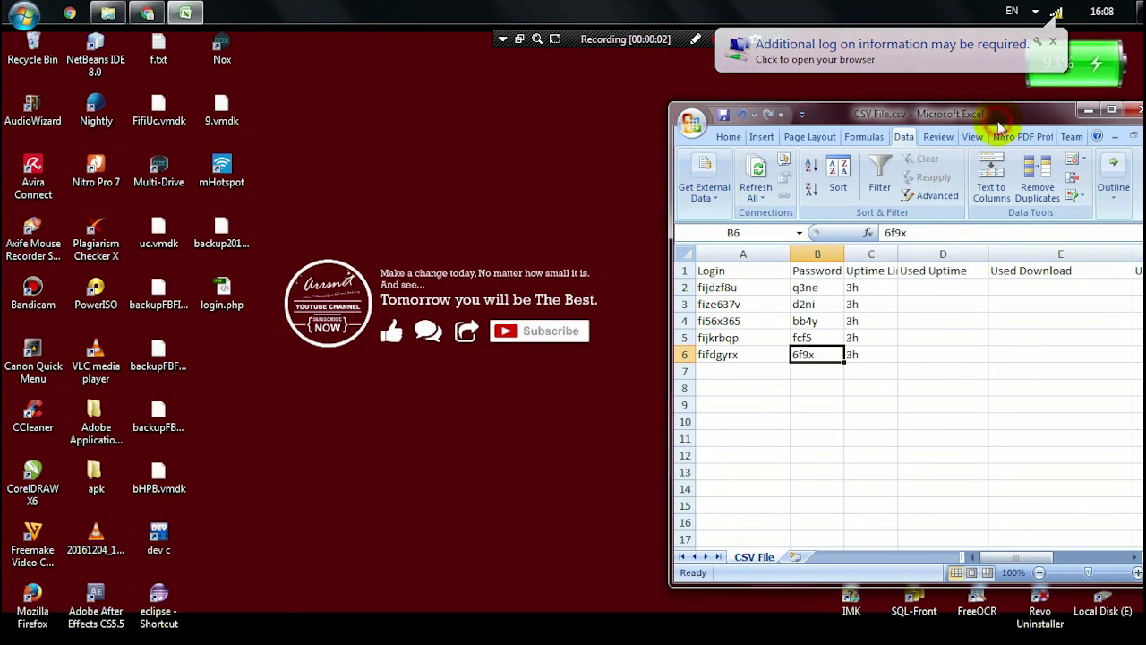
left_click(725, 287)
left_click(809, 287)
left_click(736, 288)
key("ctrl+c")
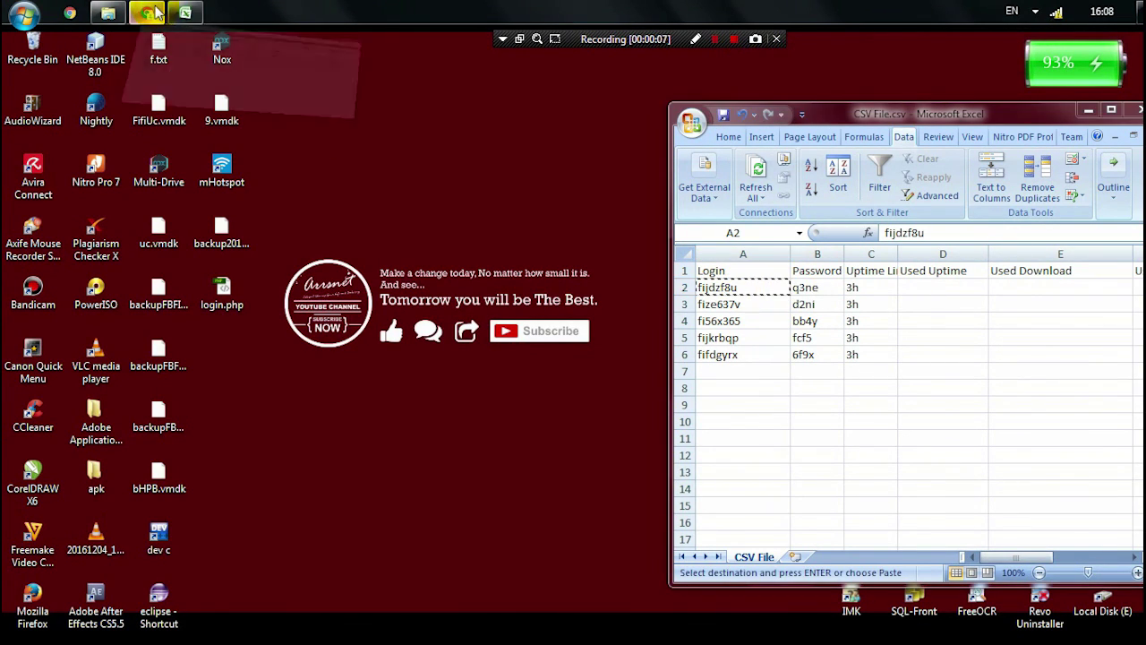
left_click(151, 12)
left_click(532, 358)
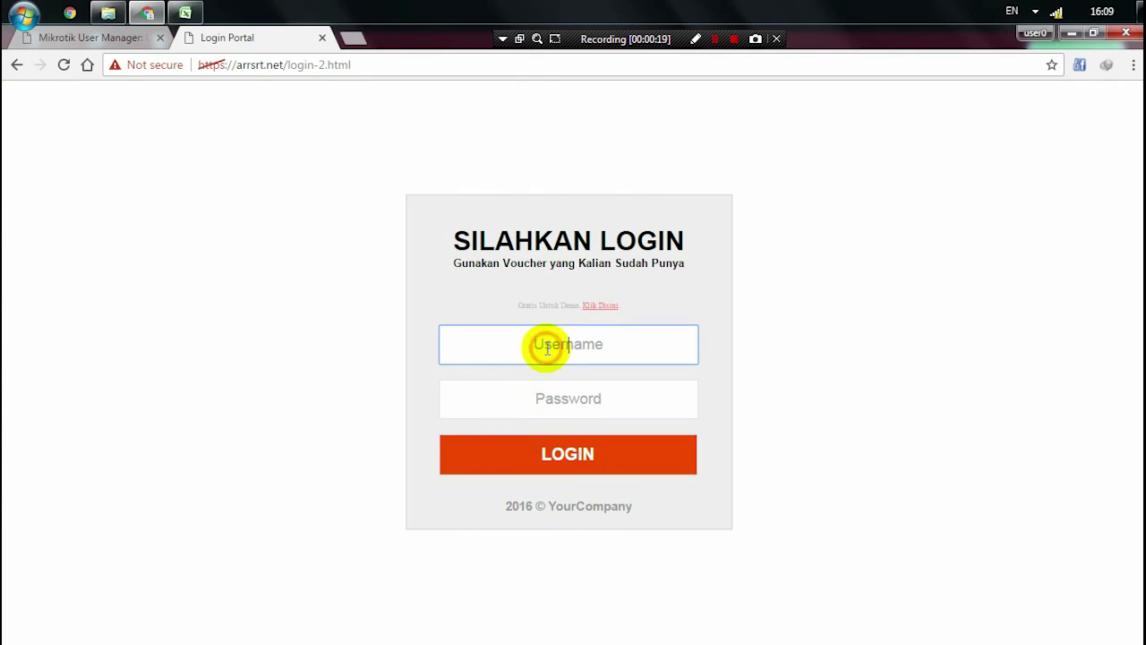
key("ctrl+v")
- Copy the first voucher's password from cell B2 into the login page's Password field
left_click_drag(621, 348, 504, 348)
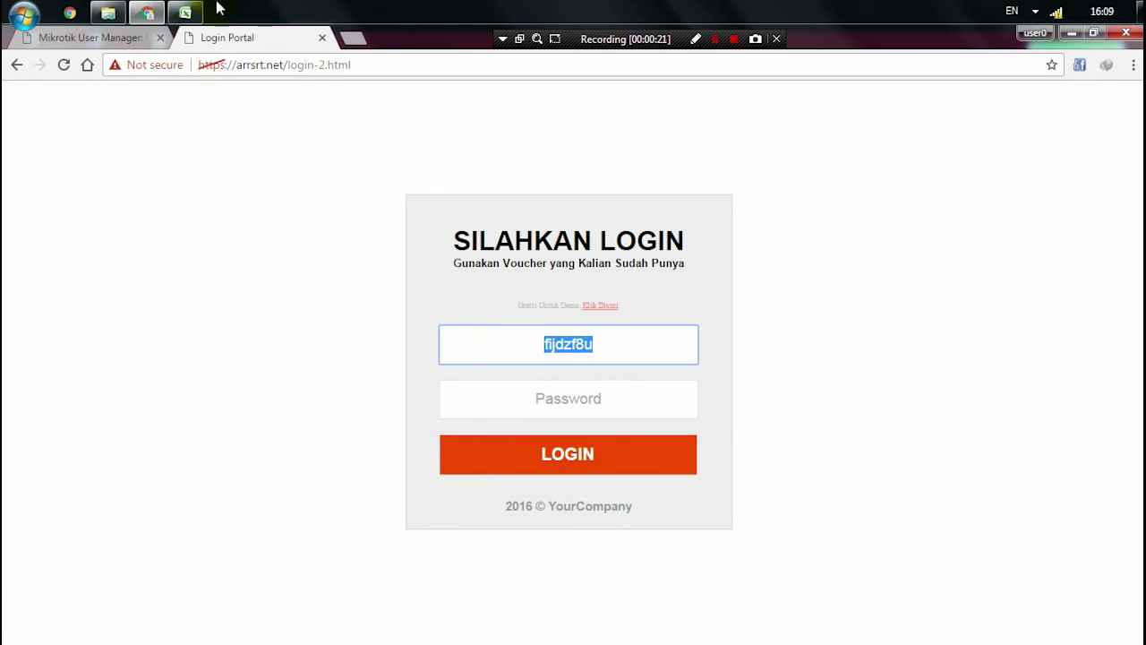
left_click(185, 12)
left_click(813, 289)
key("ctrl+c")
left_click(583, 401)
key("ctrl+v")
- Log in with the first voucher and dismiss the page translation offer
left_click(801, 374)
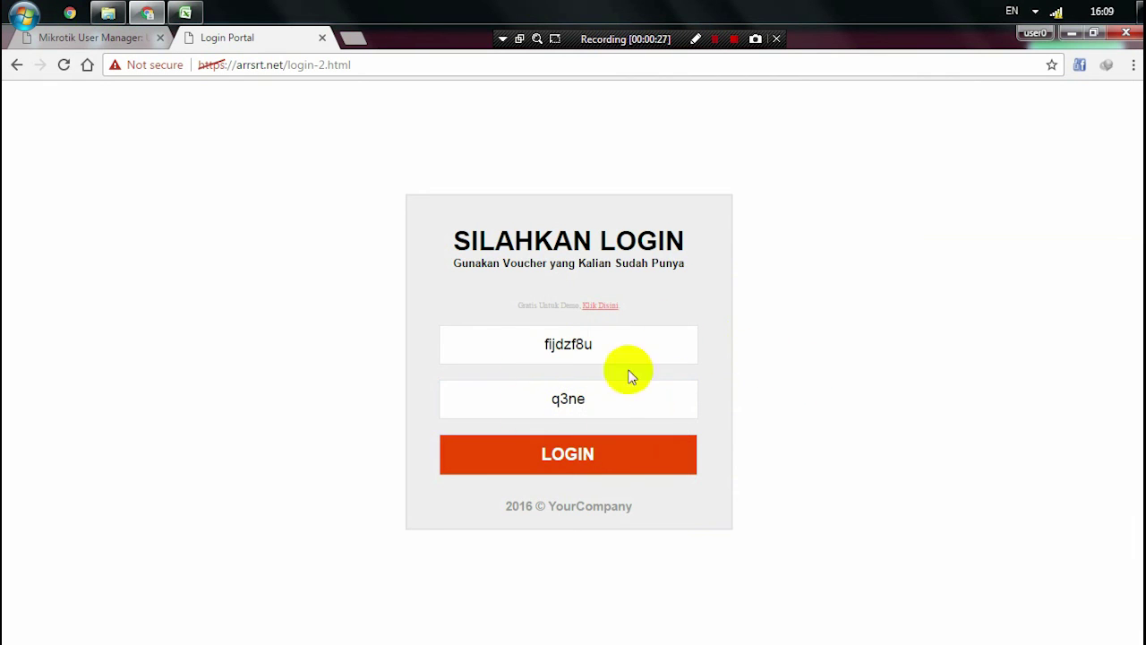
left_click(579, 456)
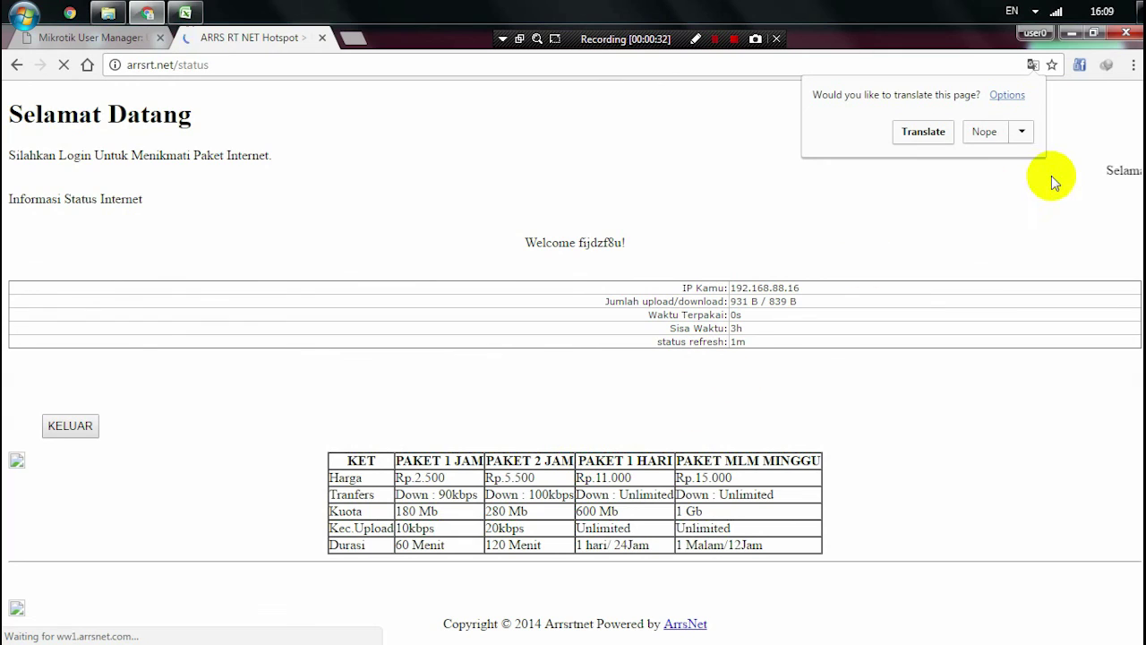
left_click(1093, 91)
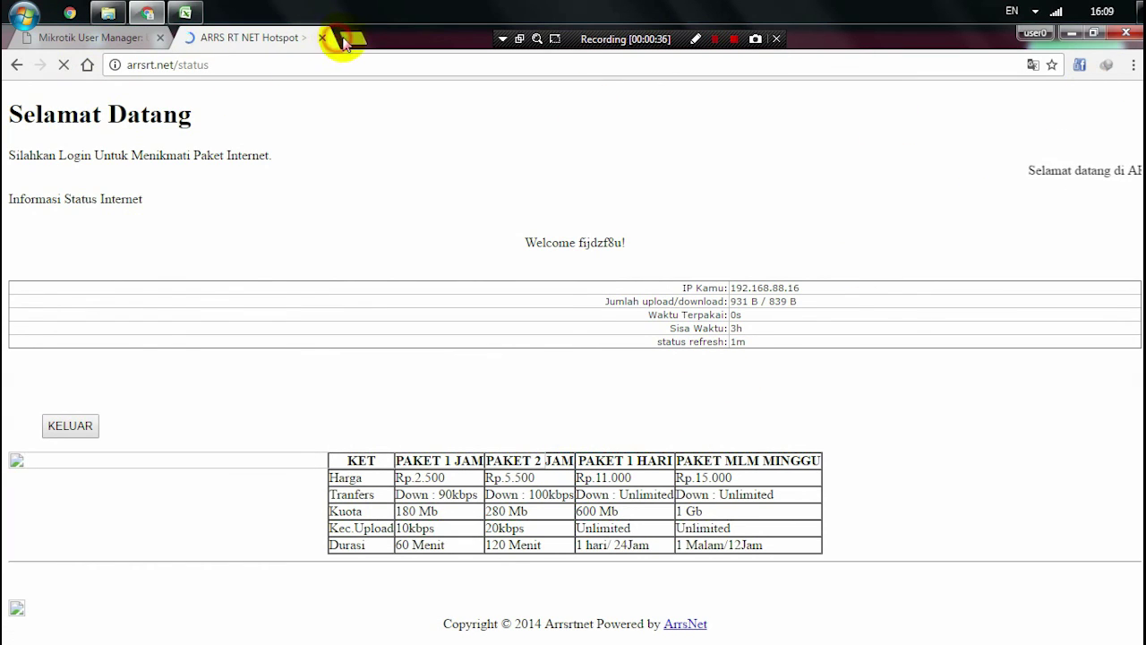
- Replace the hotspot status tab with a new tab and search 'google' to test the connection
left_click(346, 39)
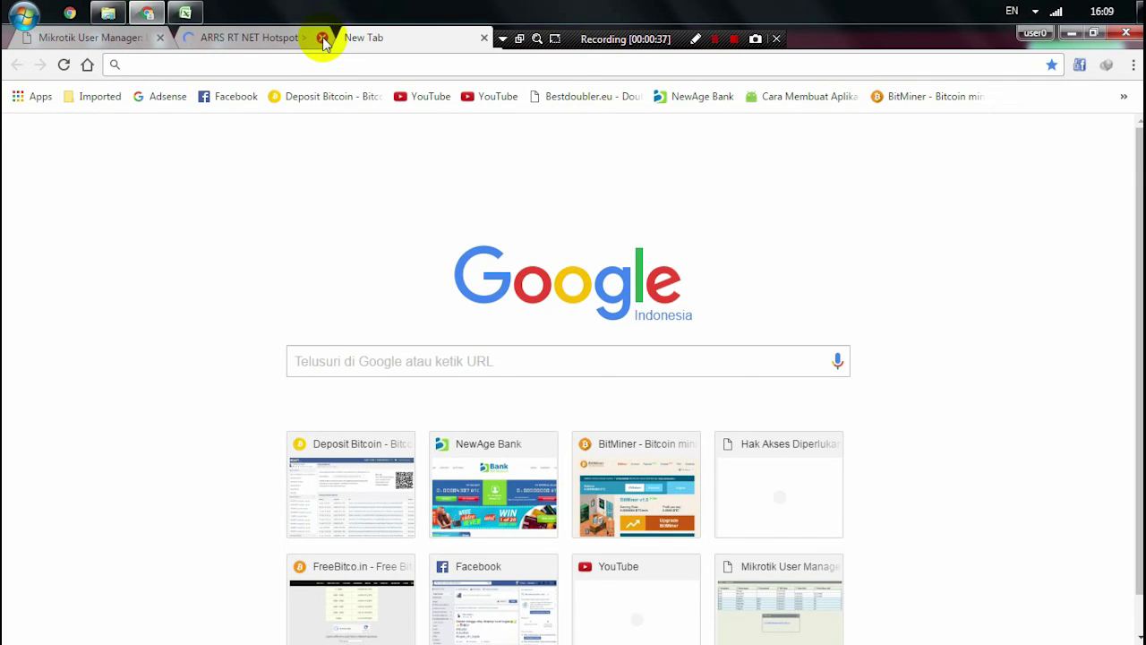
left_click(323, 39)
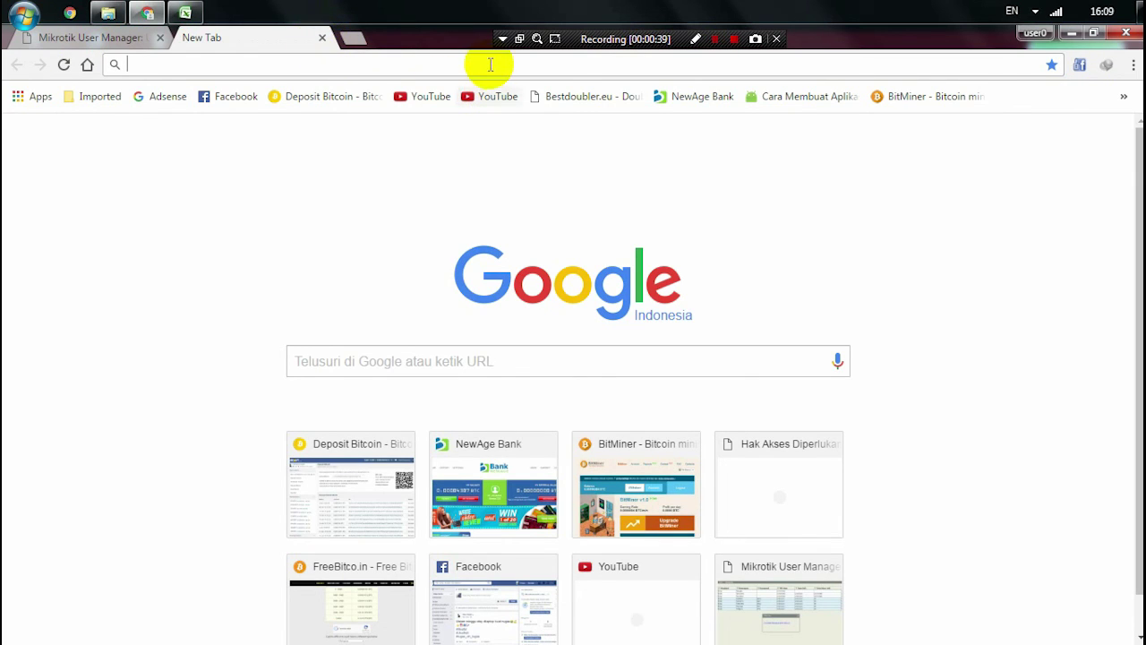
type("goo")
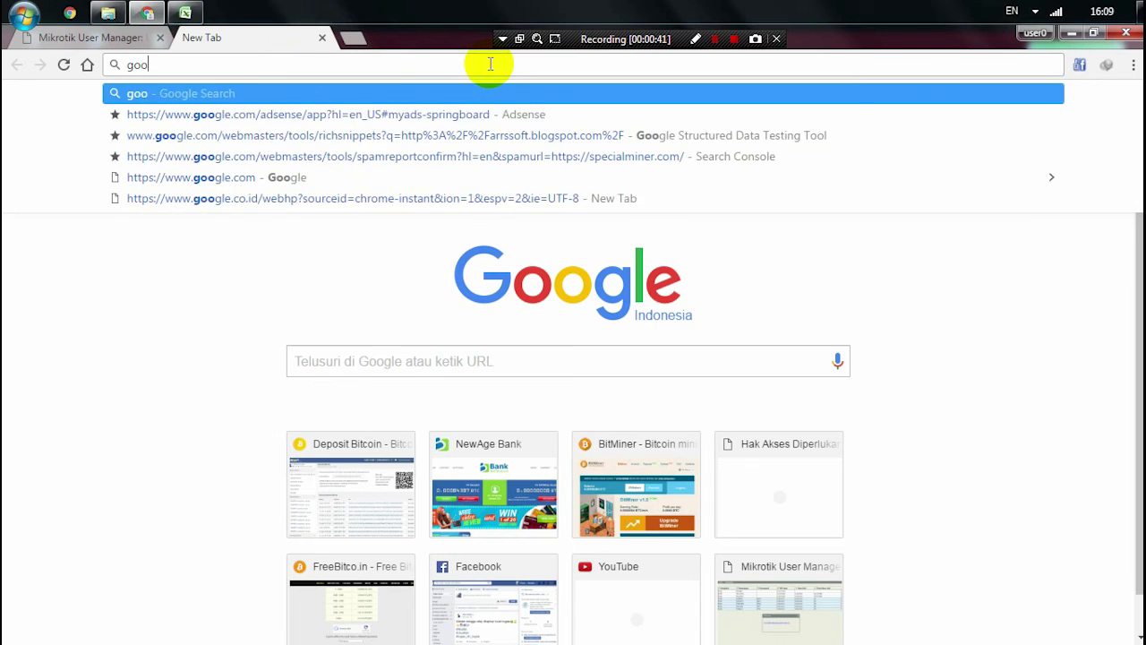
type("gle")
key("Return")
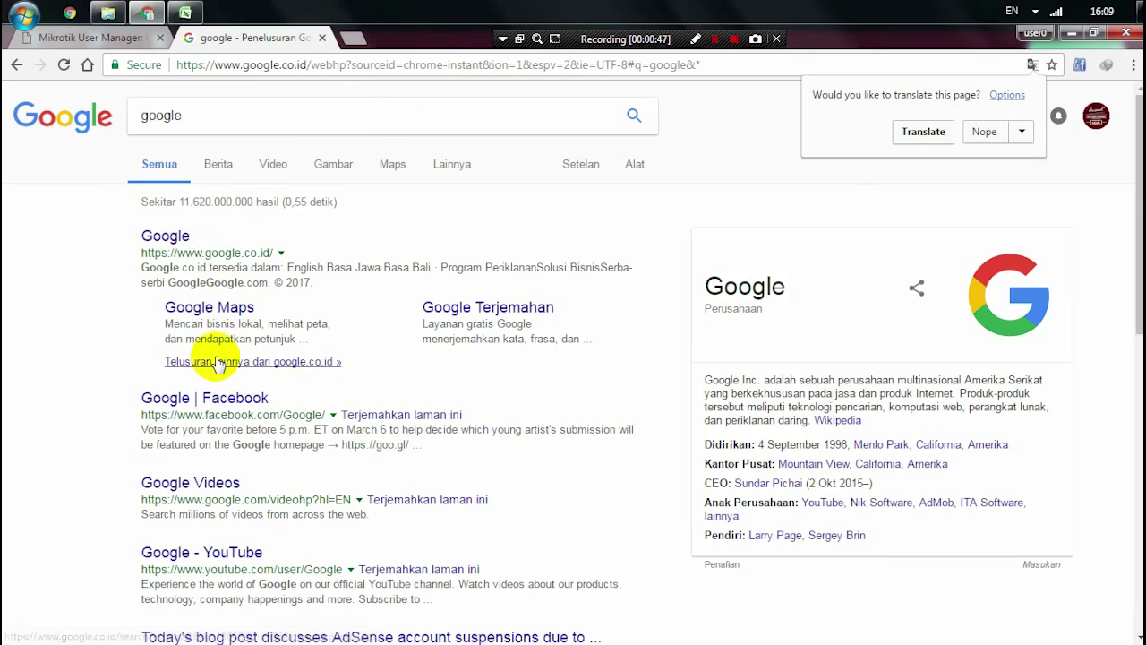
left_click(395, 128)
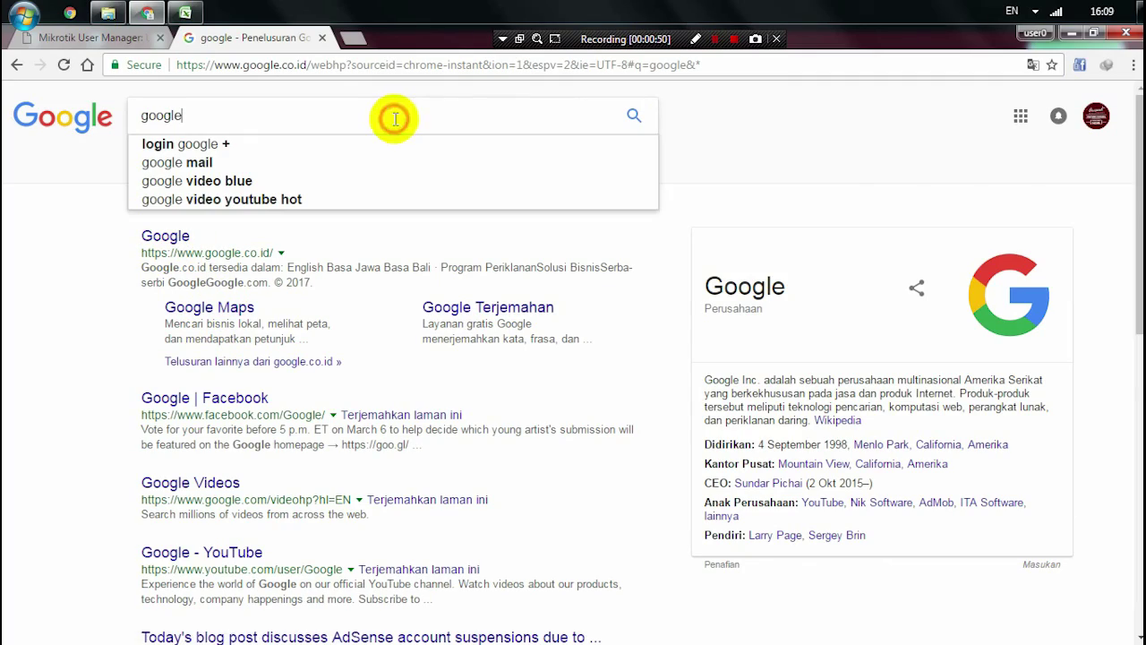